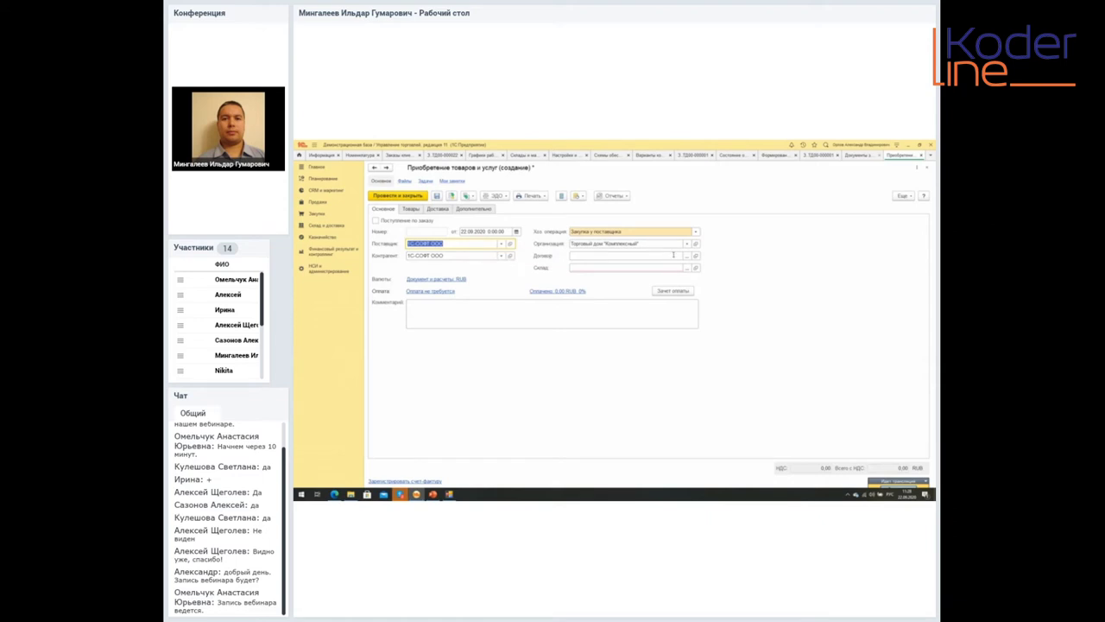
Step: Set the purchase document's warehouse to _Основной склад from the wholesale warehouses' Центр group
click(685, 268)
double_click(515, 266)
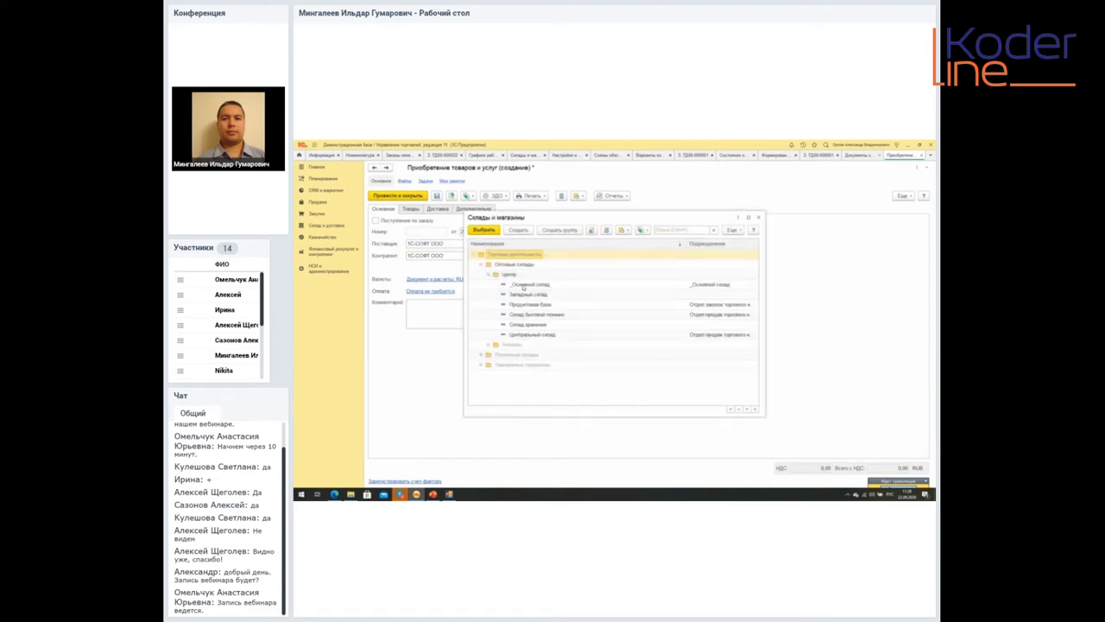
double_click(522, 286)
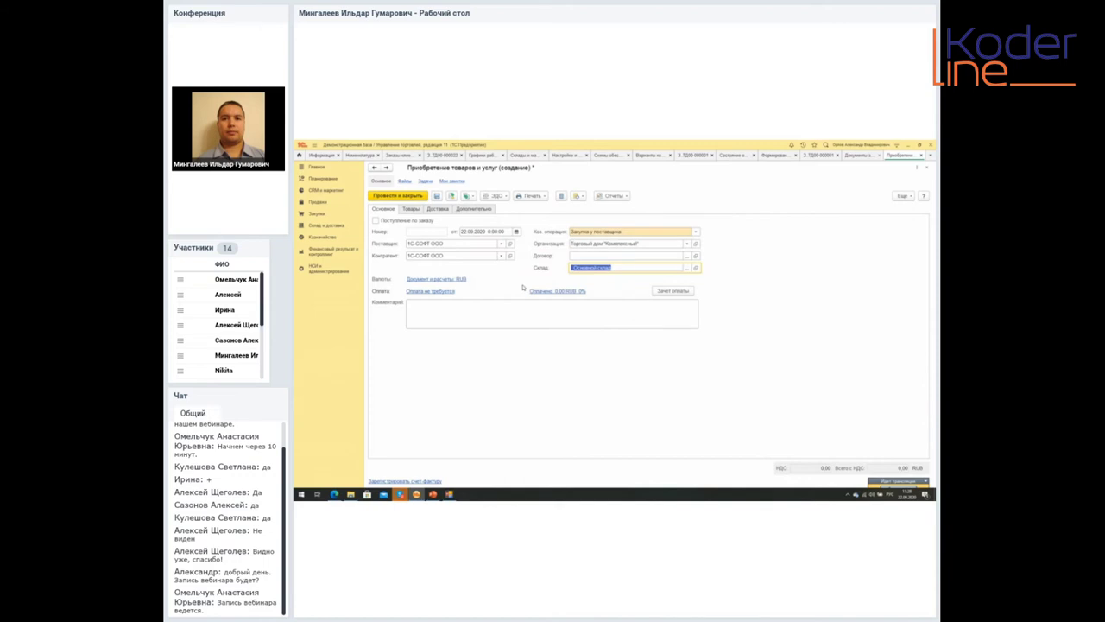
Step: Add a goods line to the purchase document with the item _лицензия СУБД MS SQL from the _Серверы СУБД item type
click(413, 209)
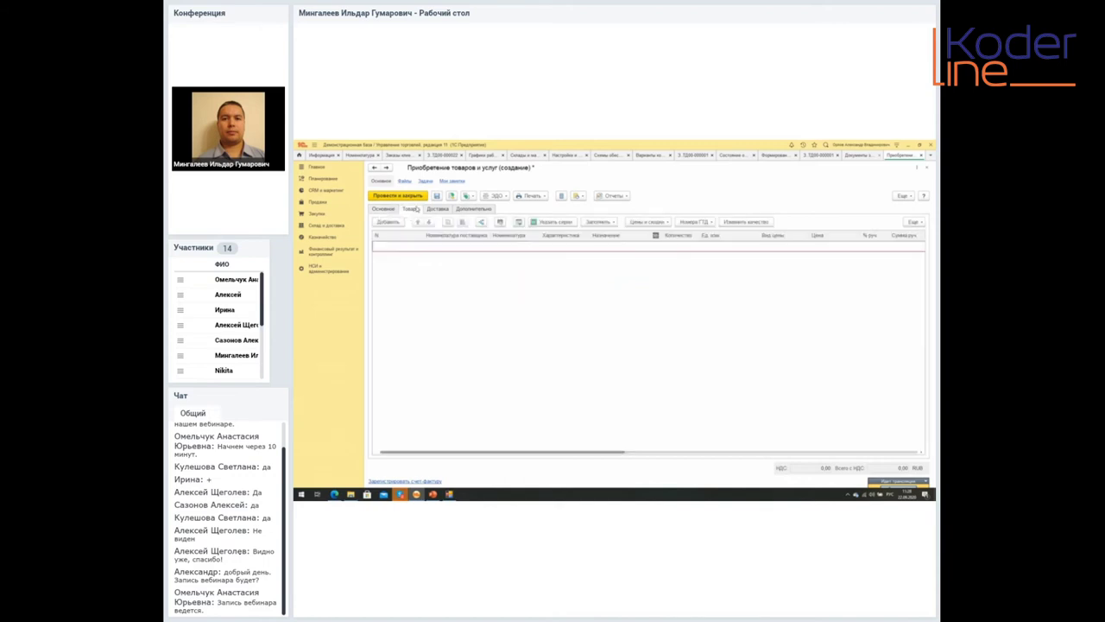
click(389, 221)
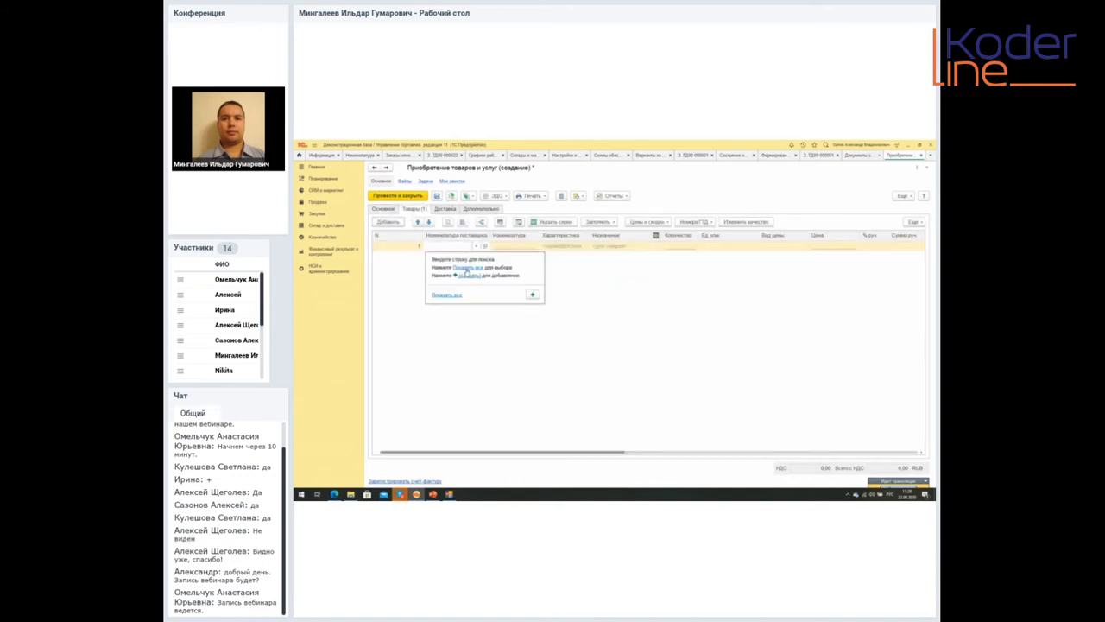
click(496, 247)
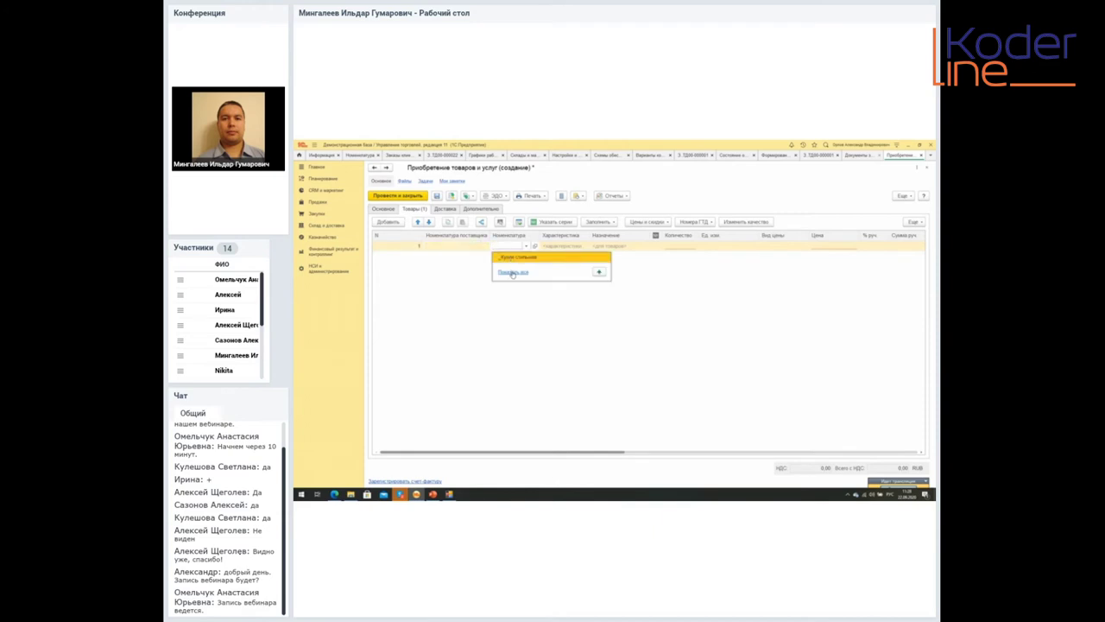
click(513, 272)
click(708, 239)
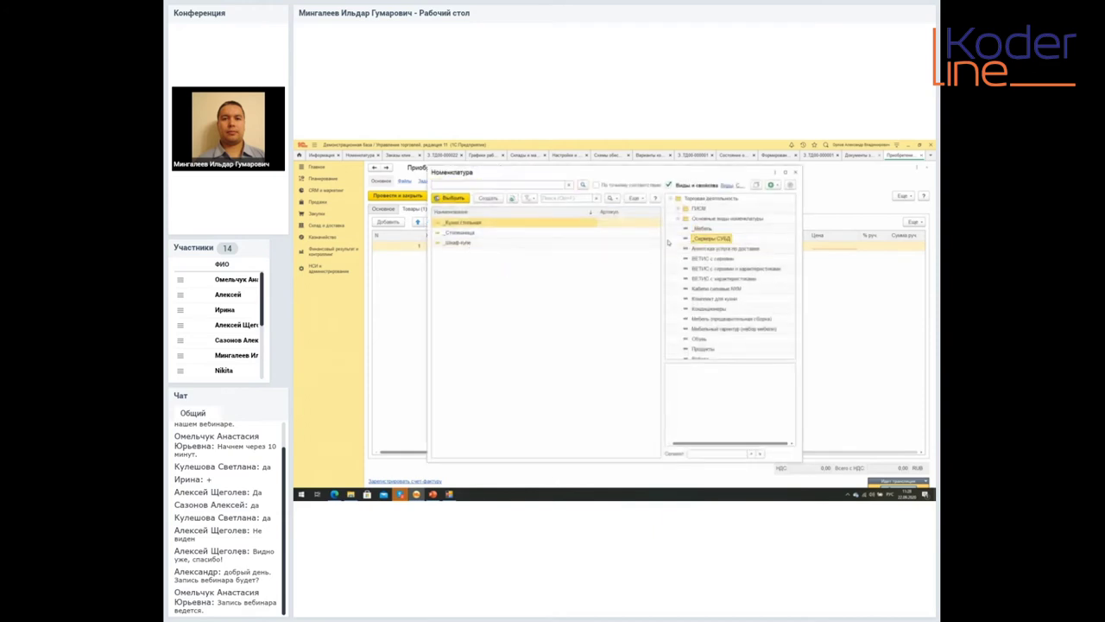
click(449, 198)
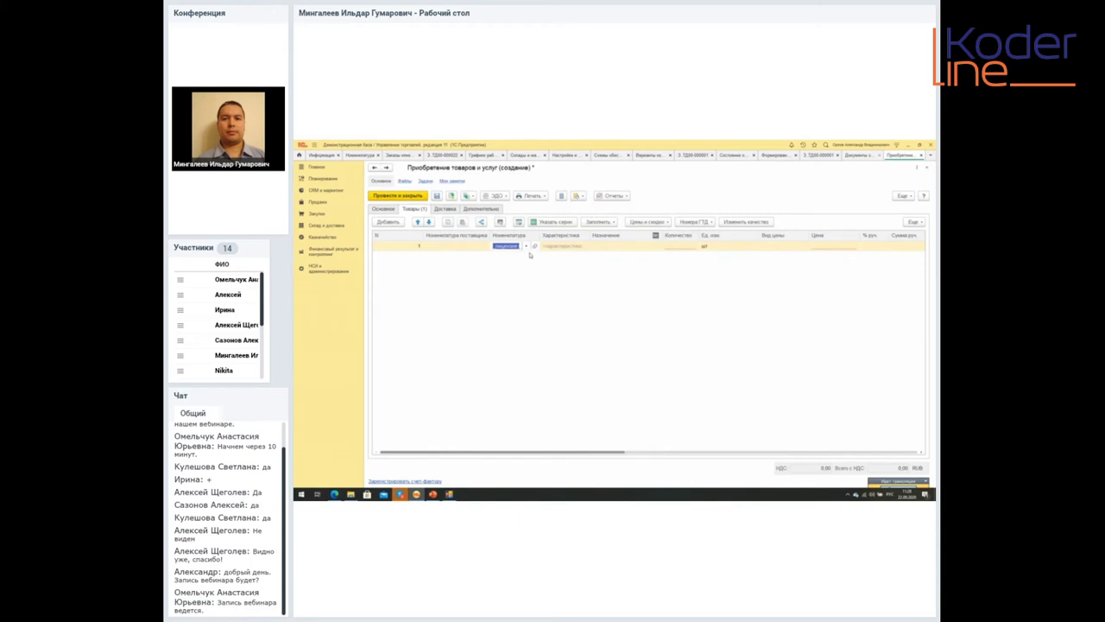
Step: Set the licence line's quantity to 2 and its price to 70 000
key(Return)
text(2)
key(Return)
click(839, 249)
text(500)
key(Return)
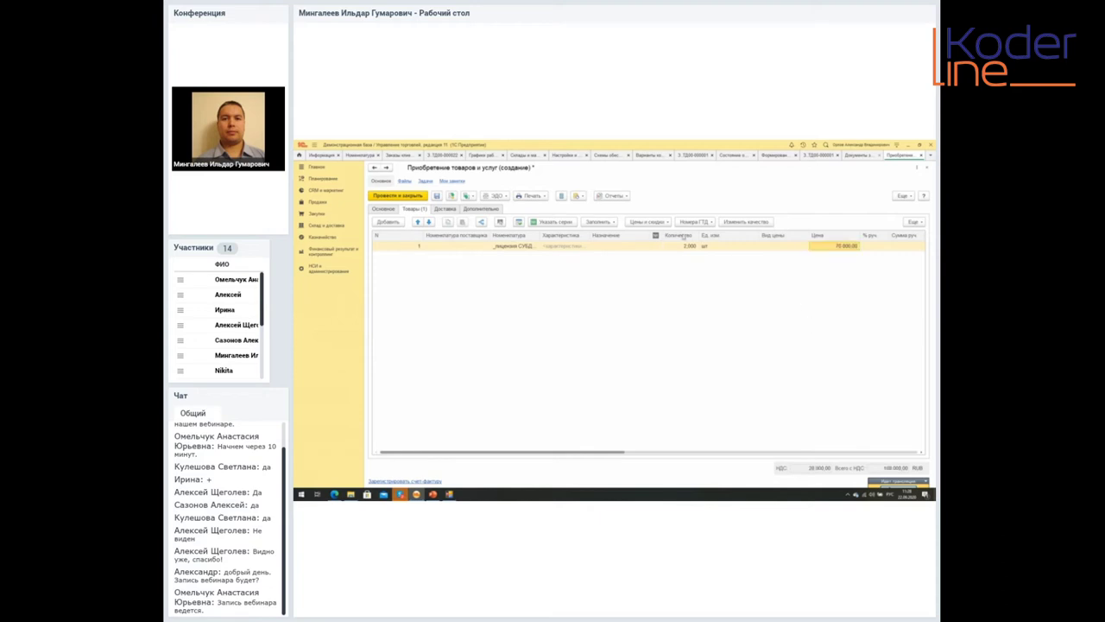
Step: Set the purchase document's Подразделение to _Основной склад, and post and close the document
click(484, 209)
click(579, 246)
click(509, 267)
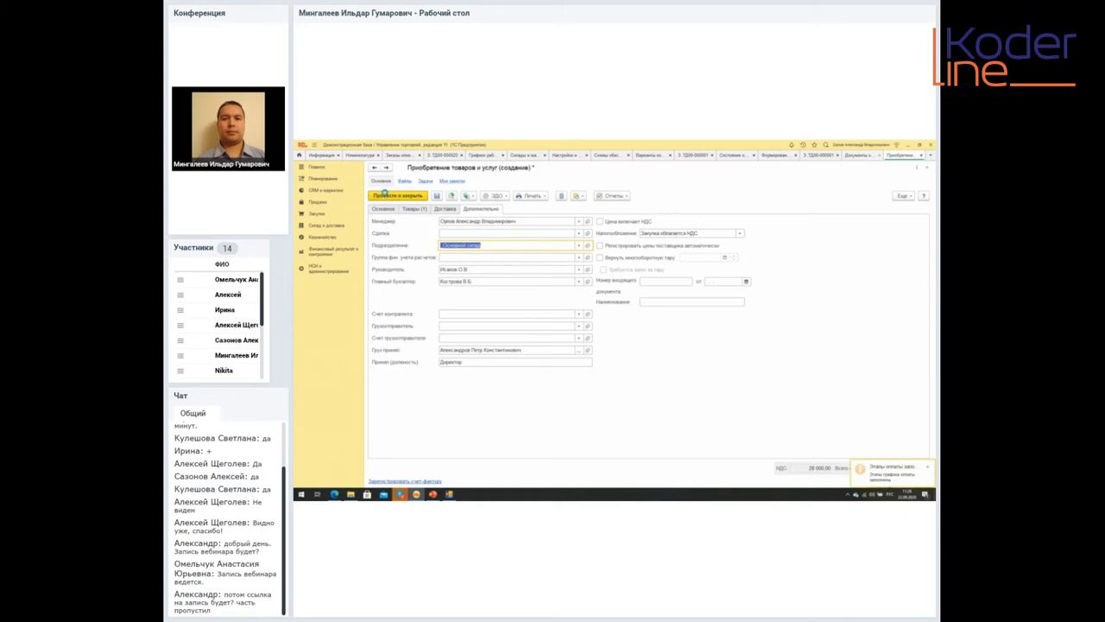
click(385, 194)
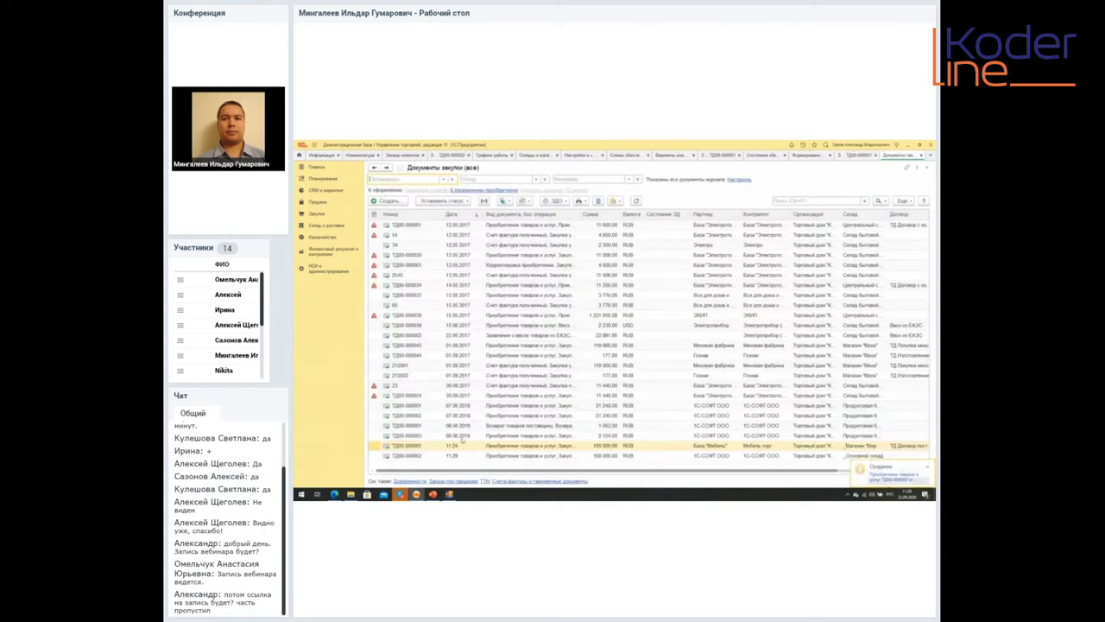
Step: Switch to the PowerPoint presentation, view the slide Схема взаимодействия складов, and return to 1C
click(433, 494)
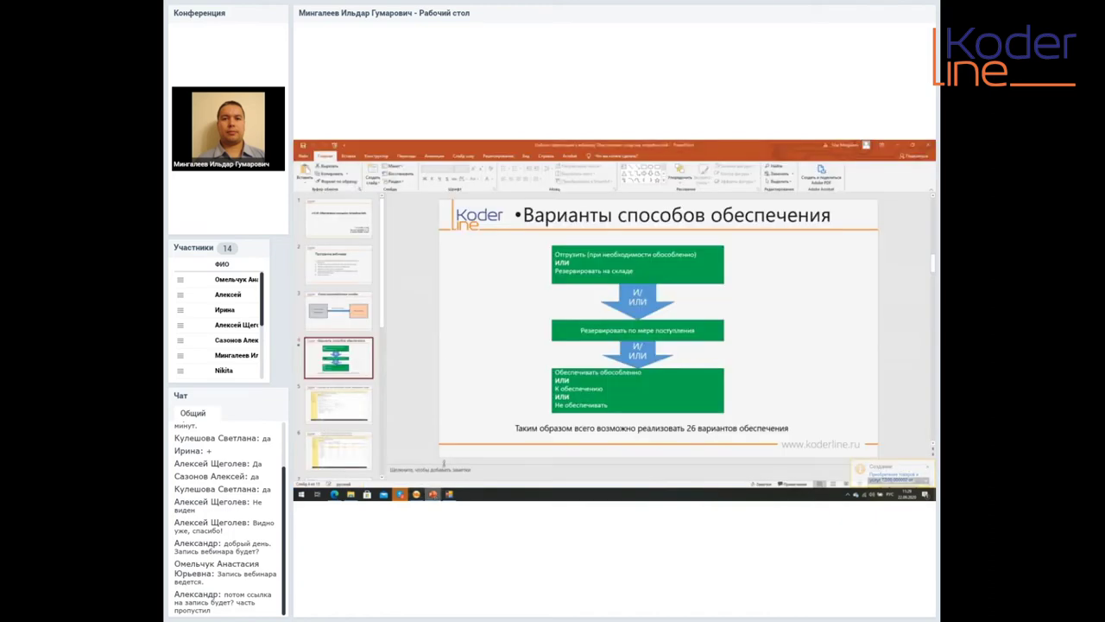
click(353, 303)
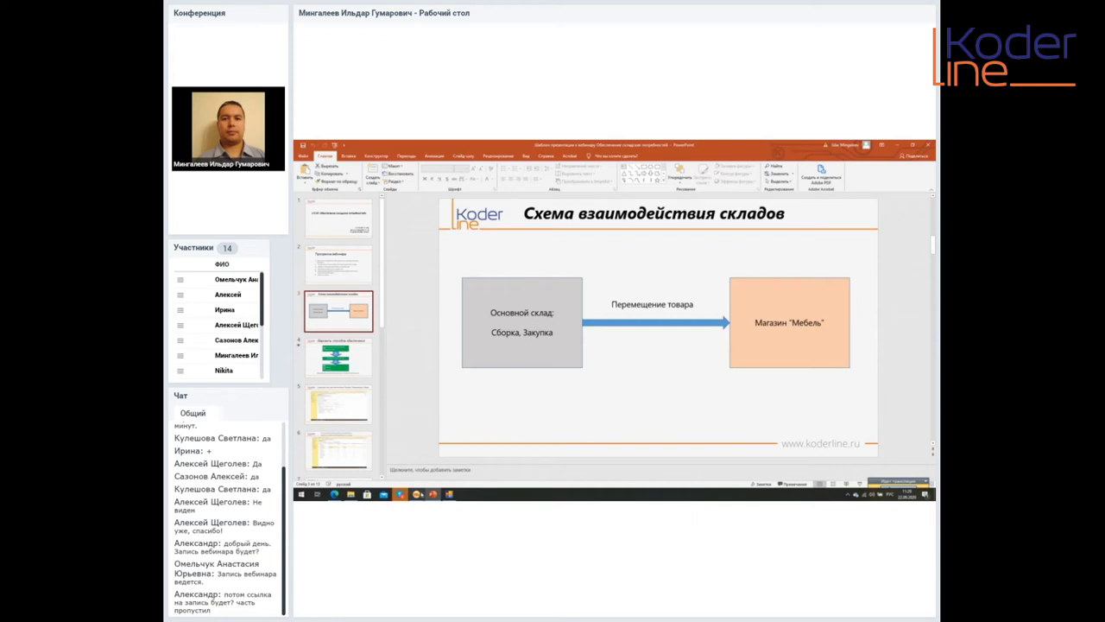
click(416, 494)
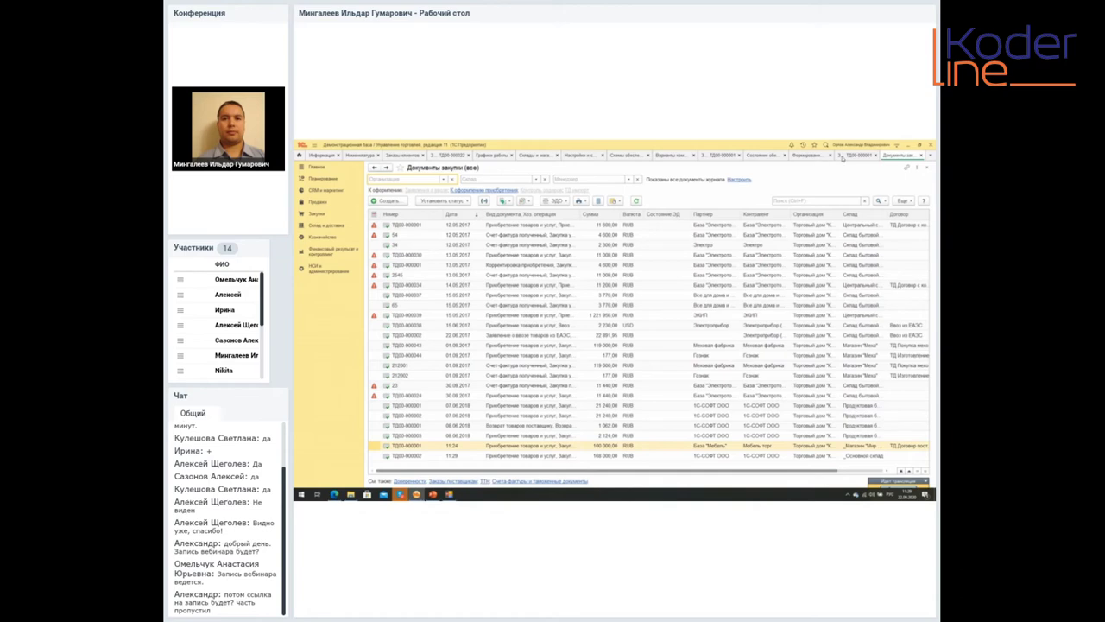
Step: Open the transfer order and refill the supply actions of both its goods lines with Заполнить обеспечение
click(842, 157)
click(536, 283)
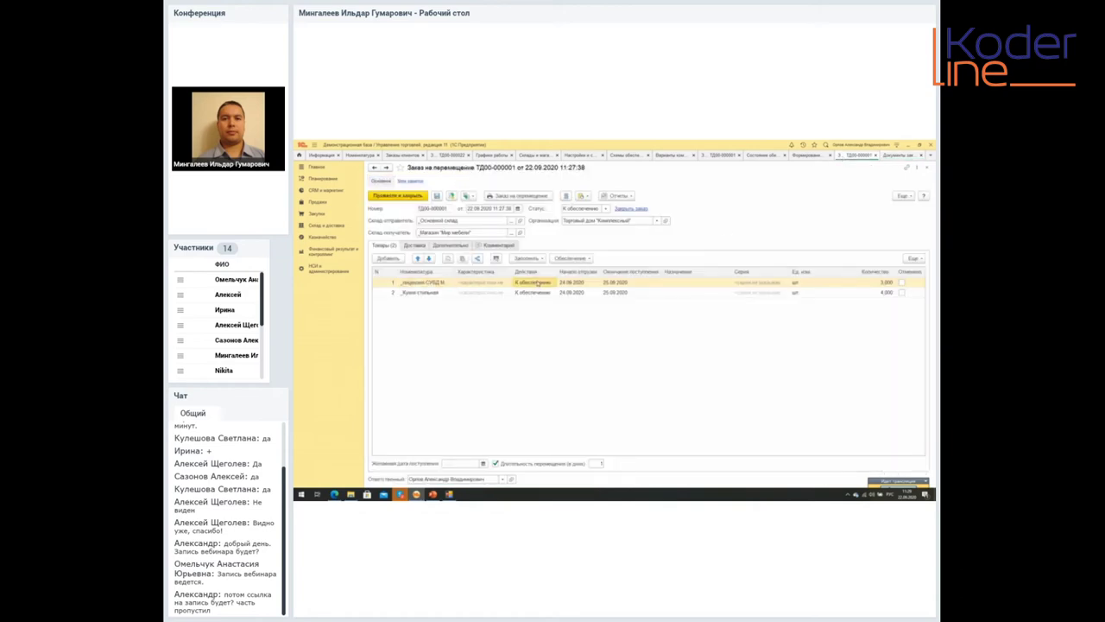
drag(555, 272, 567, 272)
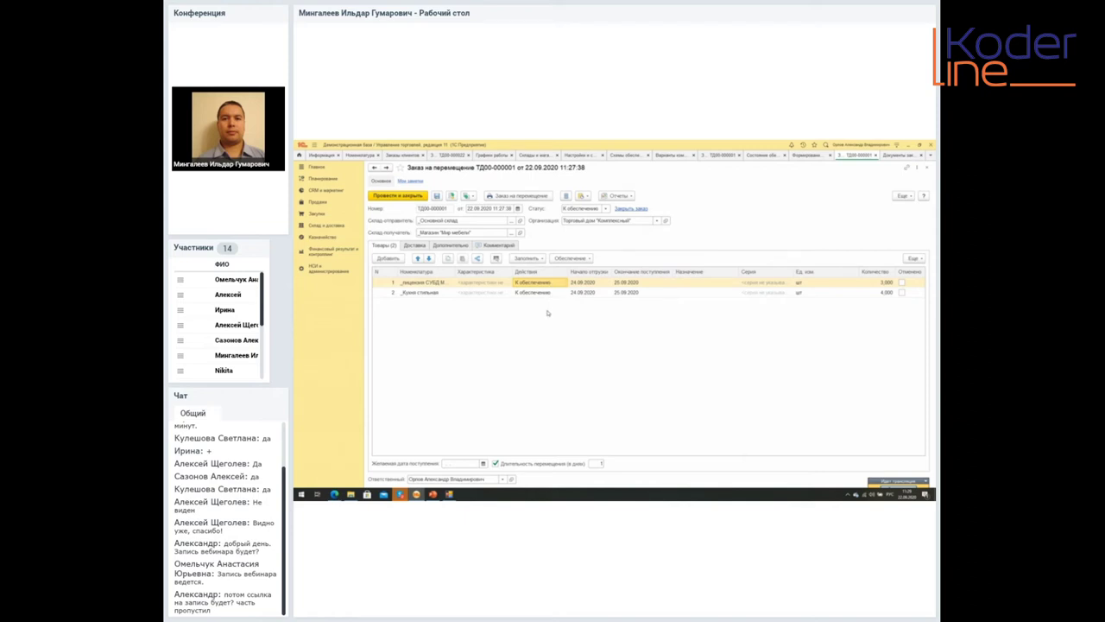
key(shift+Down)
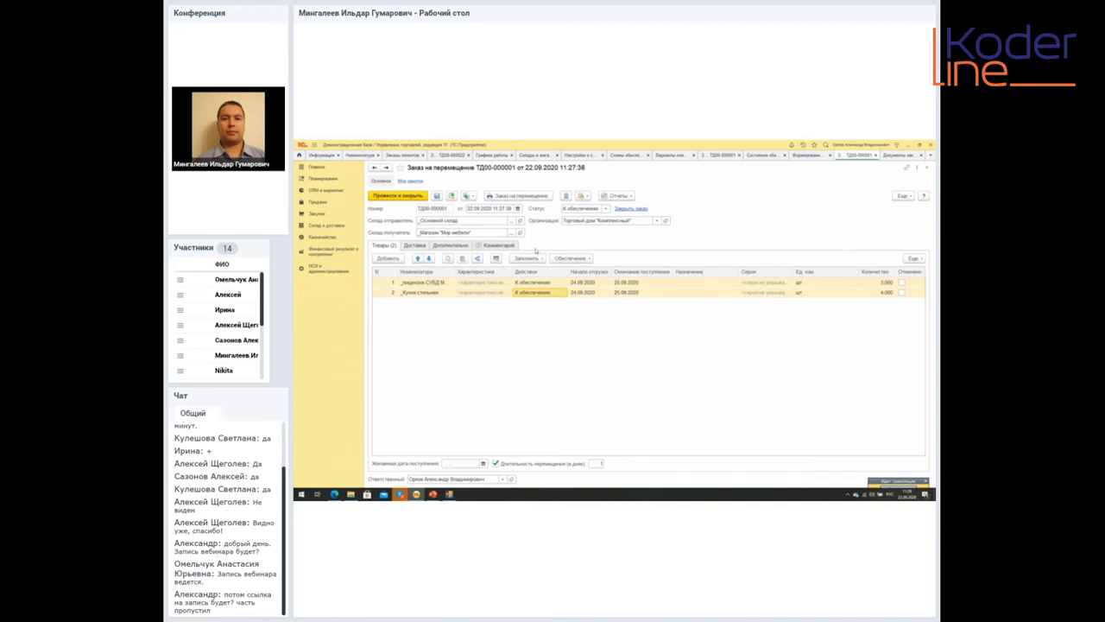
click(566, 258)
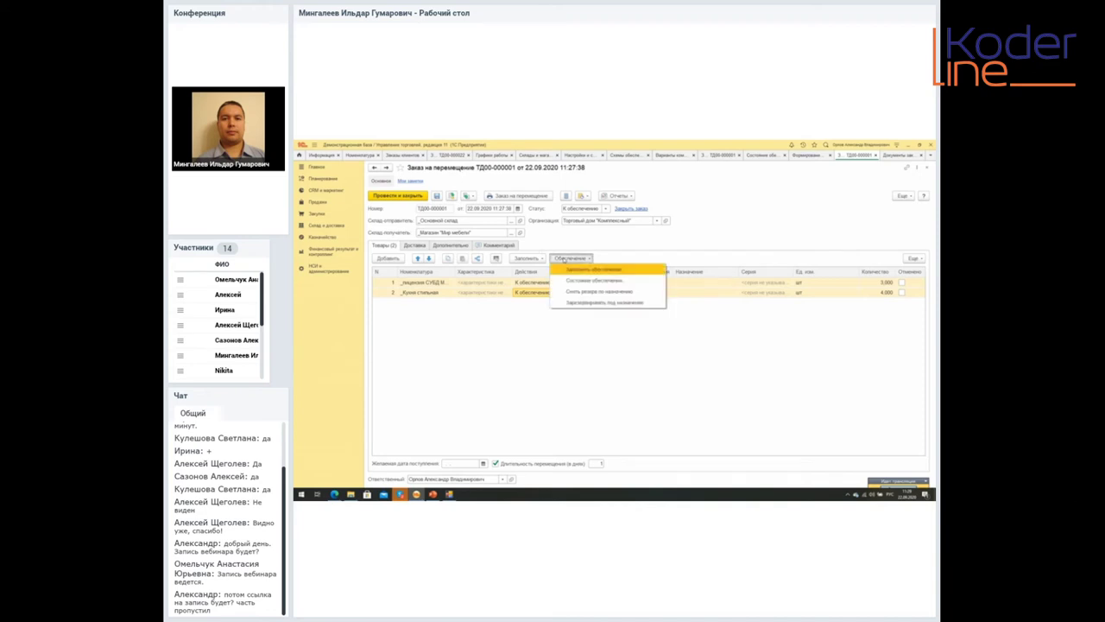
click(576, 270)
click(526, 249)
click(526, 291)
click(657, 386)
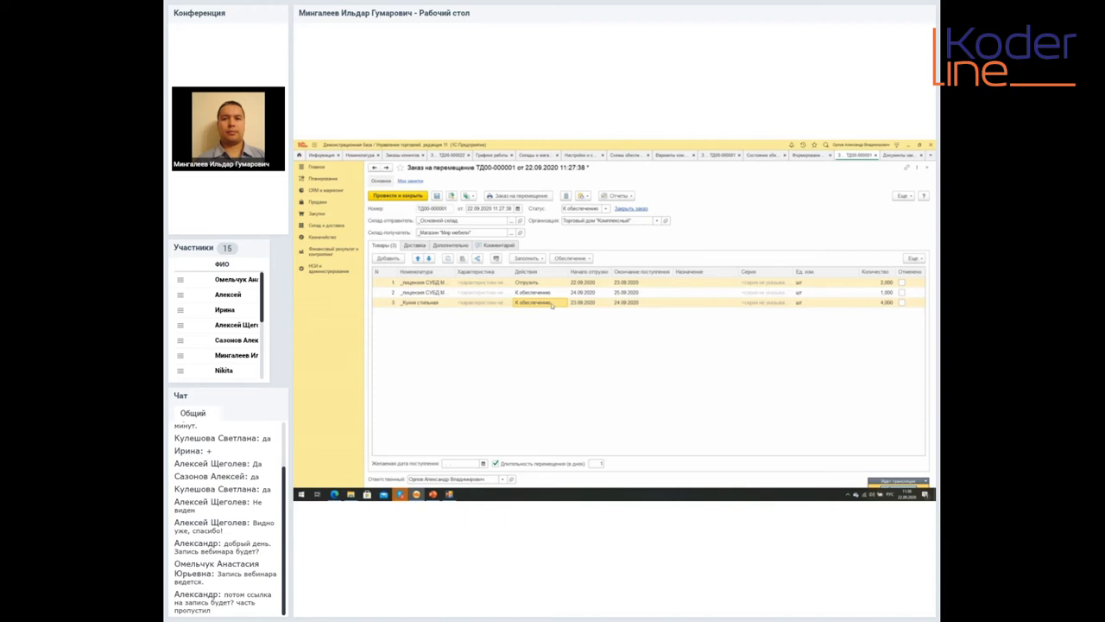
Step: Check the Остатки и доступность report for _лицензия СУБД MS SQL from its item card, and return to the transfer order
double_click(421, 291)
click(450, 294)
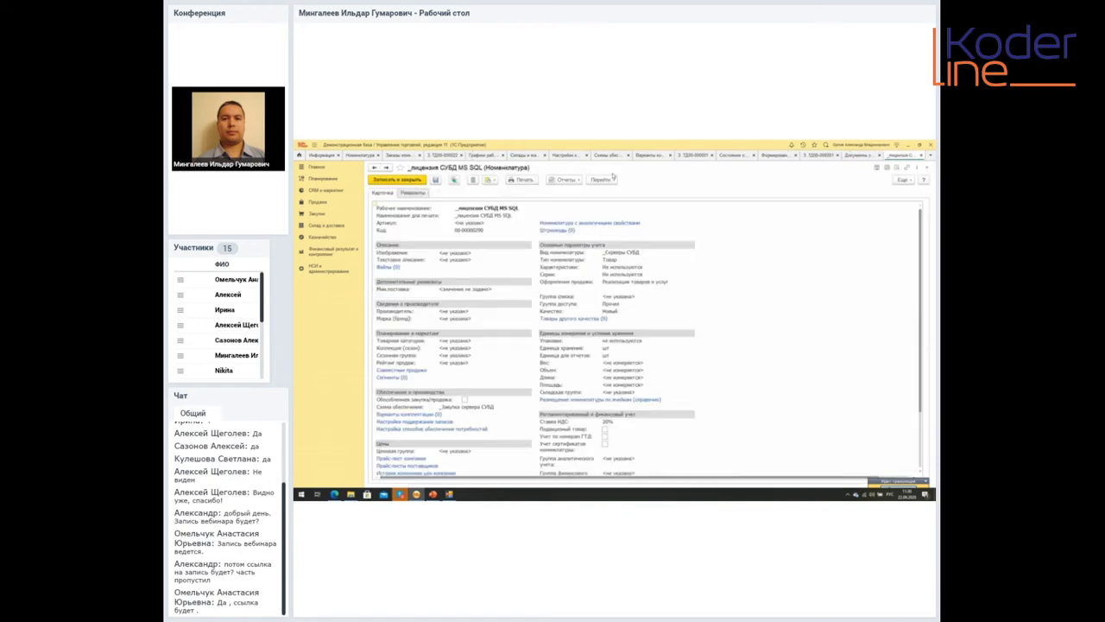
click(576, 180)
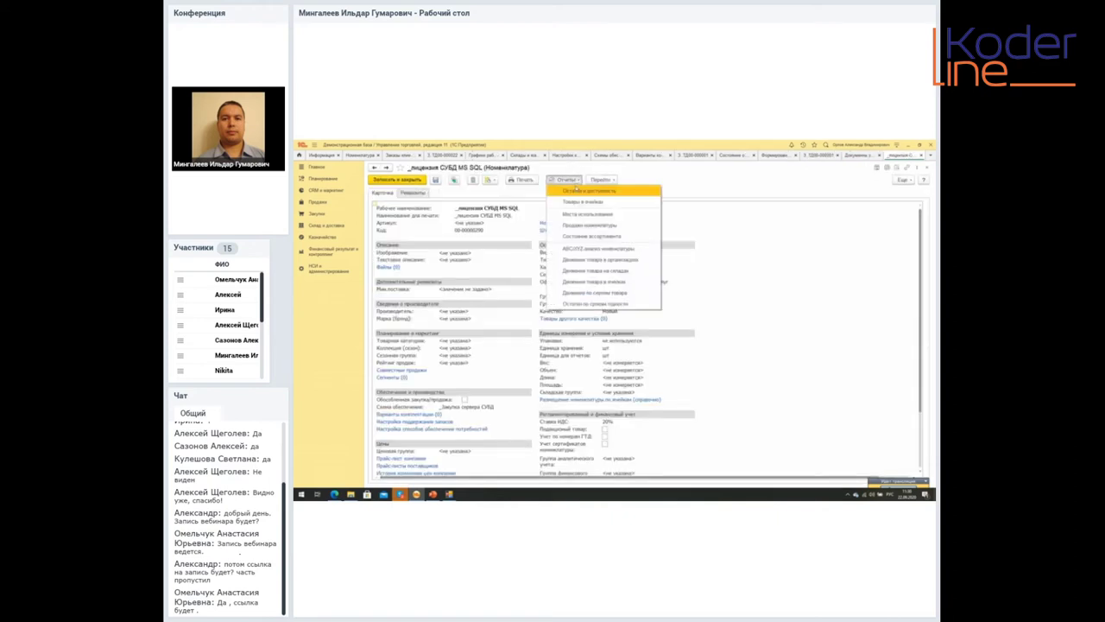
click(576, 190)
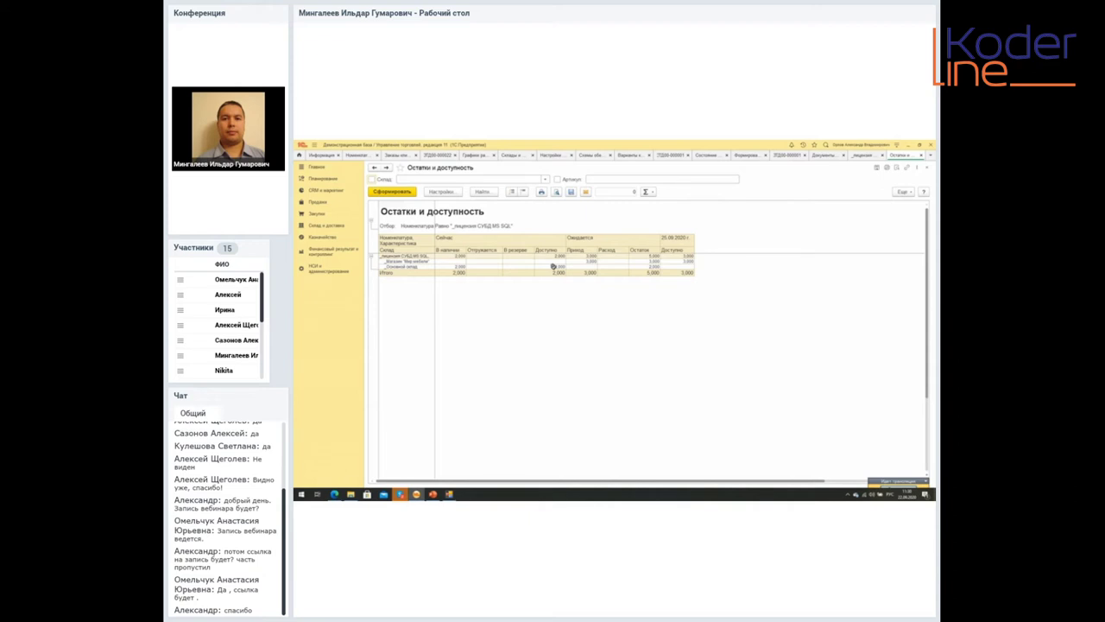
click(640, 367)
click(927, 170)
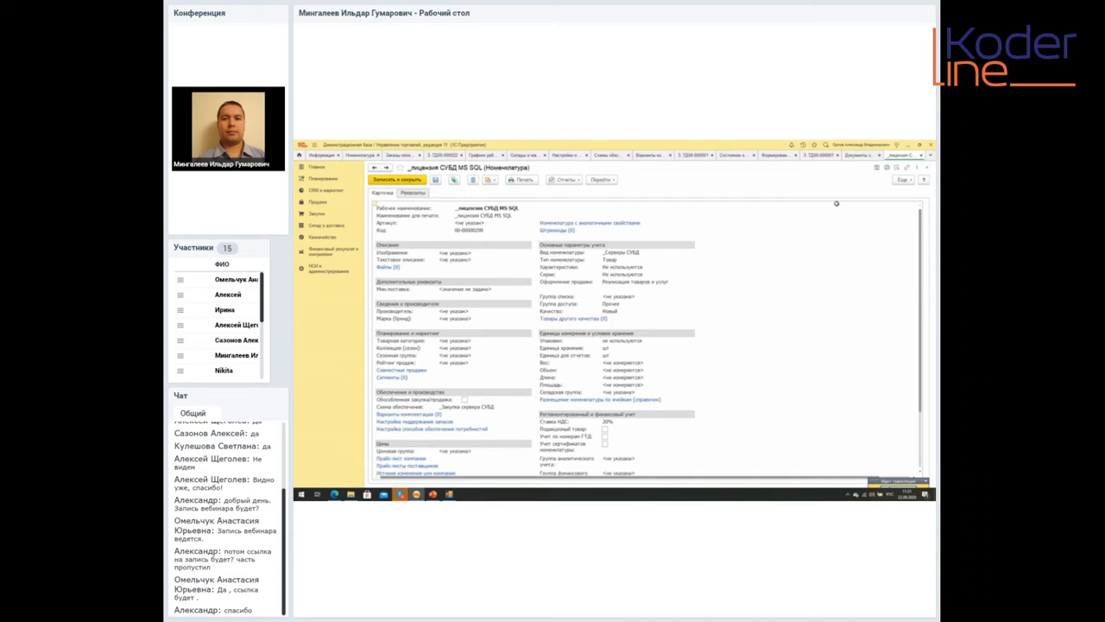
click(927, 170)
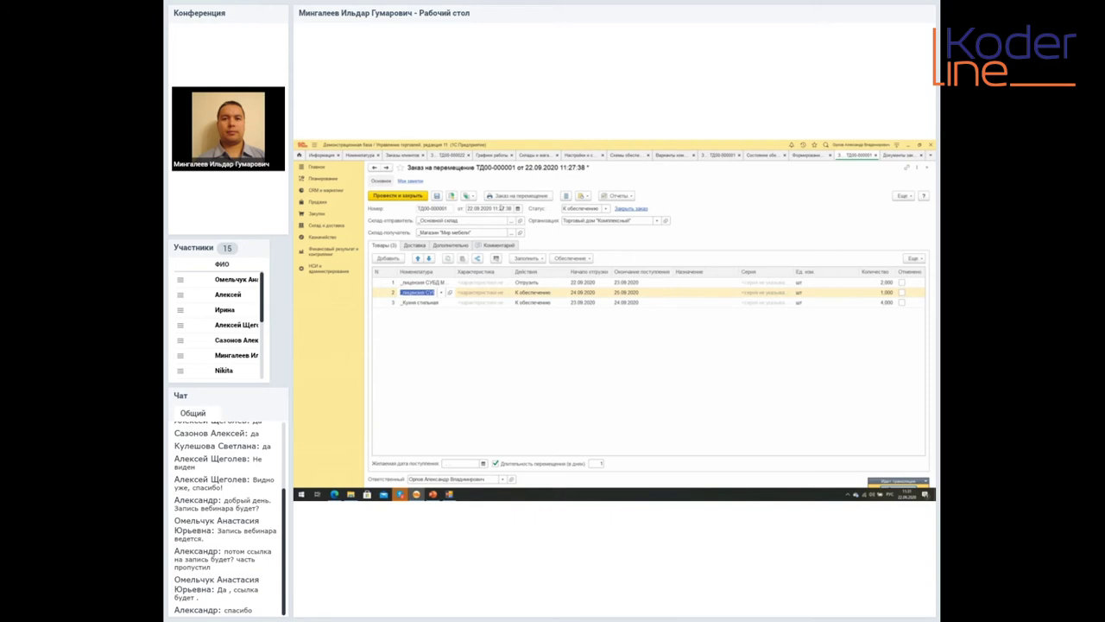
Step: Post the transfer order and start another selection of needs in Формирование заказов по потребностям
click(452, 197)
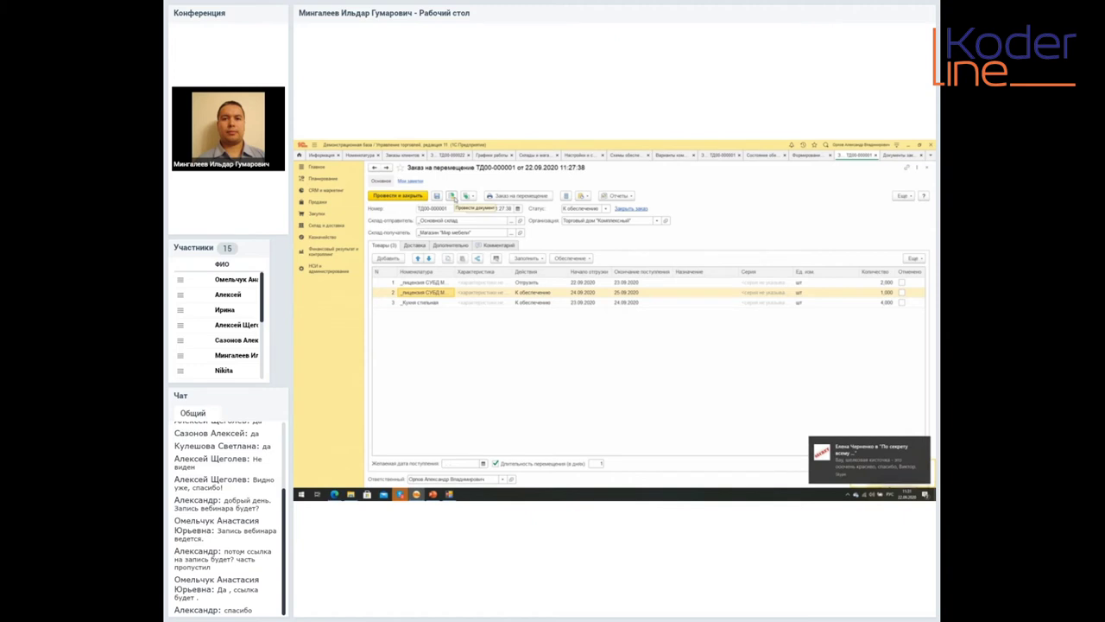
click(927, 443)
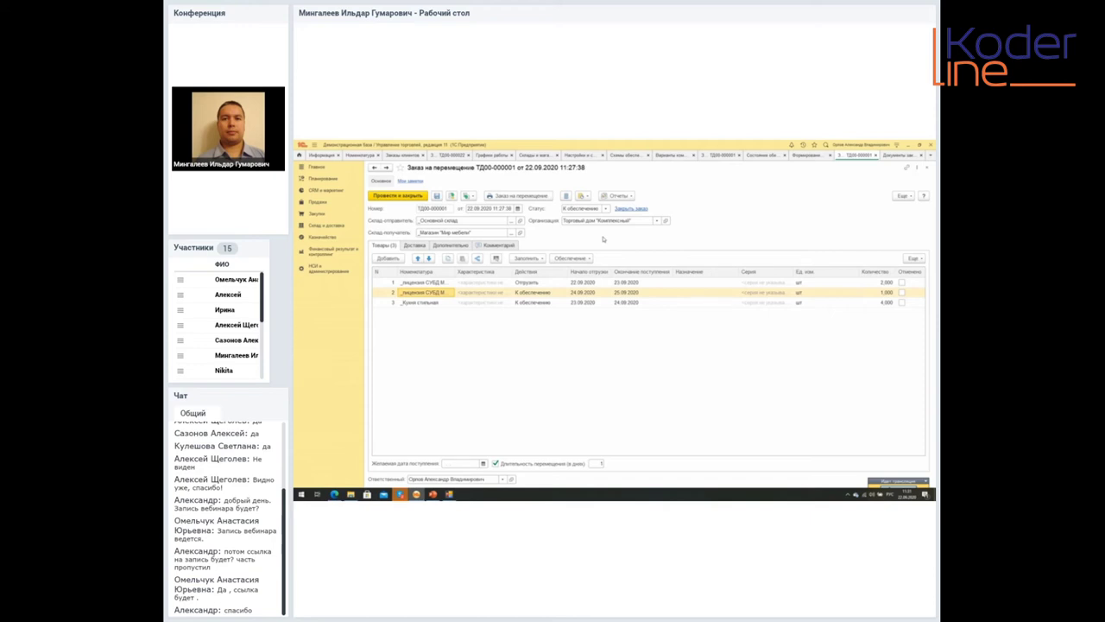
click(812, 157)
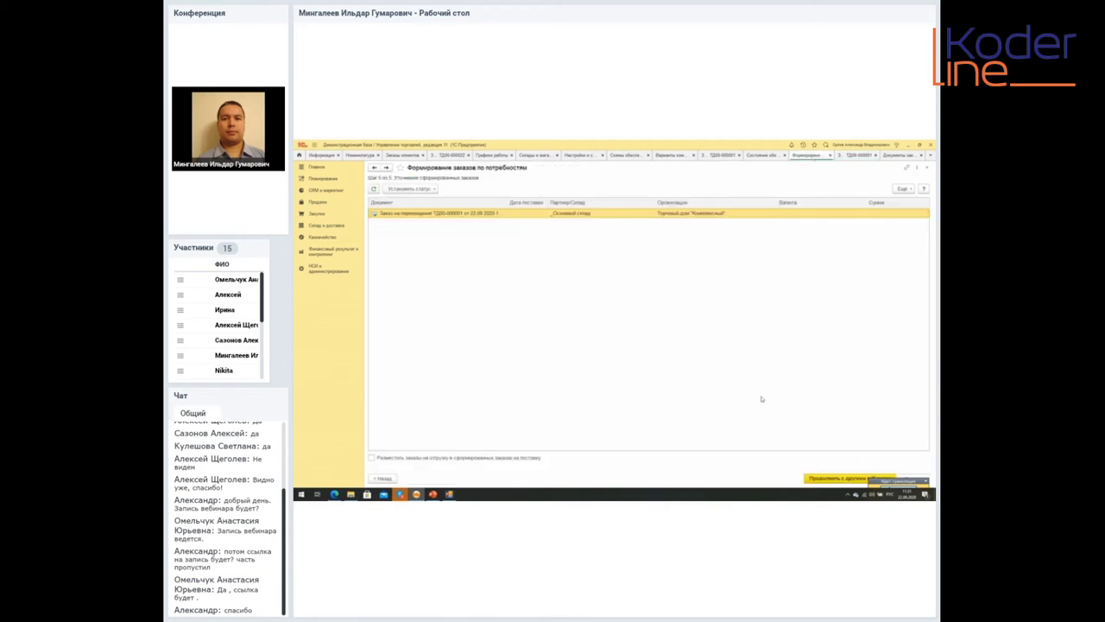
click(821, 480)
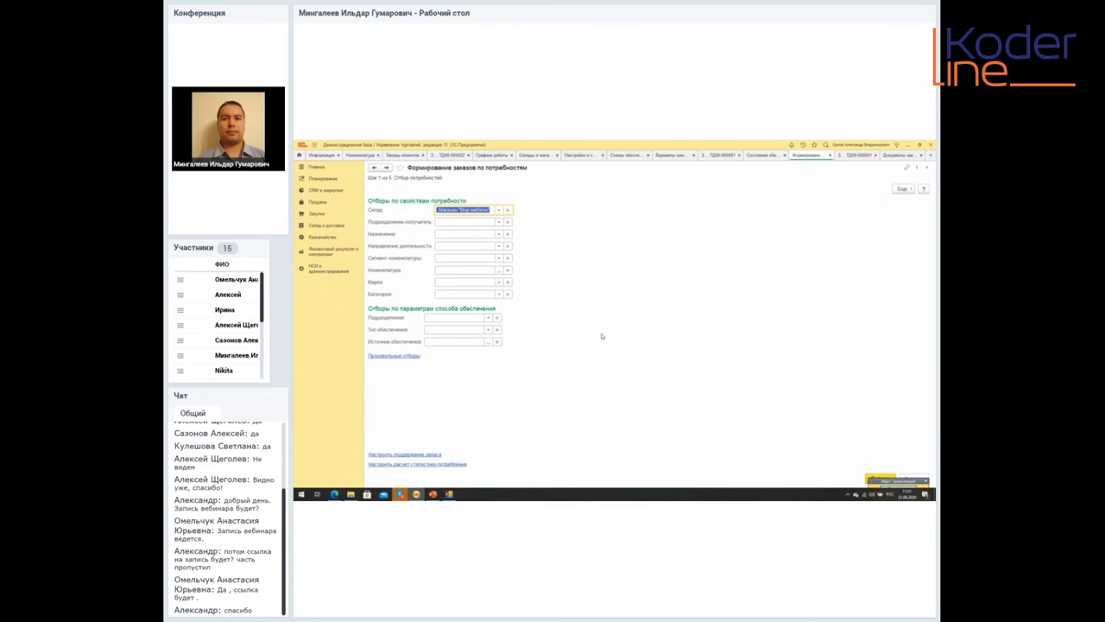
Step: Set the warehouse filter of the needs selection to _Основной склад
click(498, 209)
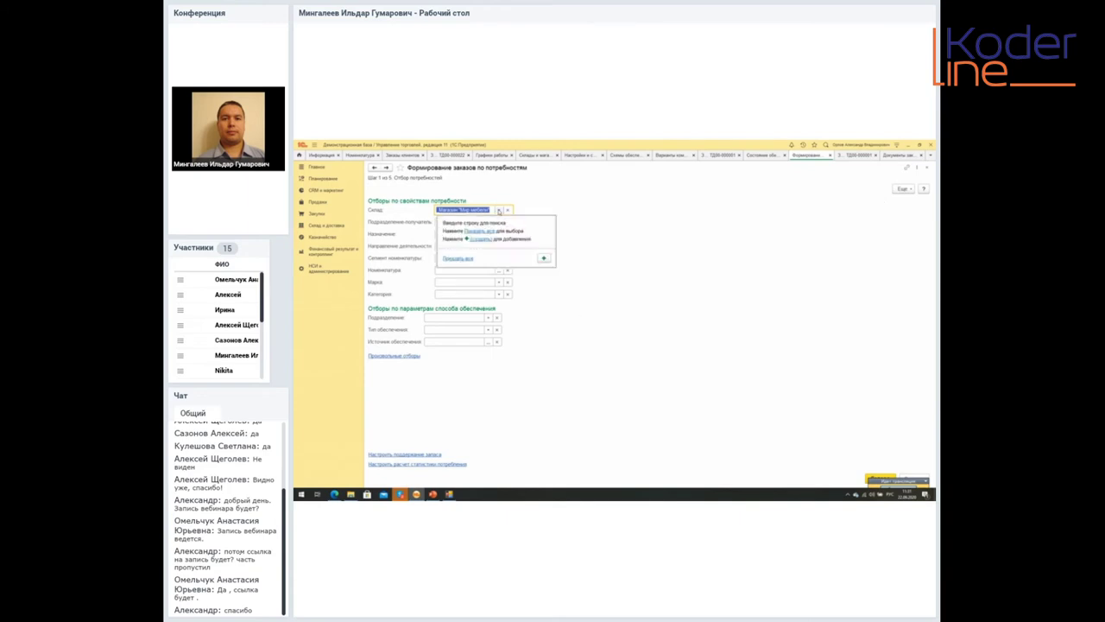
click(478, 231)
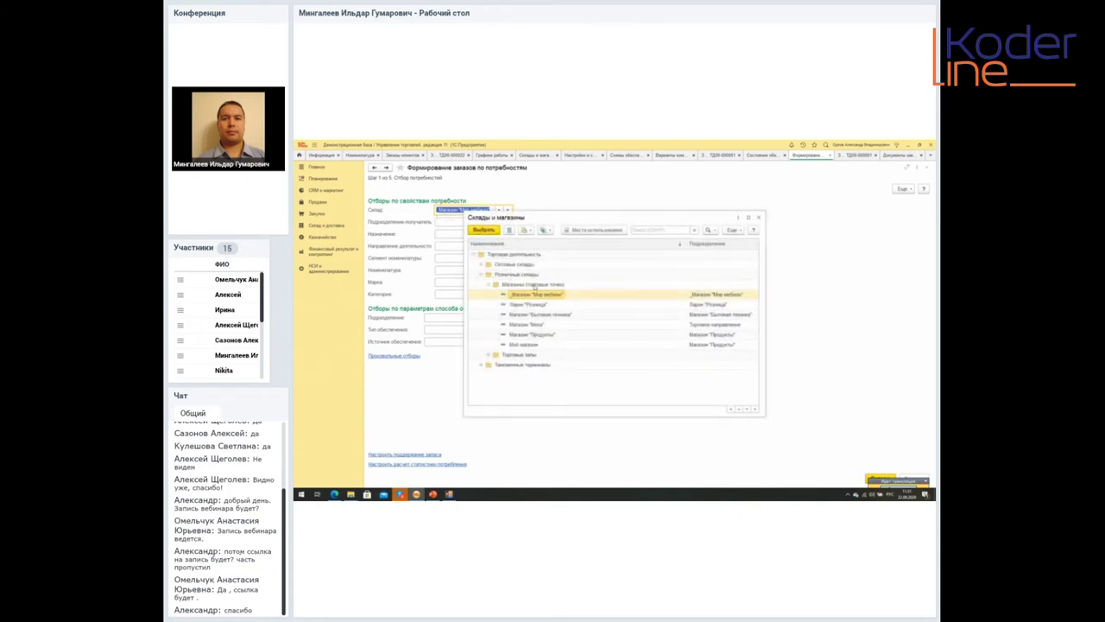
click(482, 266)
click(488, 274)
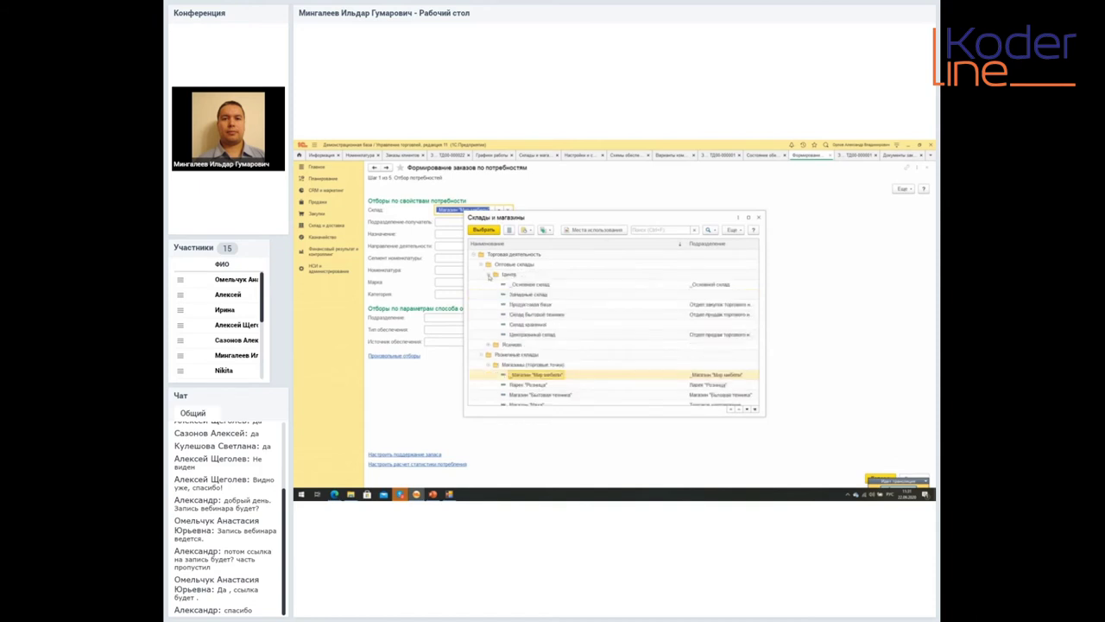
click(519, 286)
click(489, 230)
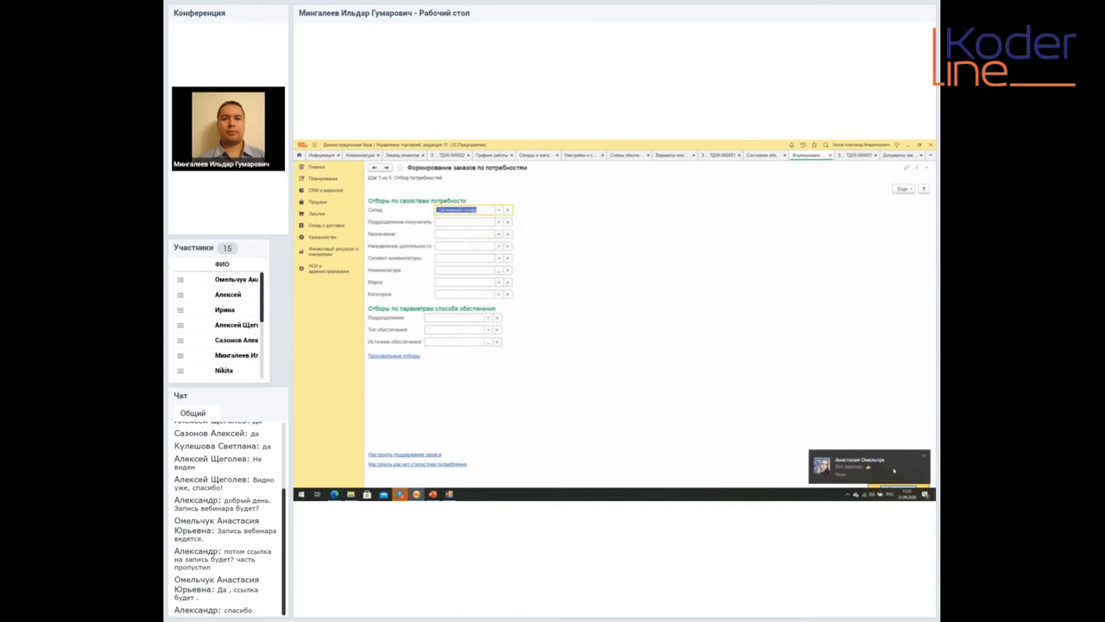
click(923, 456)
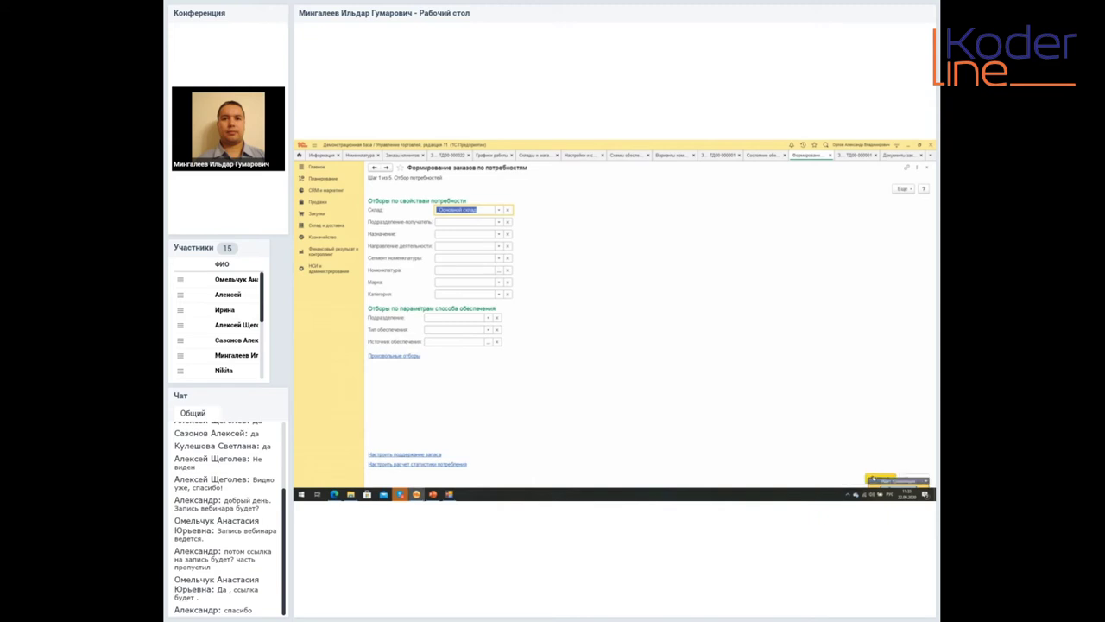
Step: Advance the order generation to step 4, keeping both supply methods, and select the supply method of the _Кухня стильная line
click(873, 478)
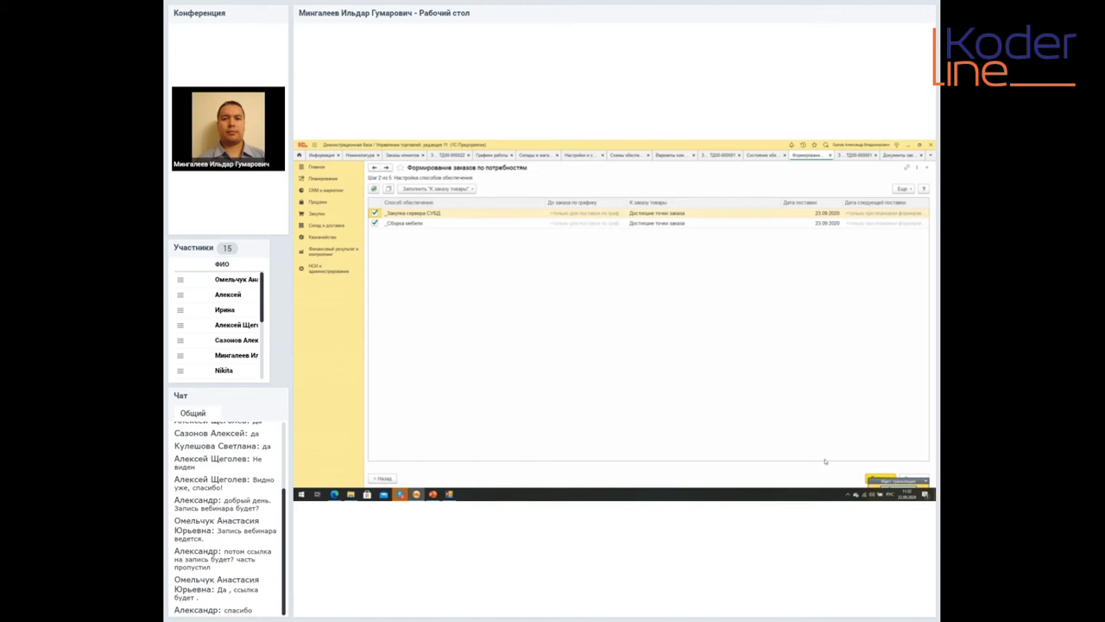
click(877, 479)
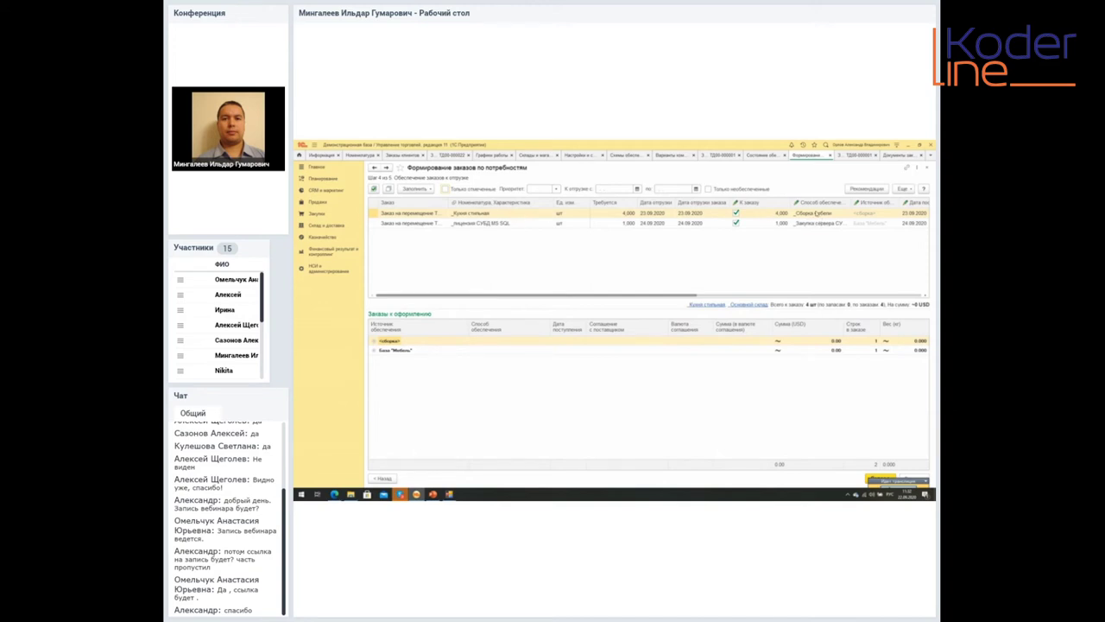
click(813, 216)
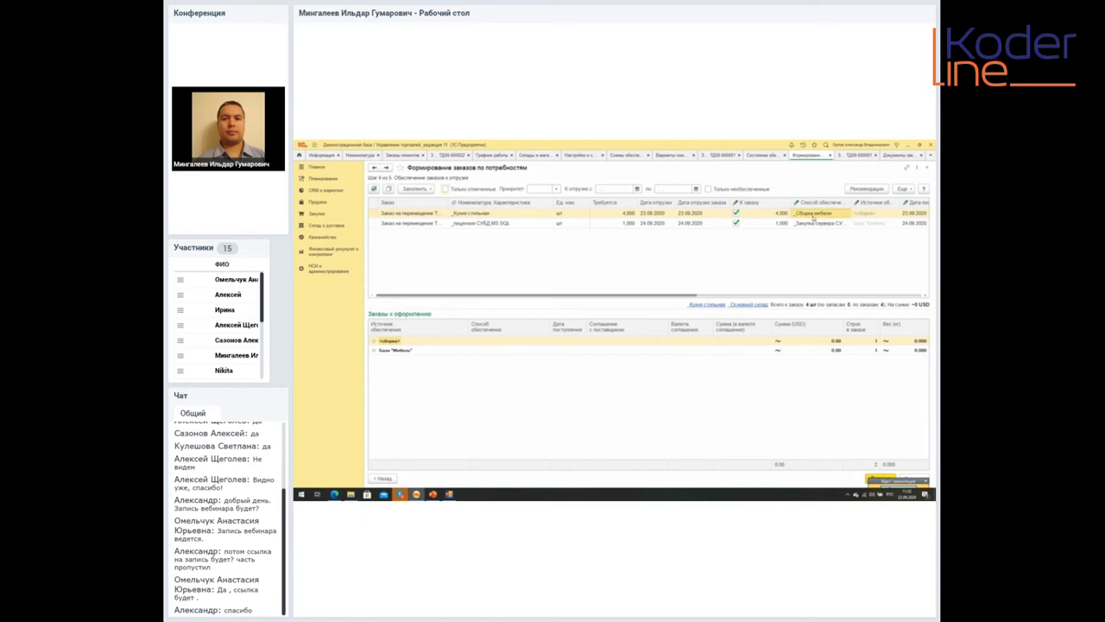
Step: Generate the orders for both needs lines from step 4 and open the goods list of the new supplier order
click(811, 224)
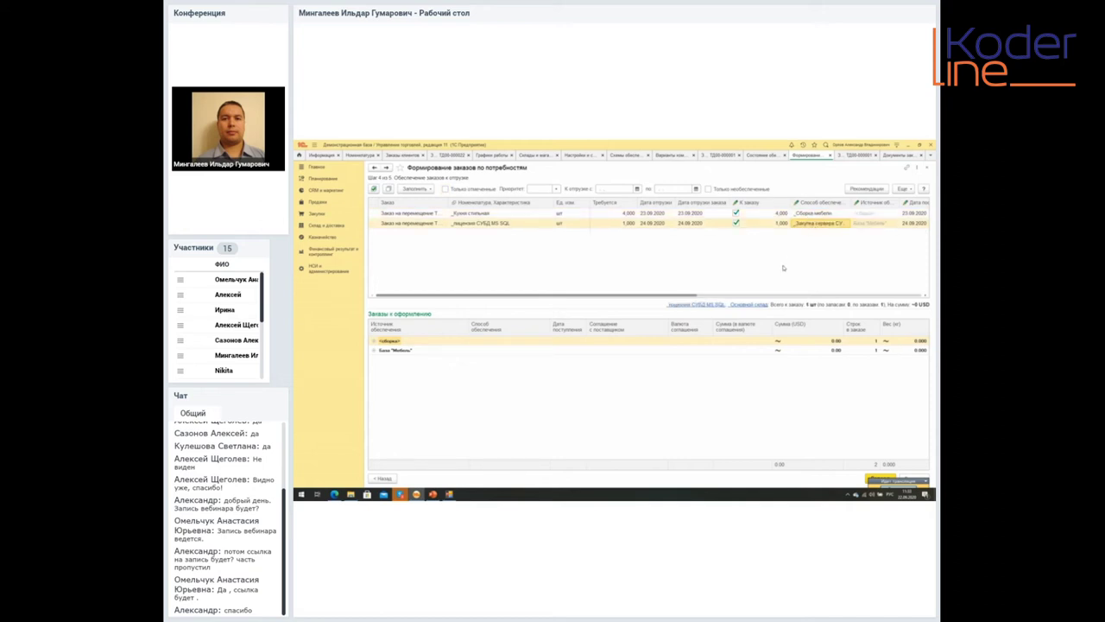
click(876, 476)
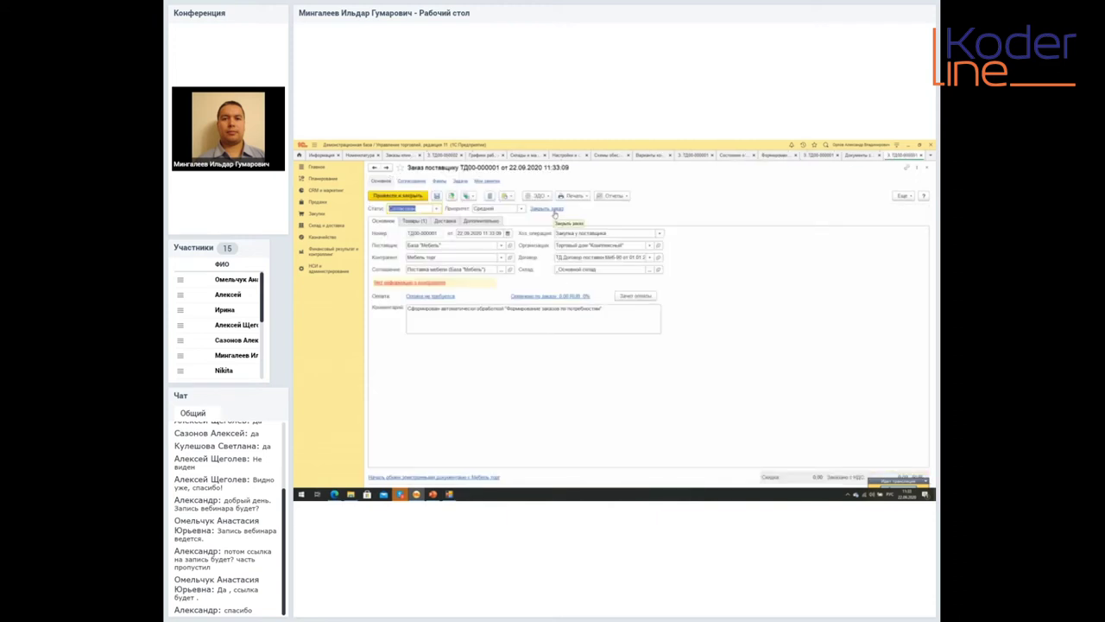
click(422, 223)
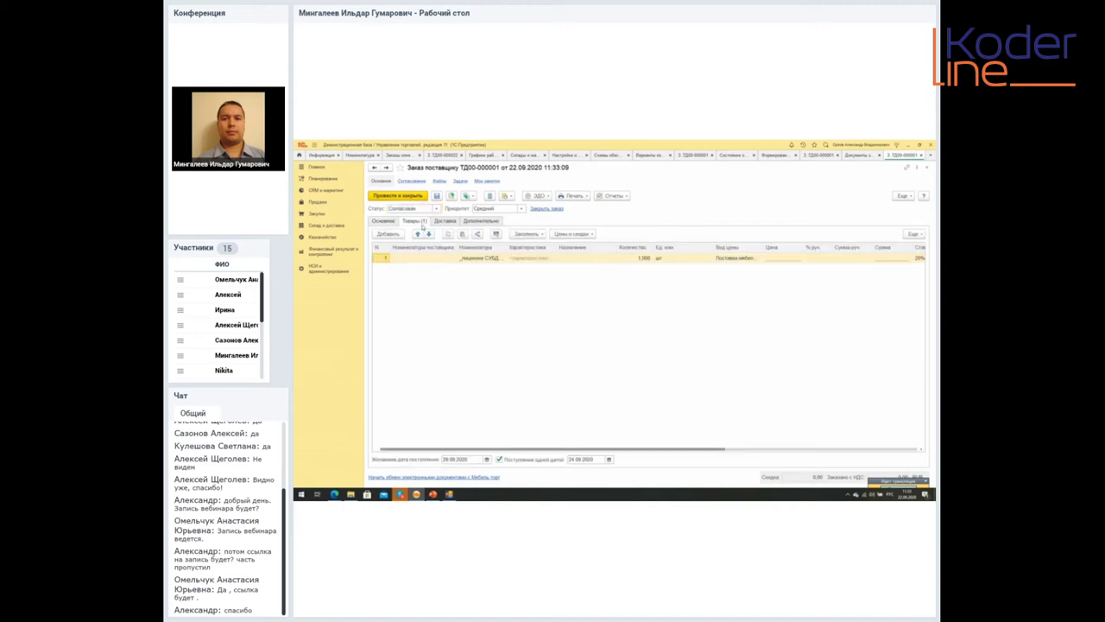
Step: Set the price of the licence line in the supplier order to 70 000
click(786, 261)
text(100)
key(Tab)
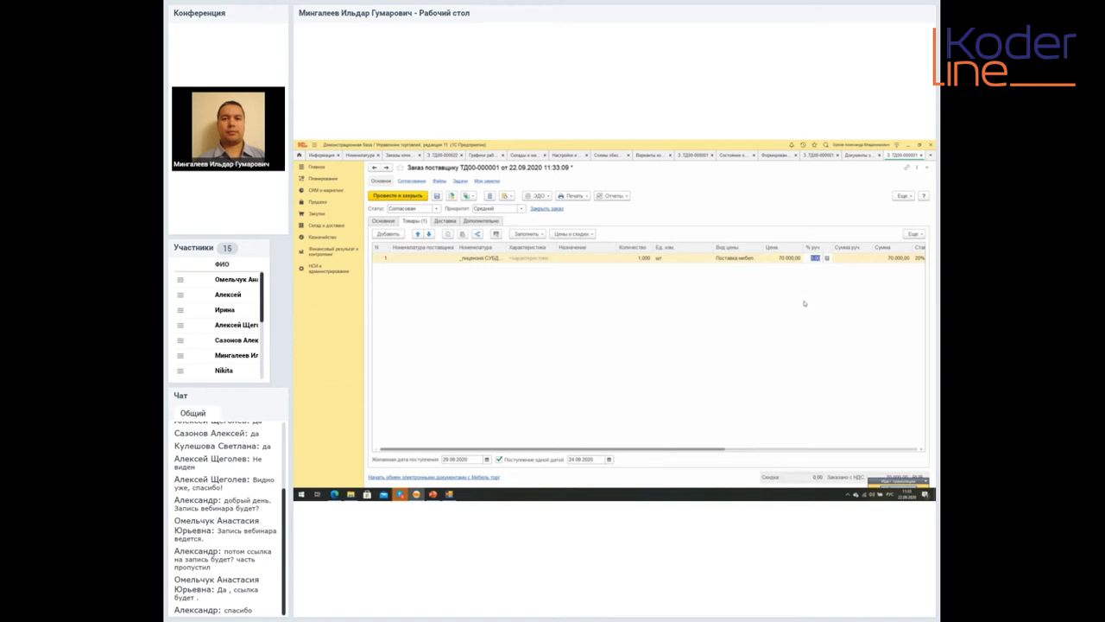
Step: Set the supplier order's status to Подтвержден and enable automatic registration of supplier prices, then post the order
click(437, 209)
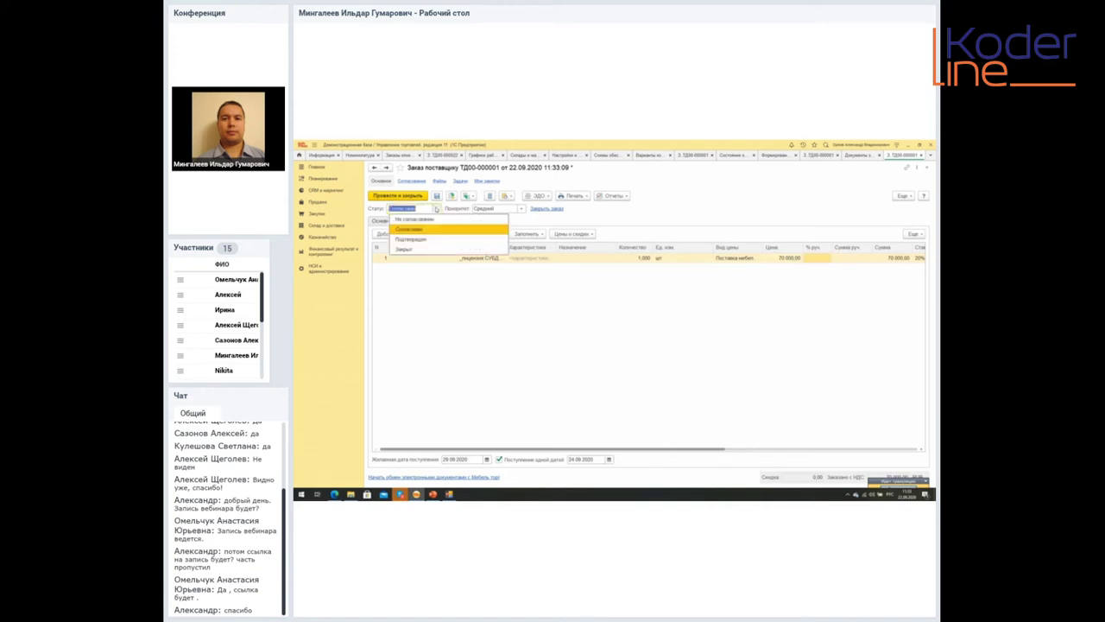
click(428, 241)
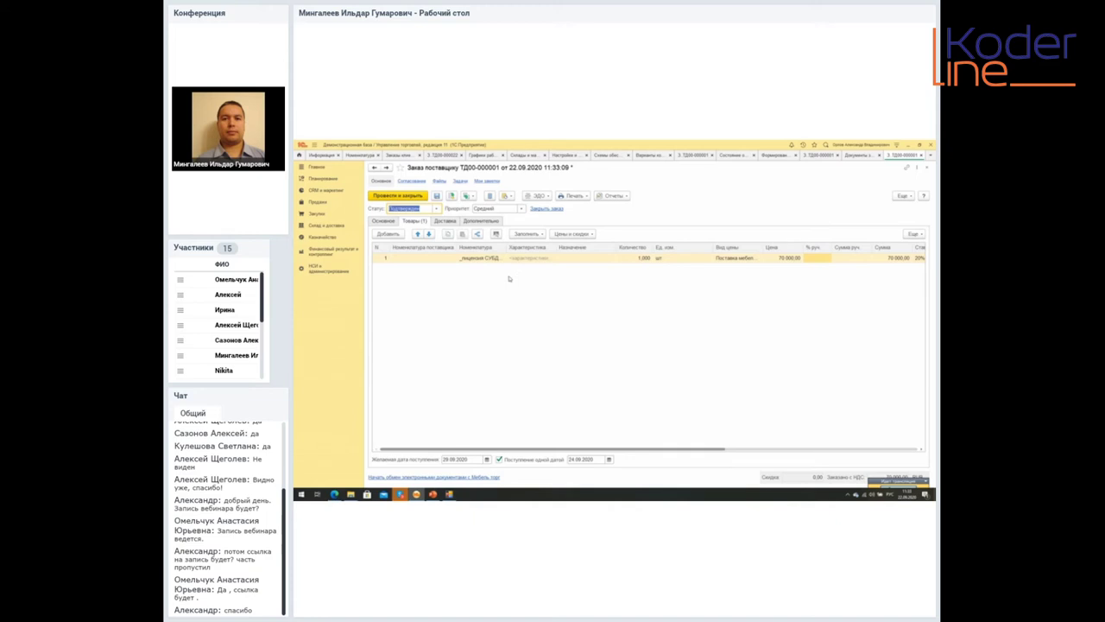
click(480, 224)
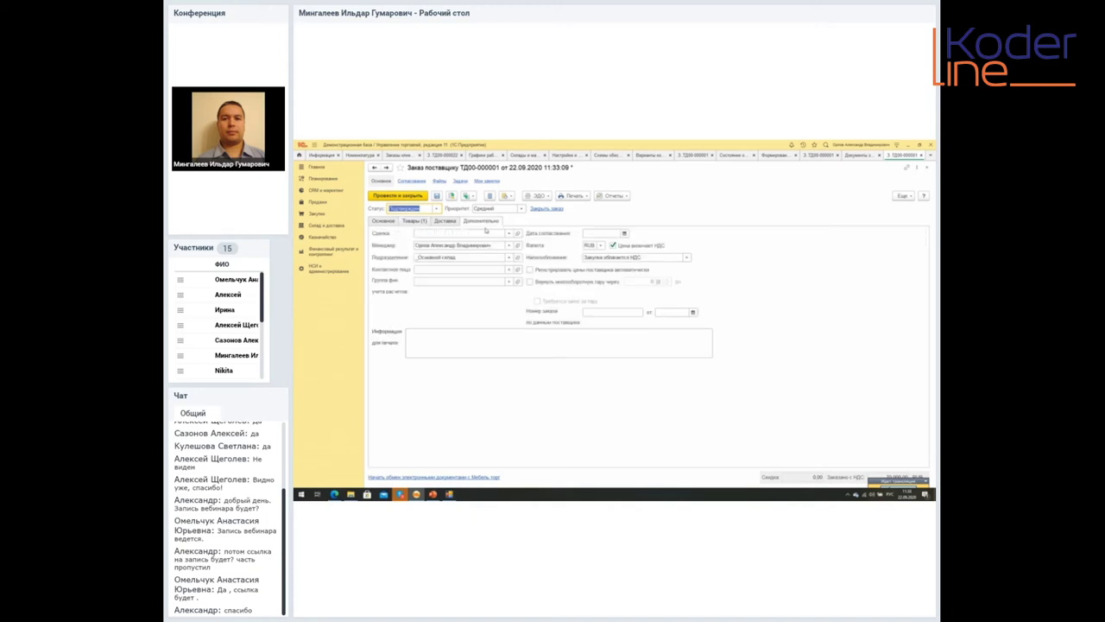
click(529, 269)
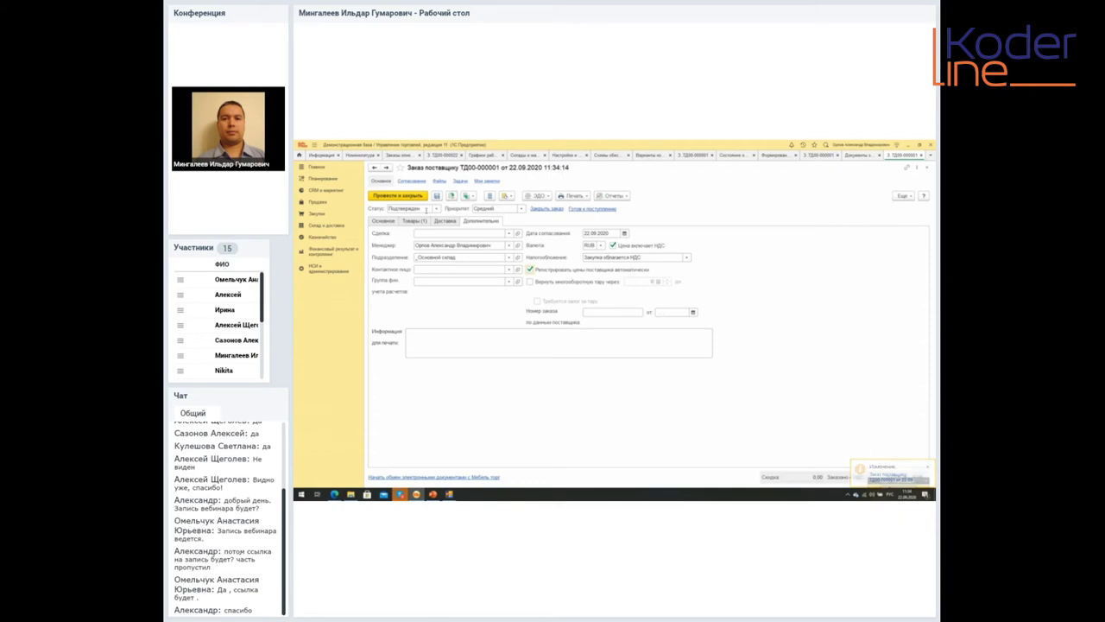
Step: Create a Приобретение товаров и услуг document based on the supplier order, check its goods, and post it
click(415, 221)
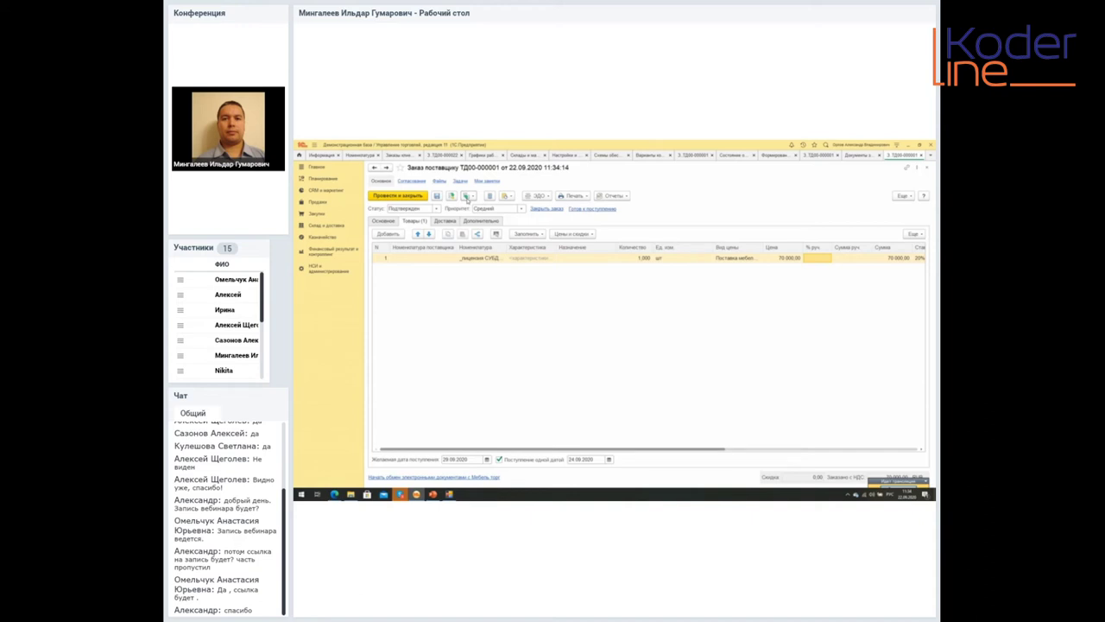
click(467, 197)
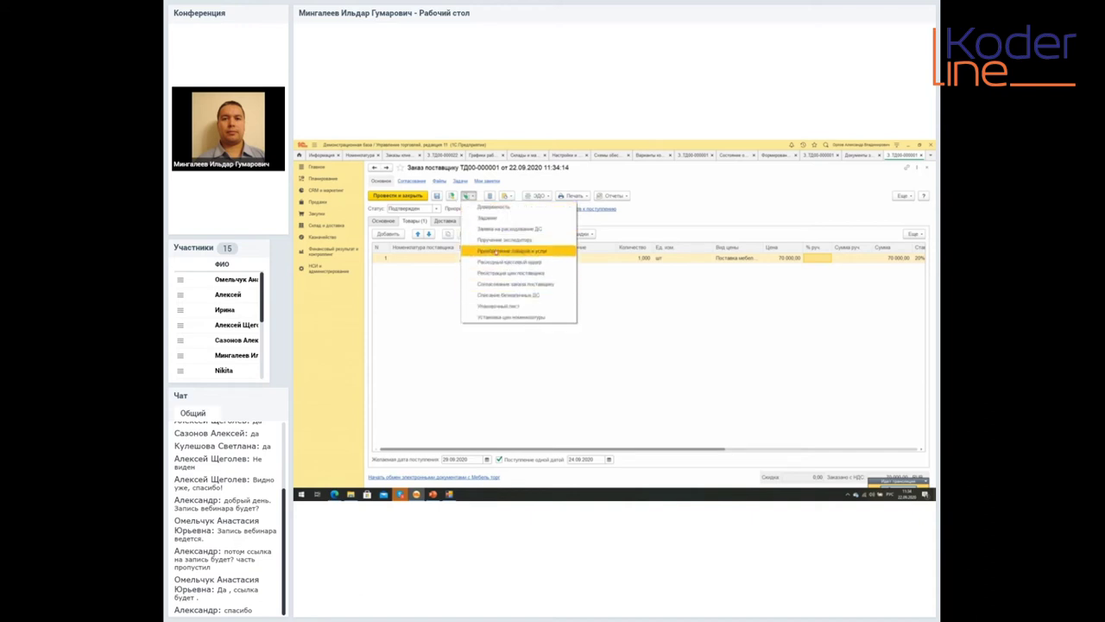
click(493, 249)
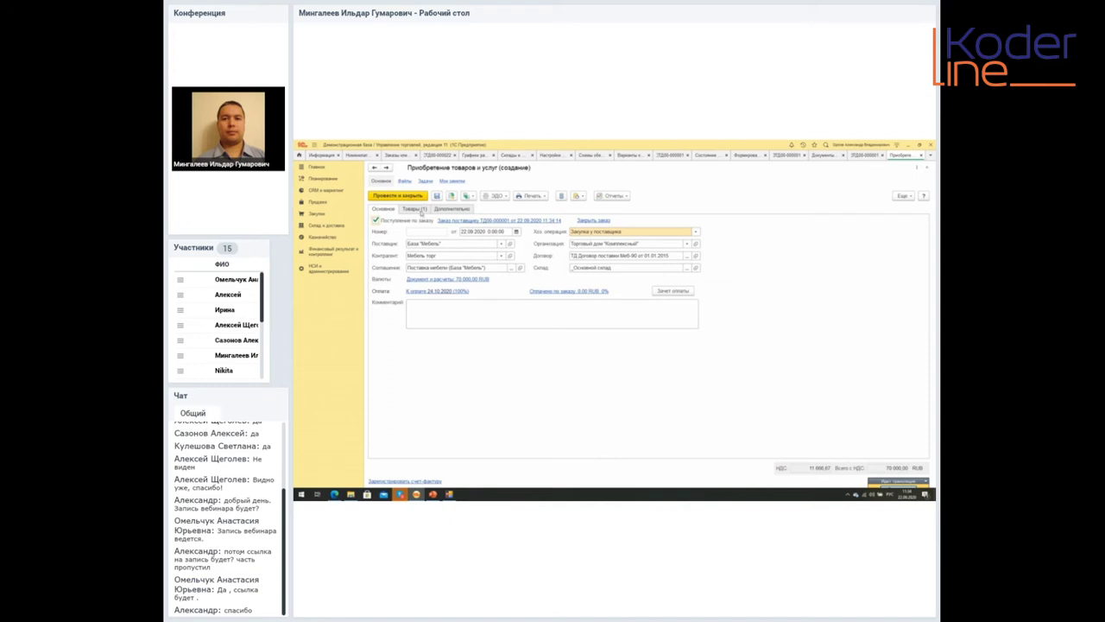
click(416, 210)
click(390, 209)
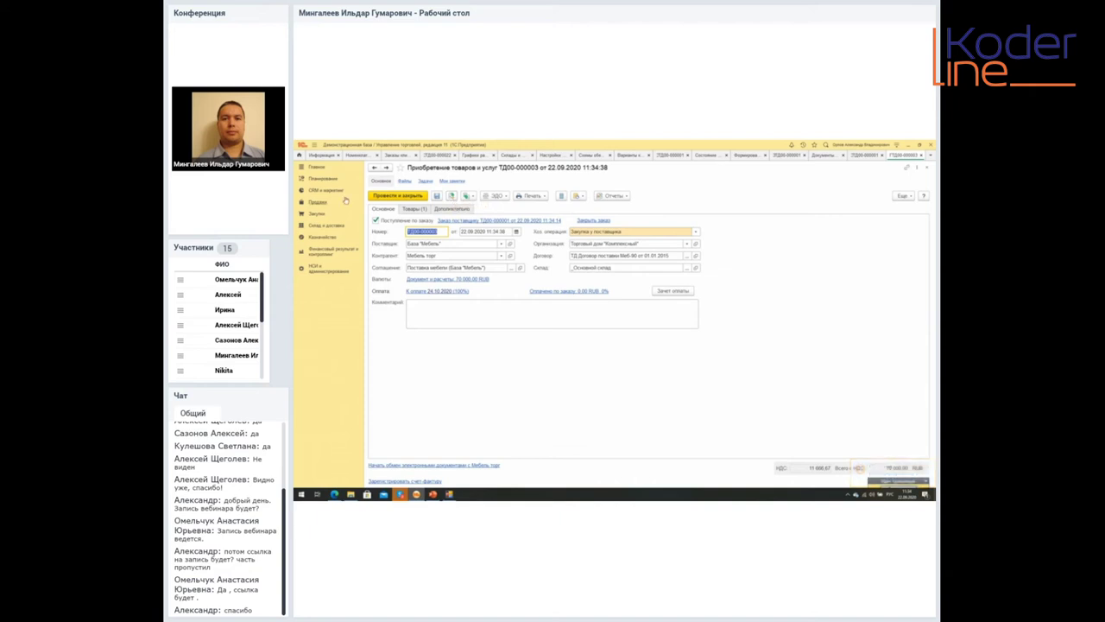
Step: Generate the Состояние обеспечения заказов list in Склад и доставка for the warehouse _Основной склад
click(326, 225)
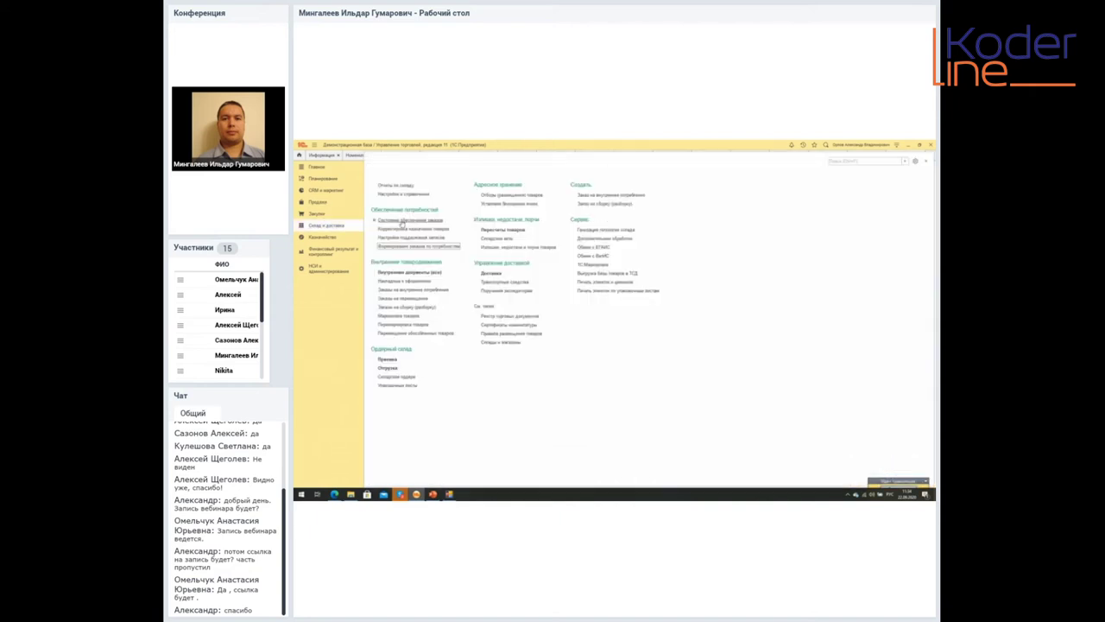
click(410, 220)
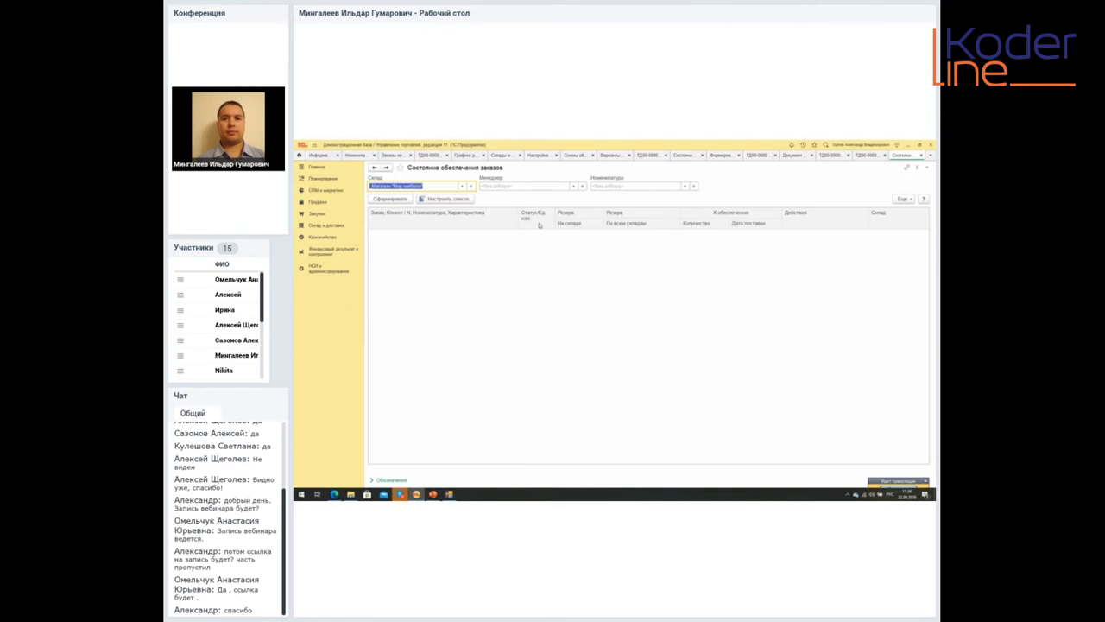
click(462, 186)
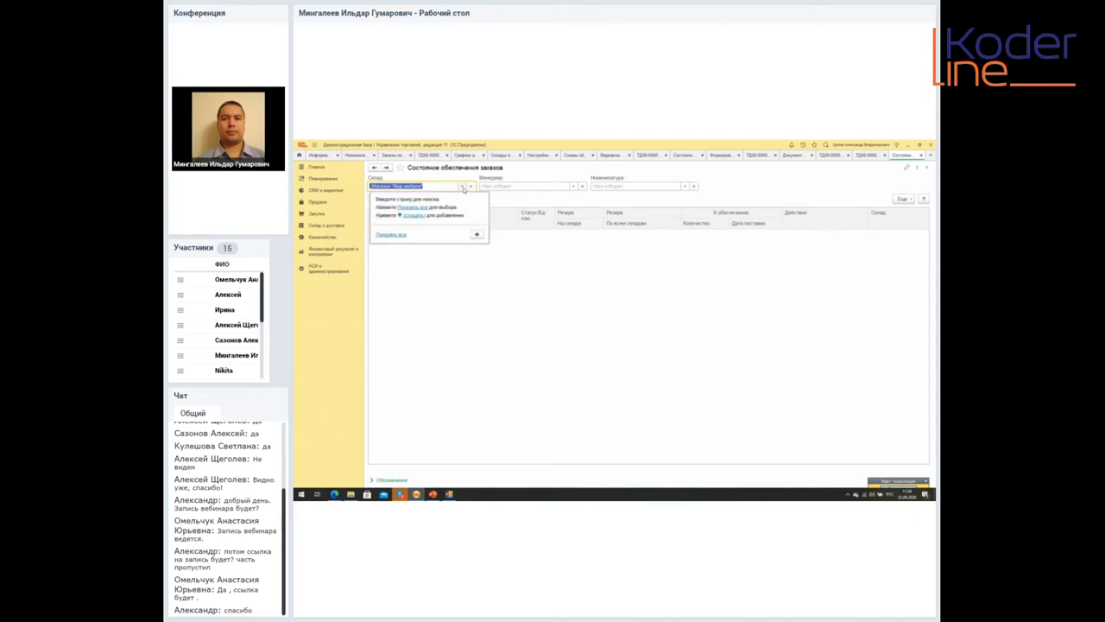
click(417, 208)
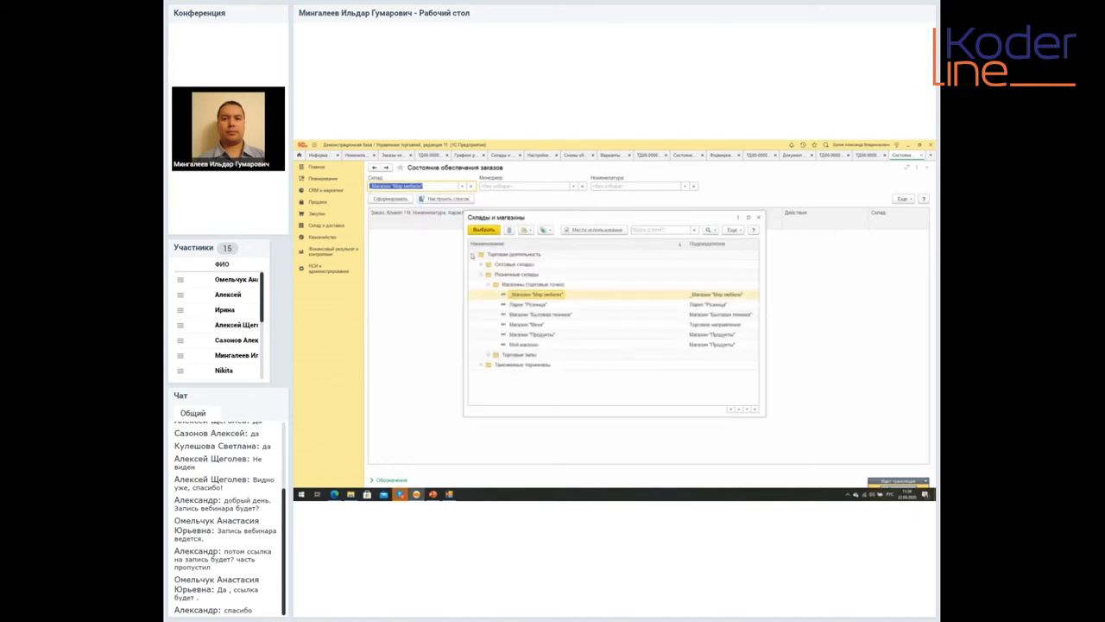
click(481, 264)
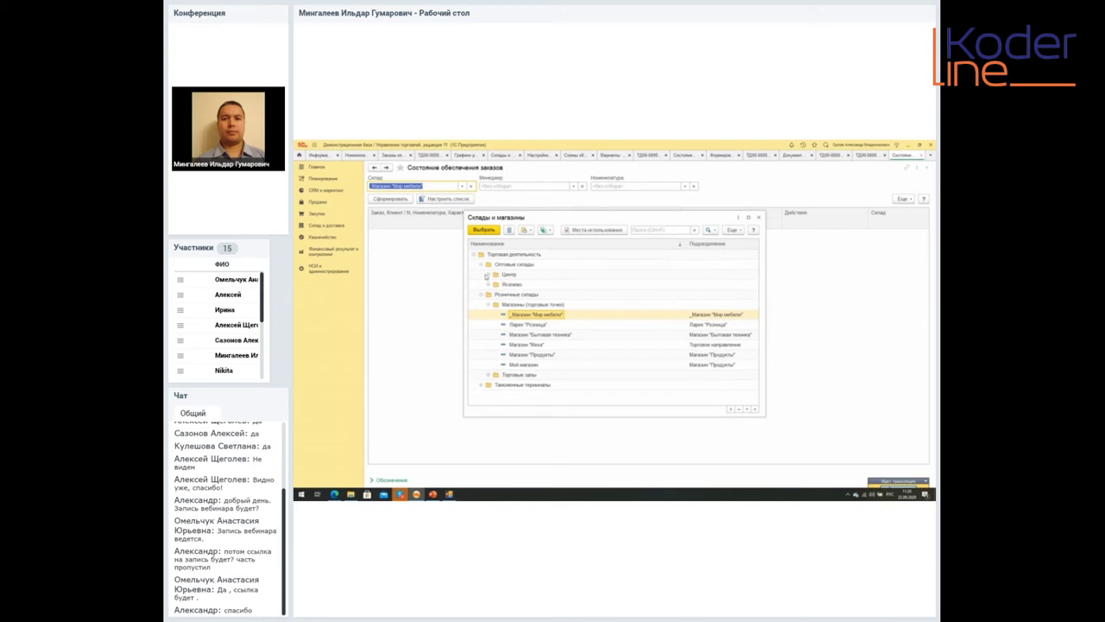
click(489, 275)
click(484, 229)
click(409, 200)
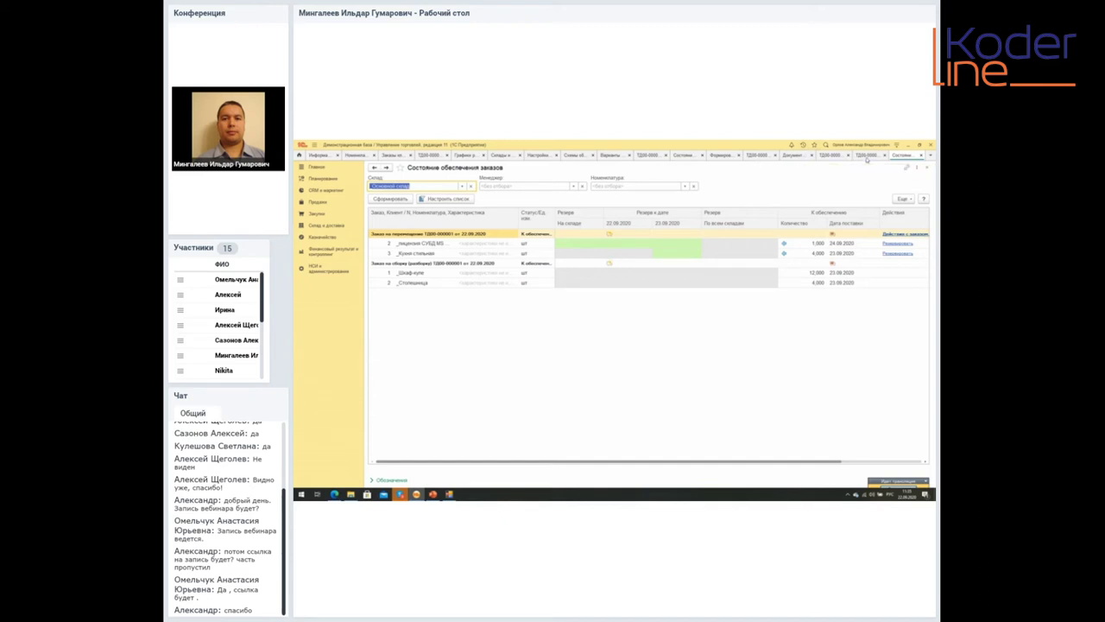
Step: Return to the transfer order and refill the supply of all three goods lines with Заполнить обеспечение
click(831, 155)
click(786, 155)
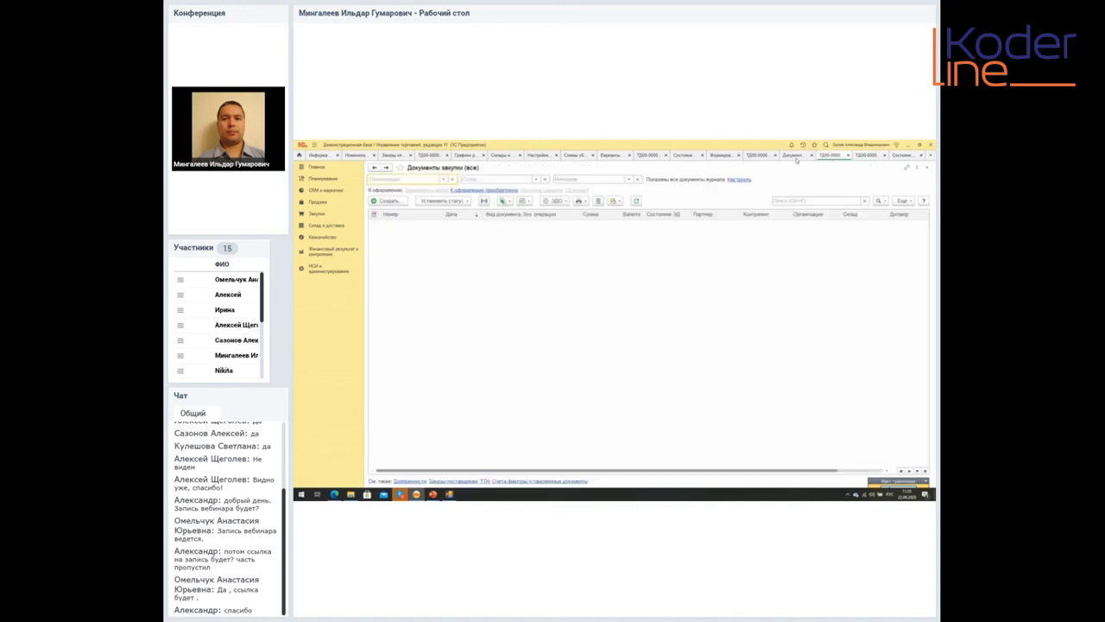
click(753, 156)
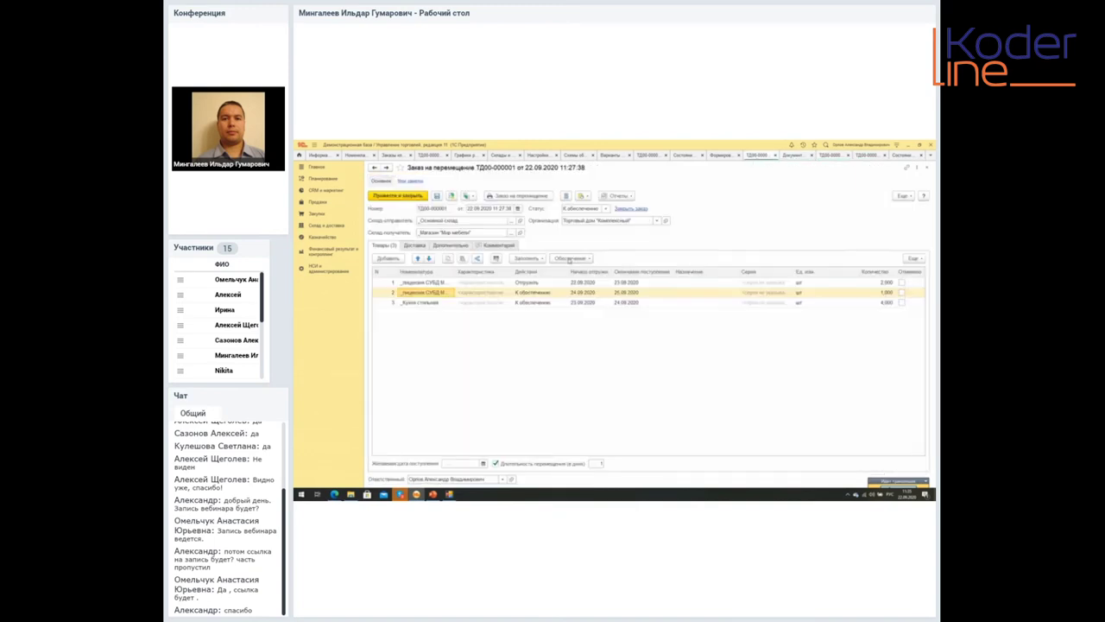
click(552, 285)
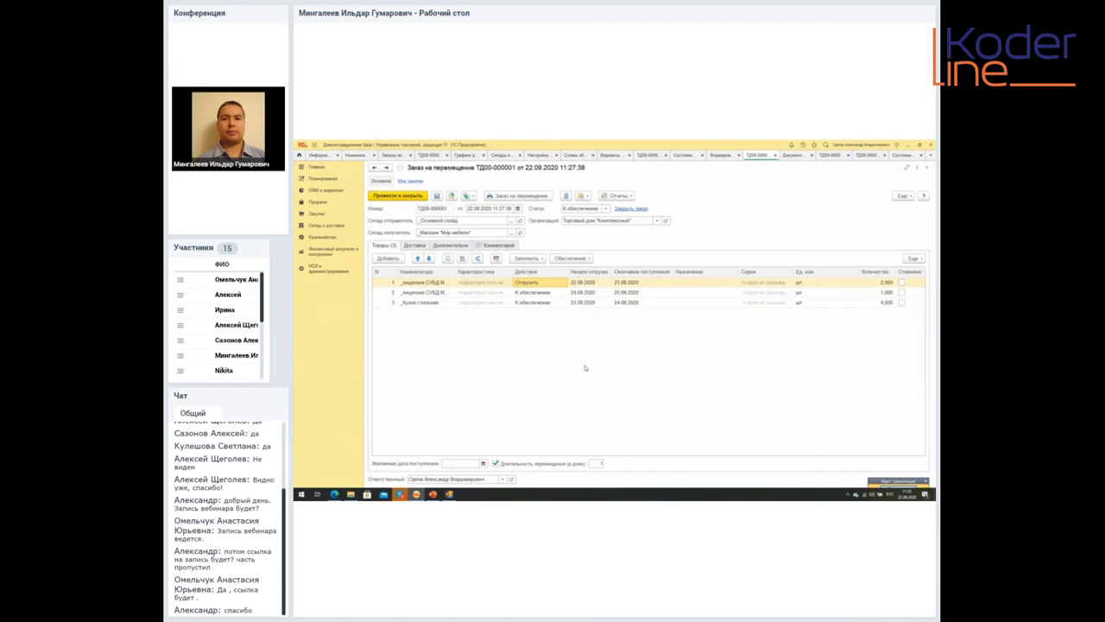
key(shift+Down)
key(shift+Down)
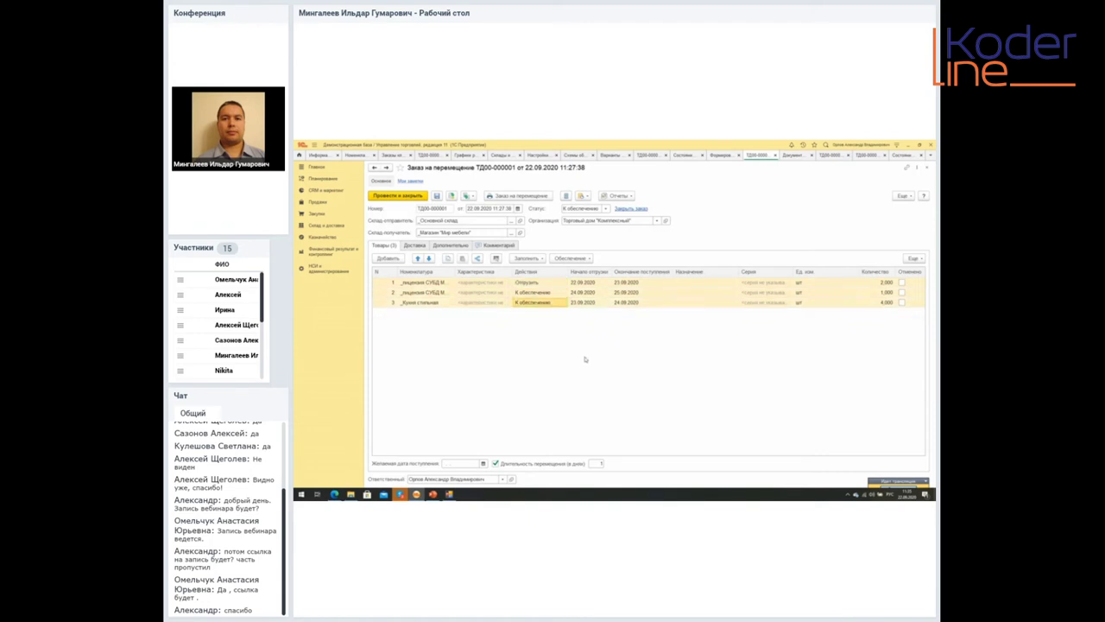
click(575, 258)
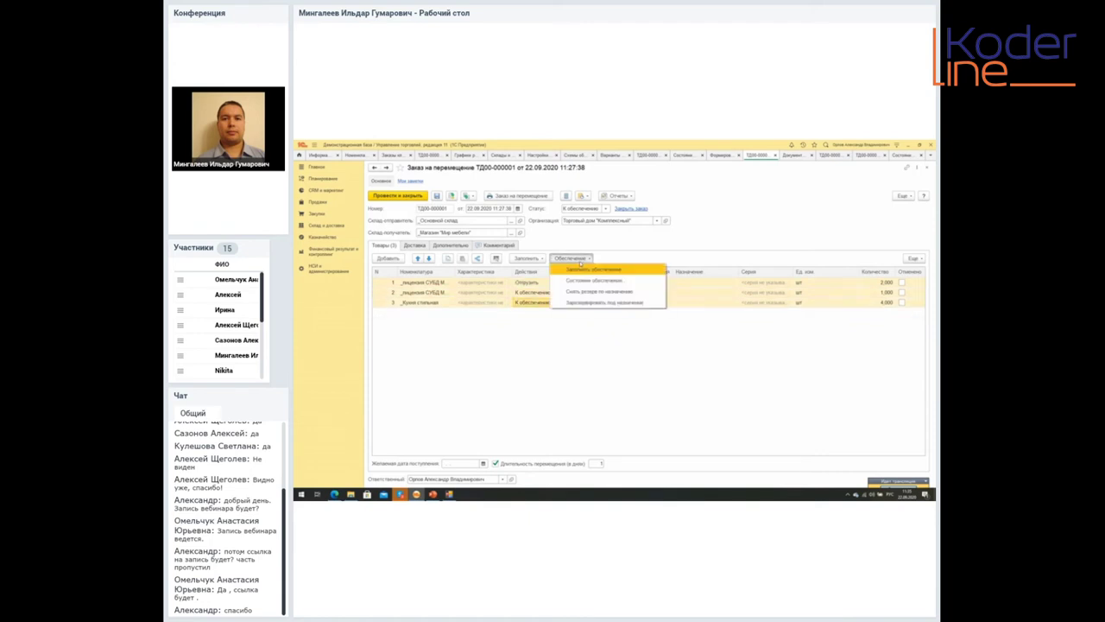
click(587, 271)
click(652, 385)
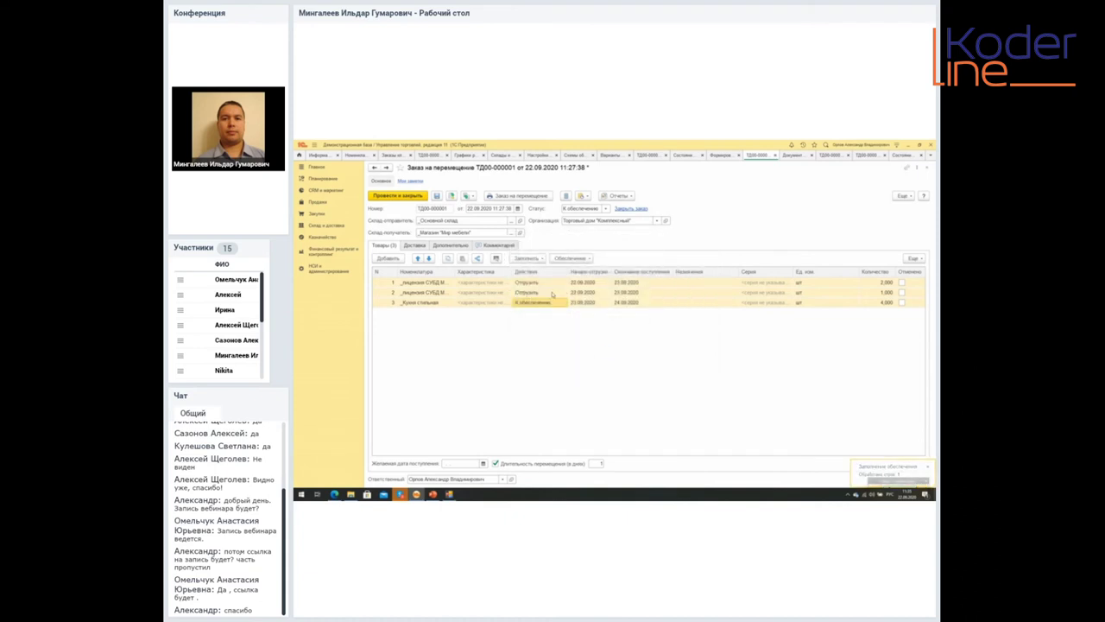
click(551, 293)
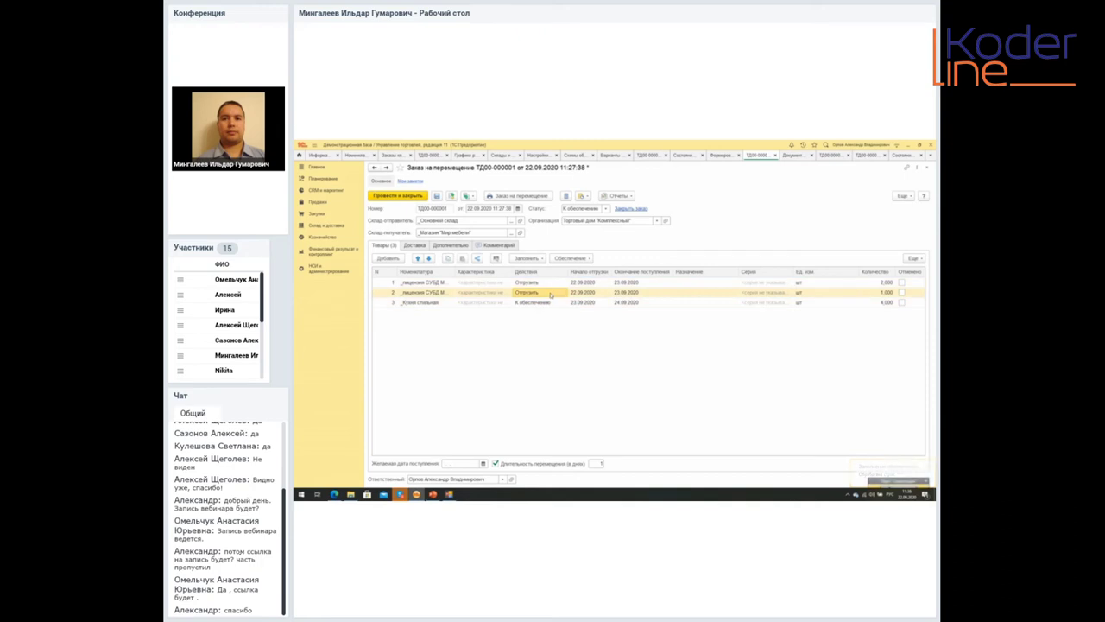
click(442, 285)
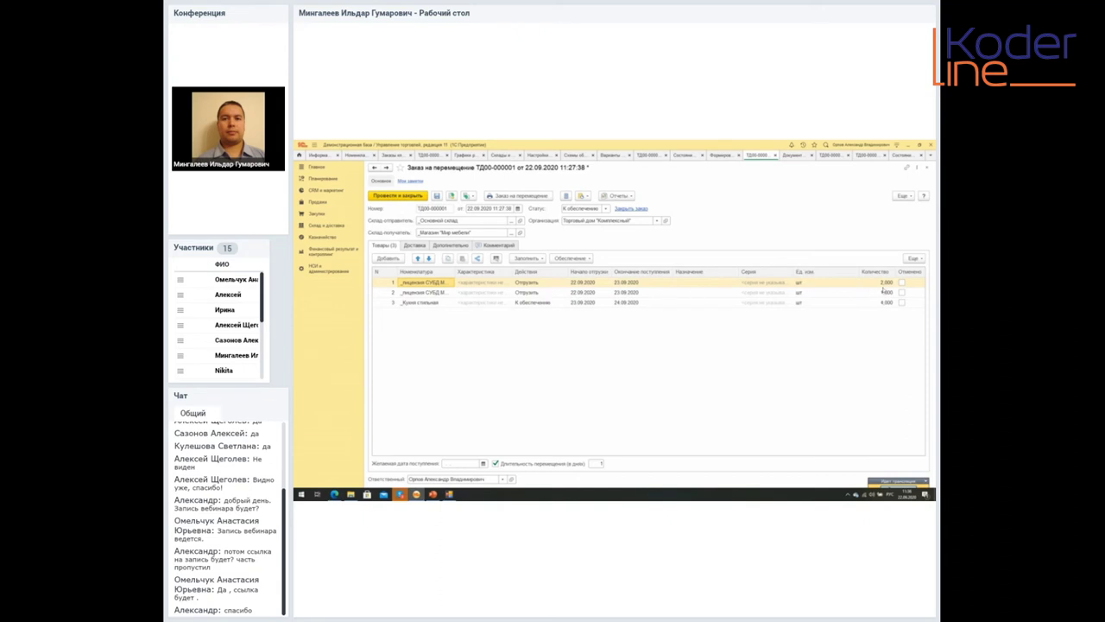
click(427, 295)
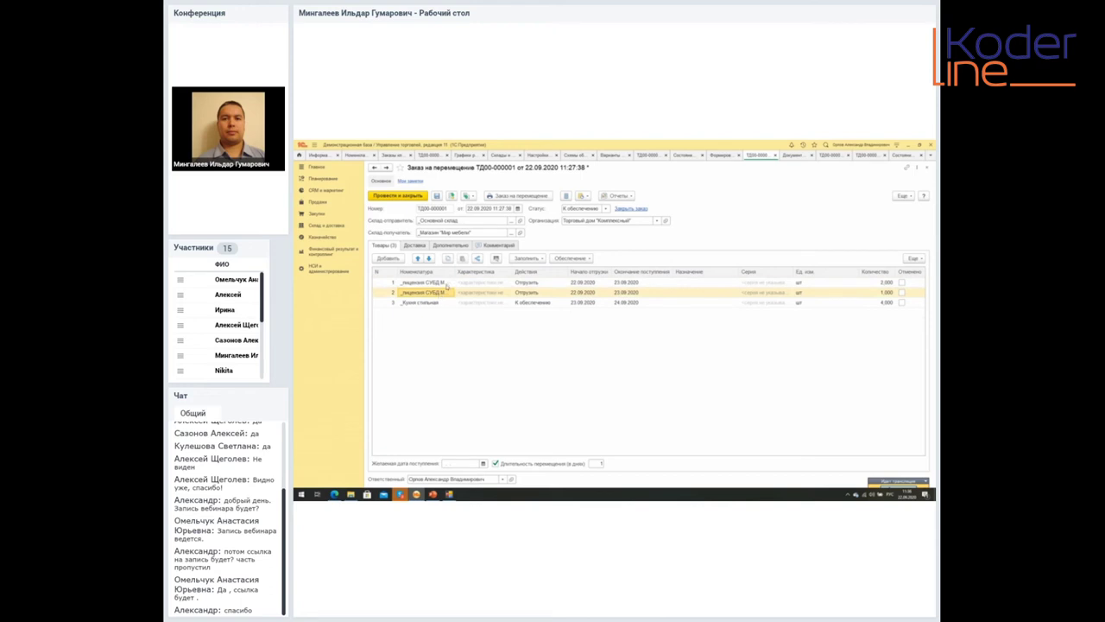
click(447, 284)
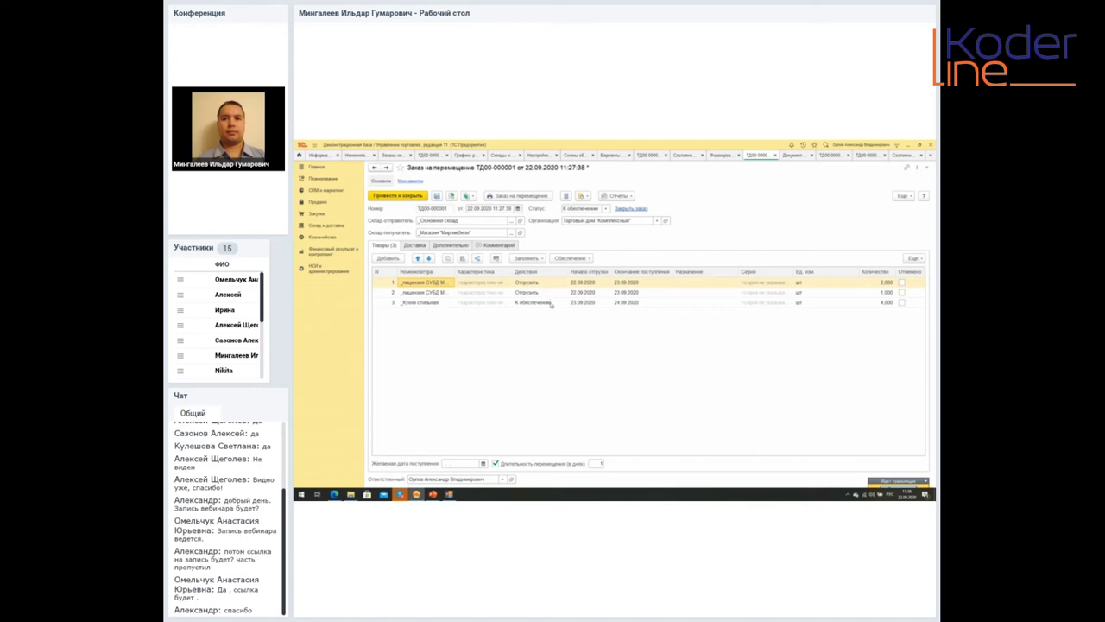
click(551, 304)
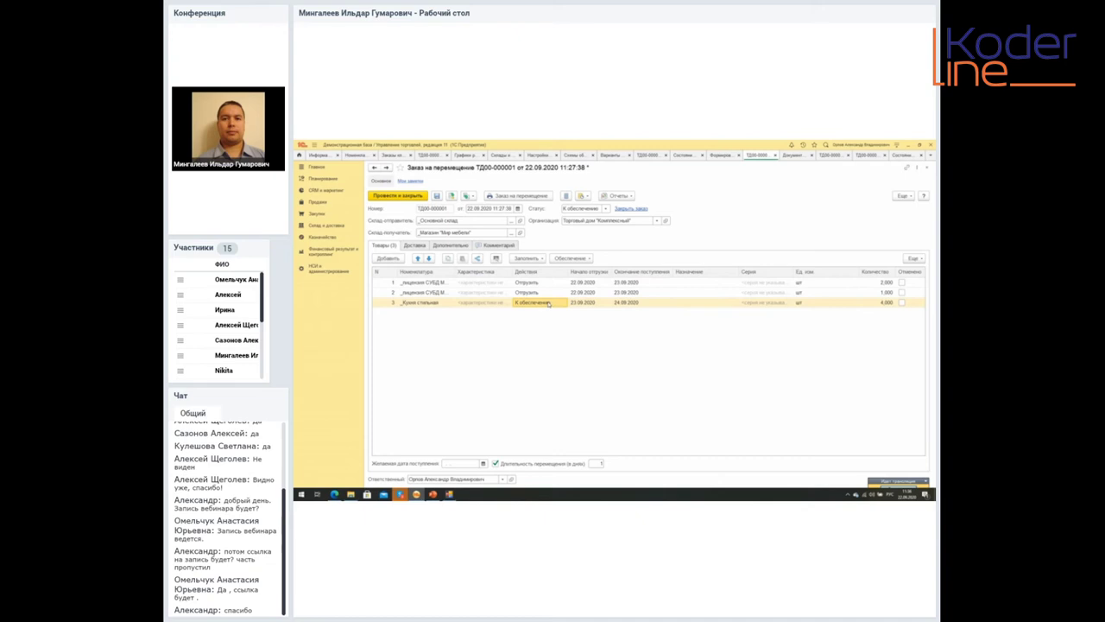
Step: Create a new Приобретение товаров и услуг document for Закупка у поставщика with the supplier База "Мебель"
click(318, 214)
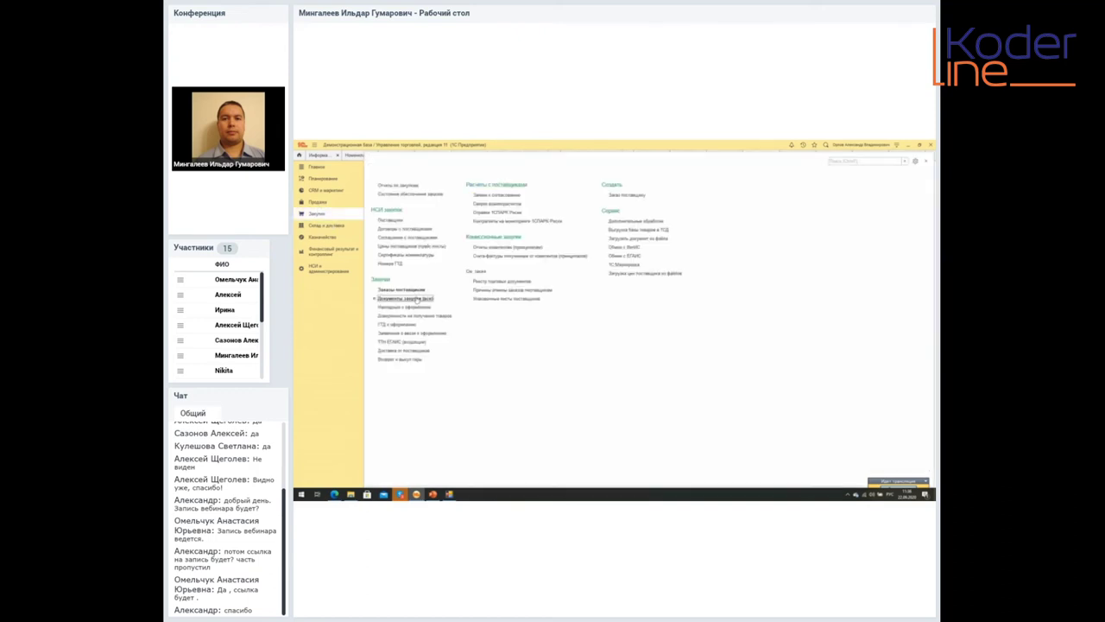
click(417, 298)
click(393, 201)
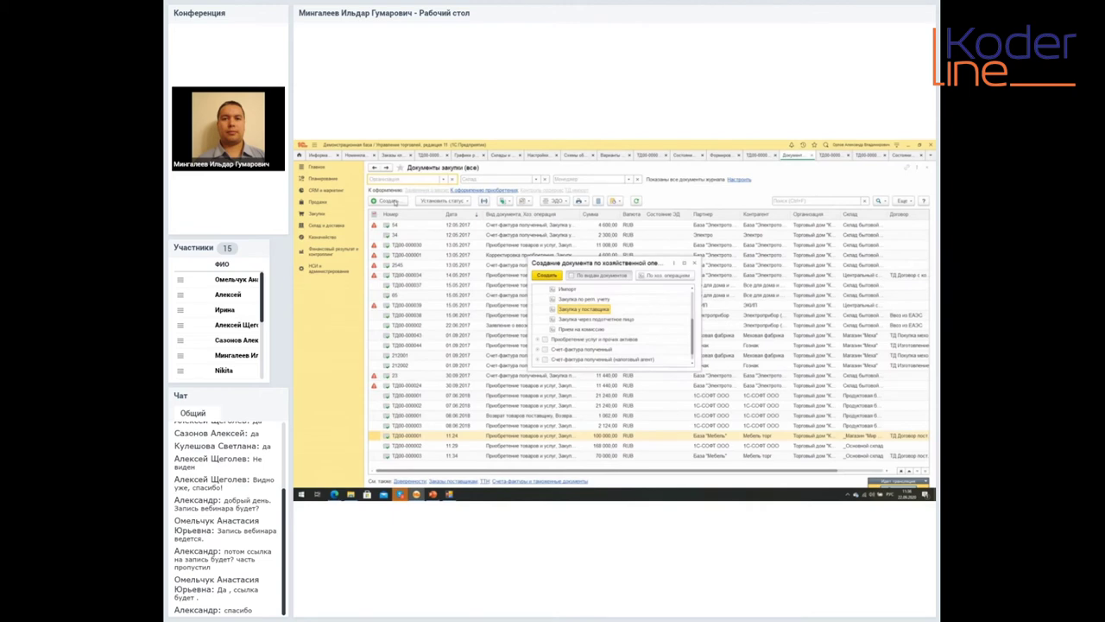
click(547, 274)
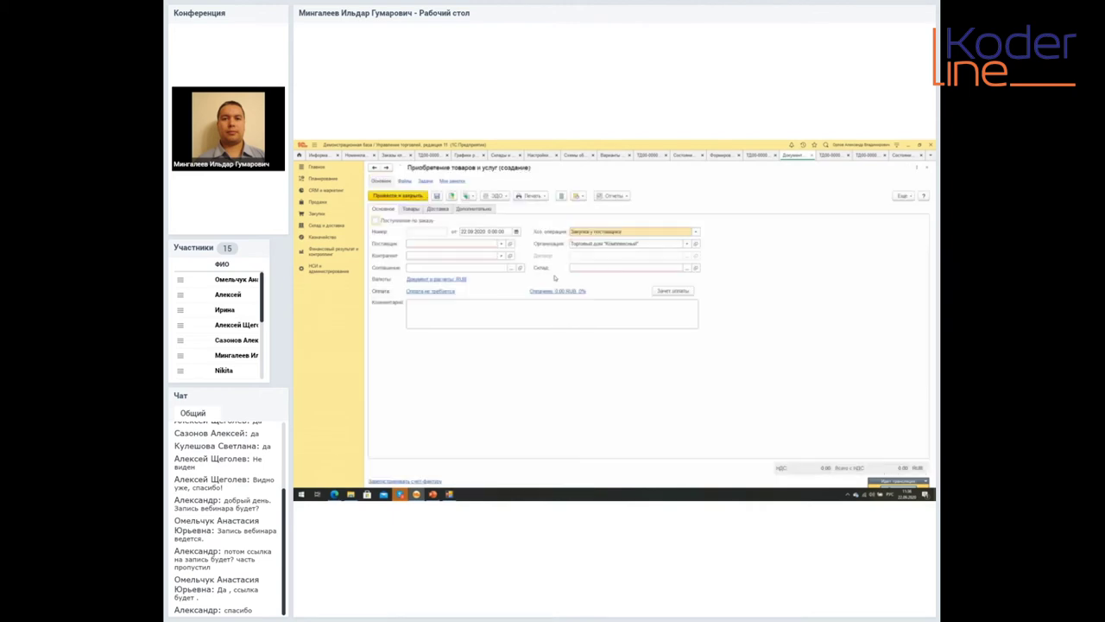
click(429, 245)
click(430, 264)
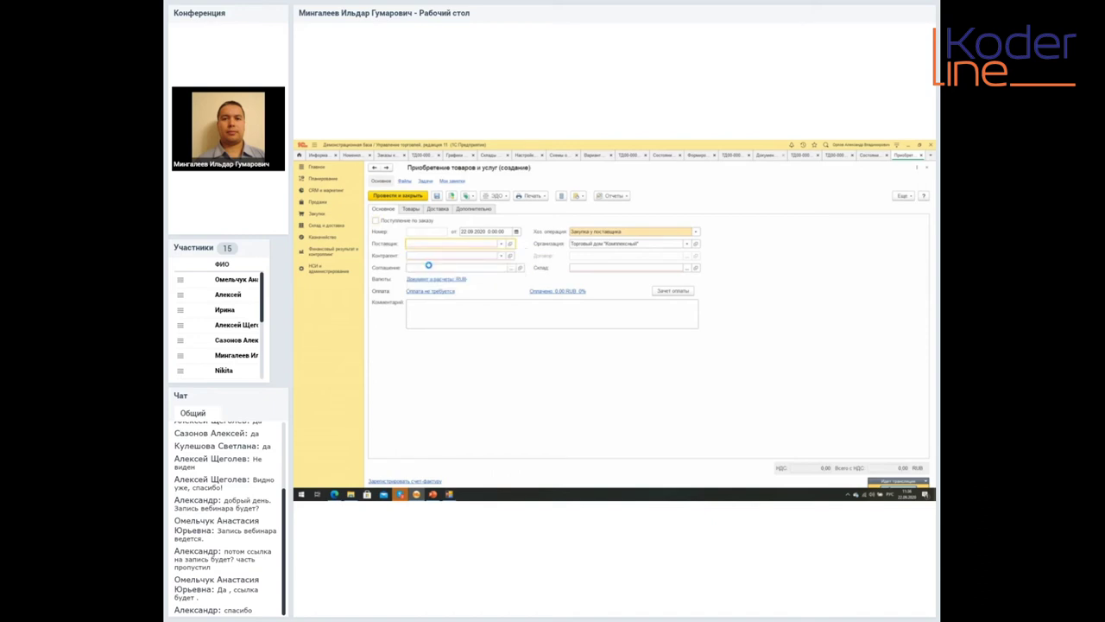
Step: Set the purchase document's warehouse to _Основной склад from the Центр group of wholesale warehouses
click(688, 268)
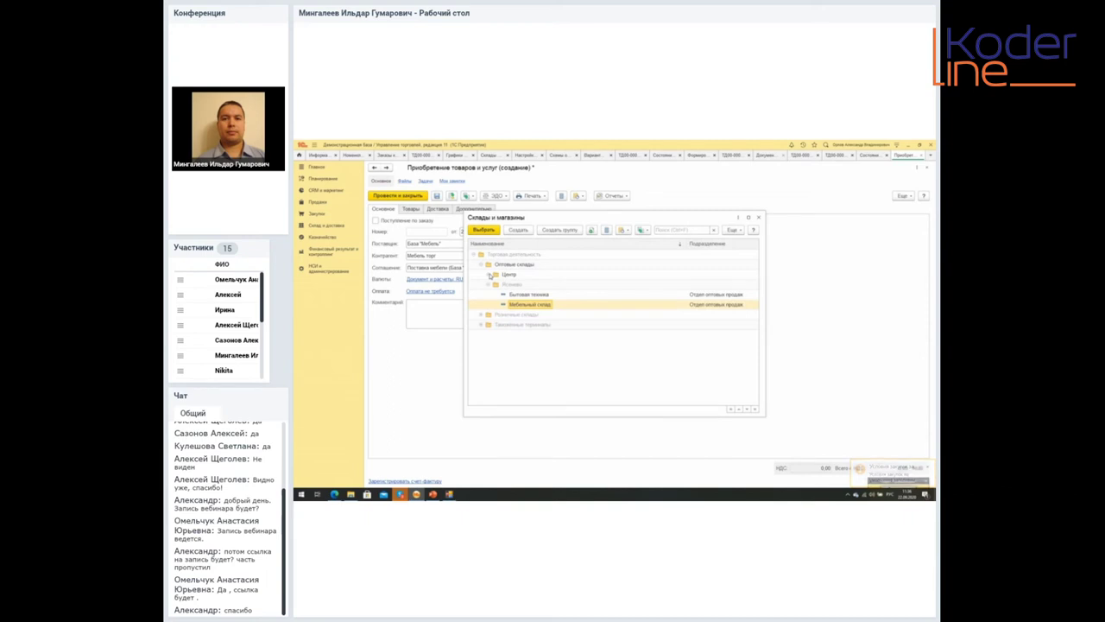
click(480, 314)
click(489, 324)
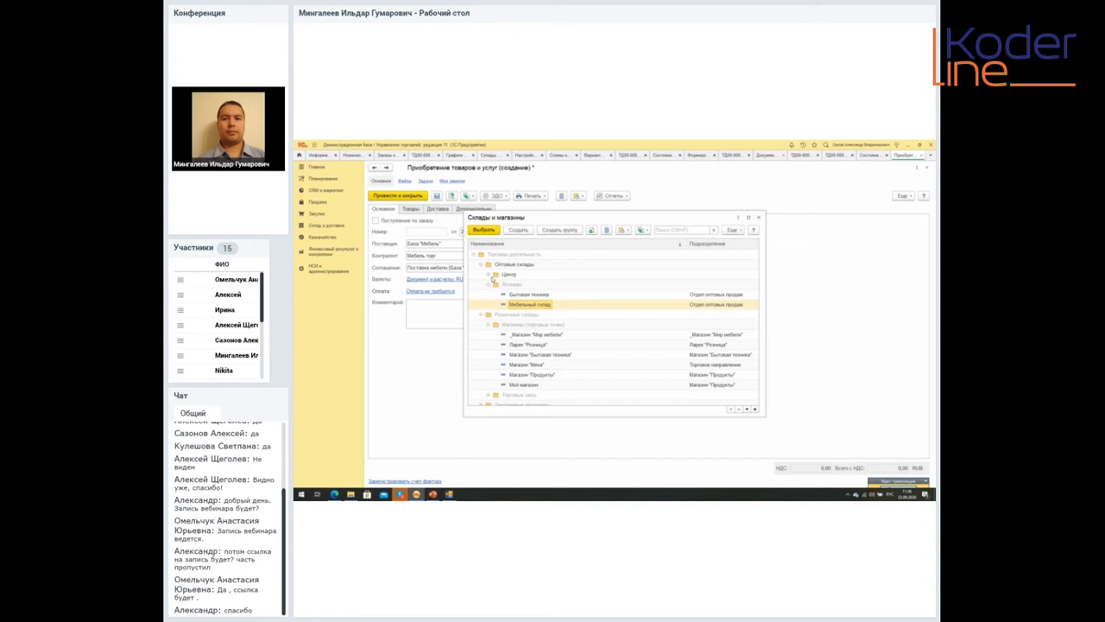
click(488, 274)
click(522, 286)
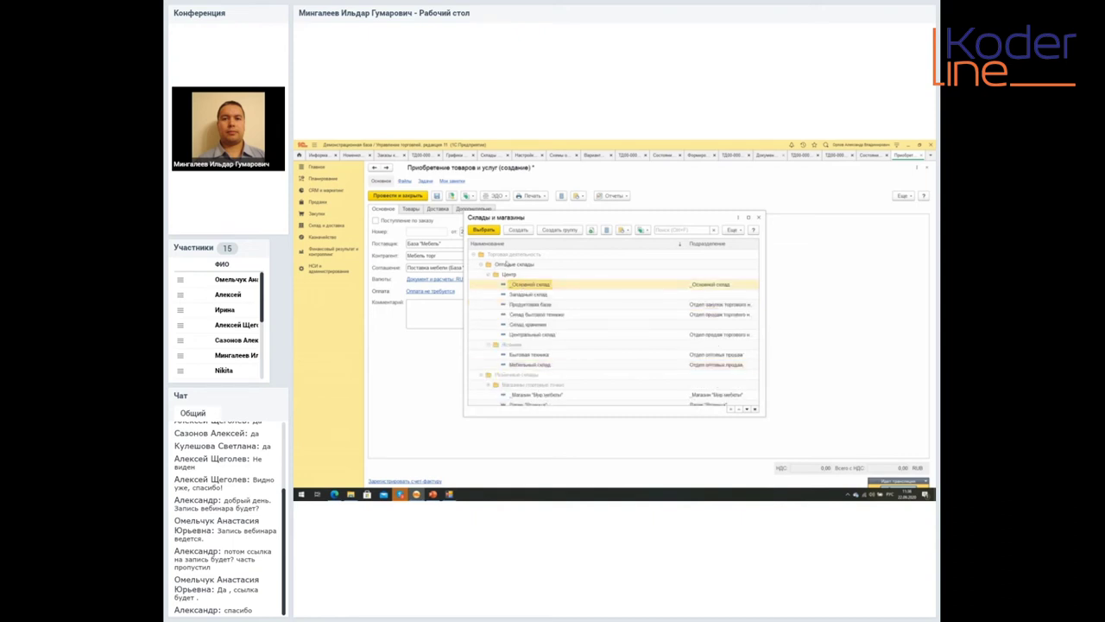
click(484, 230)
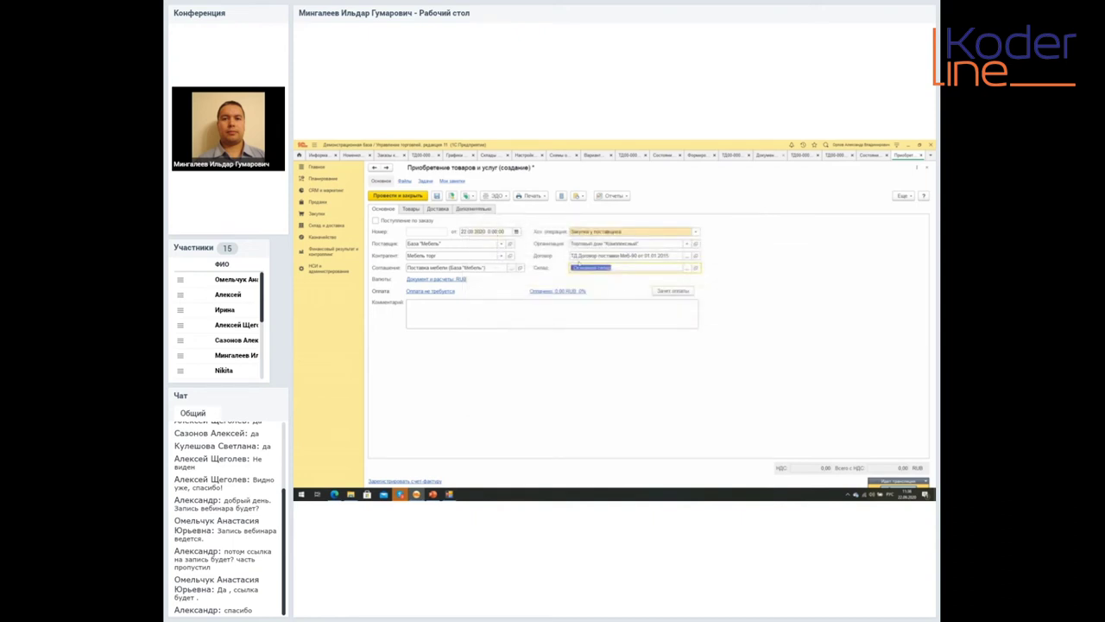
Step: Set Подразделение in the purchase document's additional details to _Основной склад
click(469, 210)
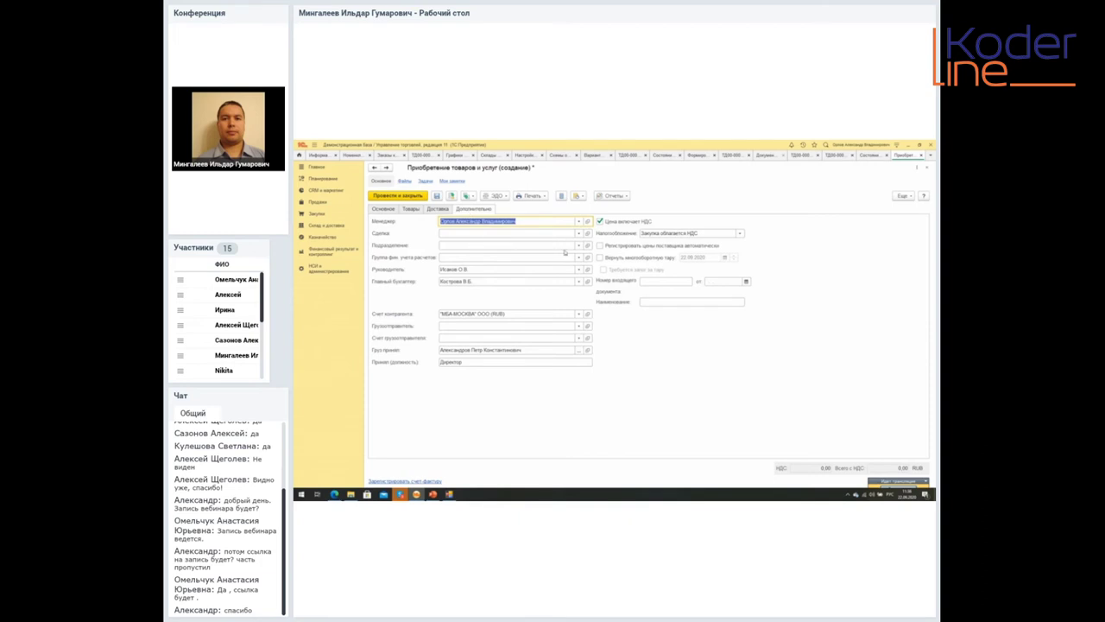
click(579, 246)
click(503, 259)
Step: Add a goods line to the purchase document for _Шкаф-купе from the _Мебель item kind
click(410, 209)
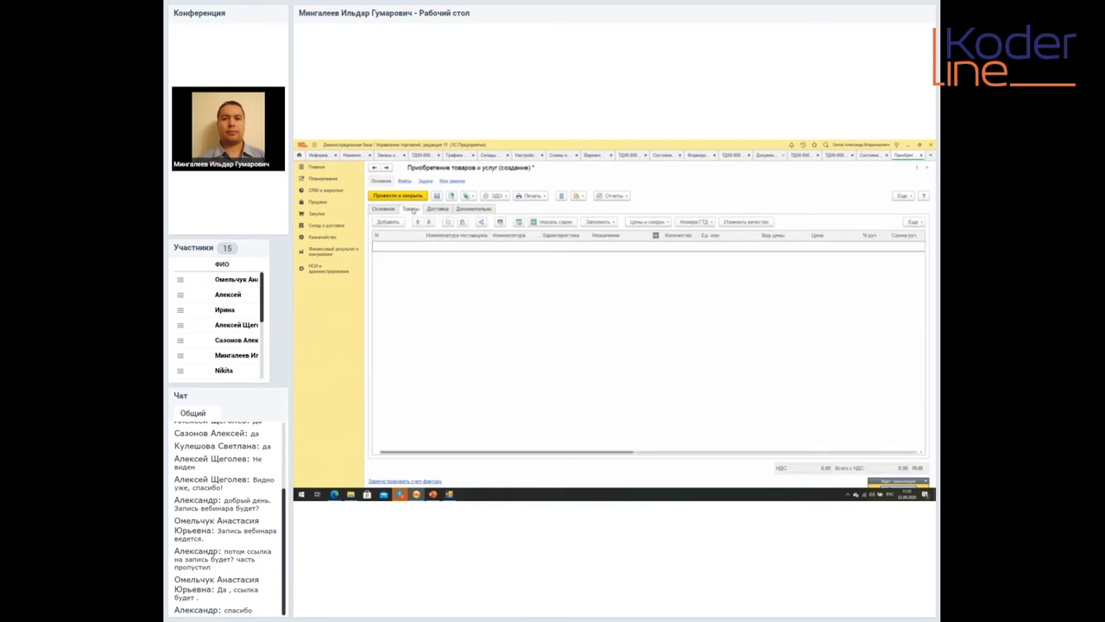
click(395, 221)
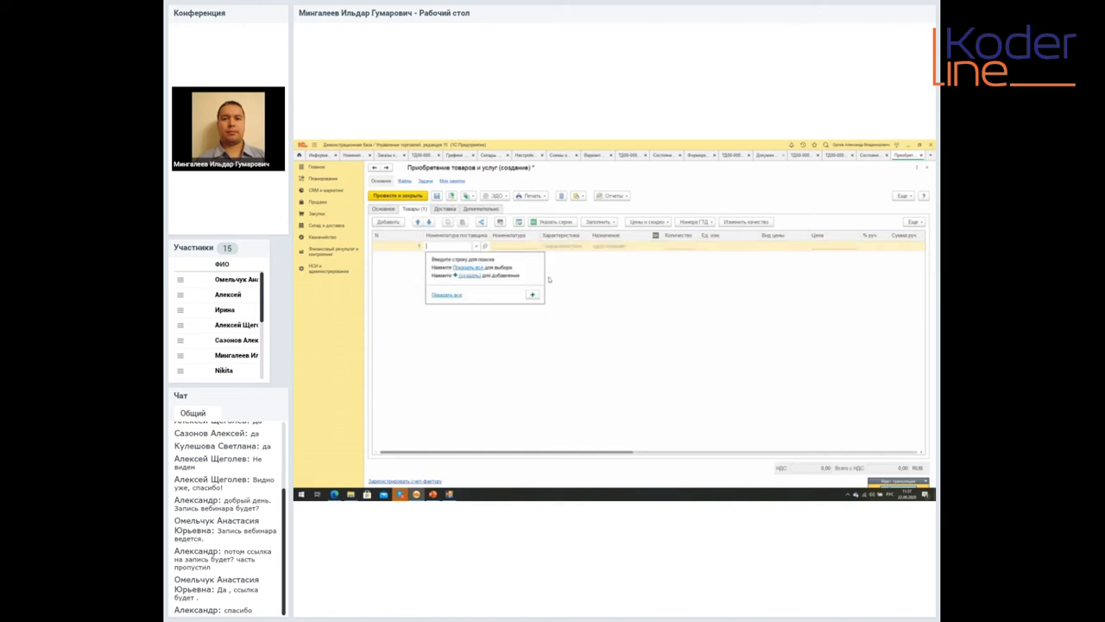
click(526, 246)
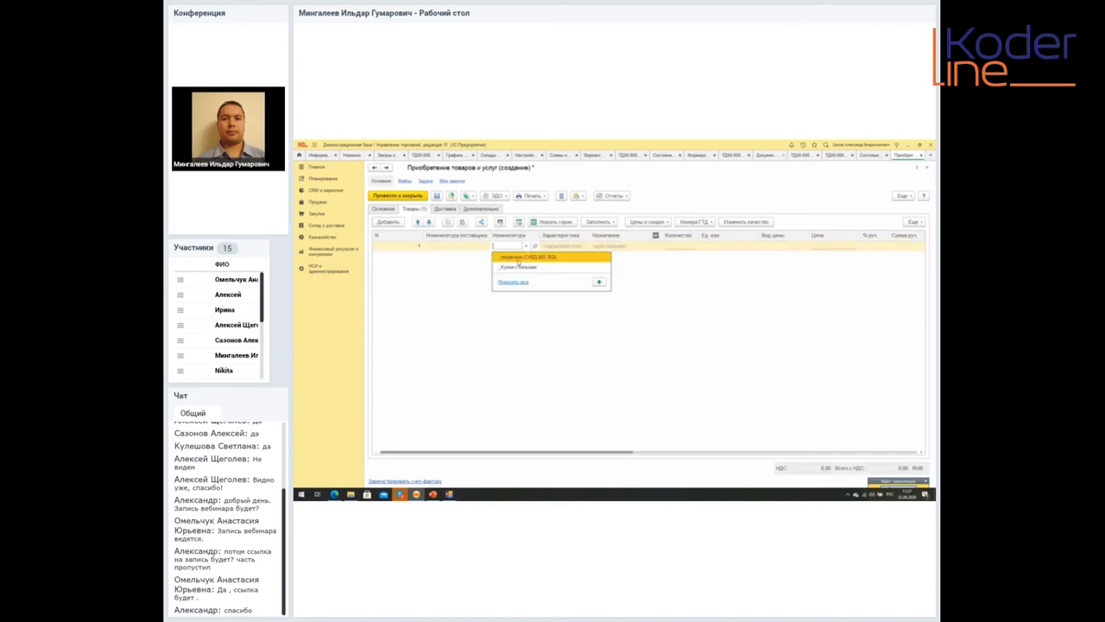
click(519, 281)
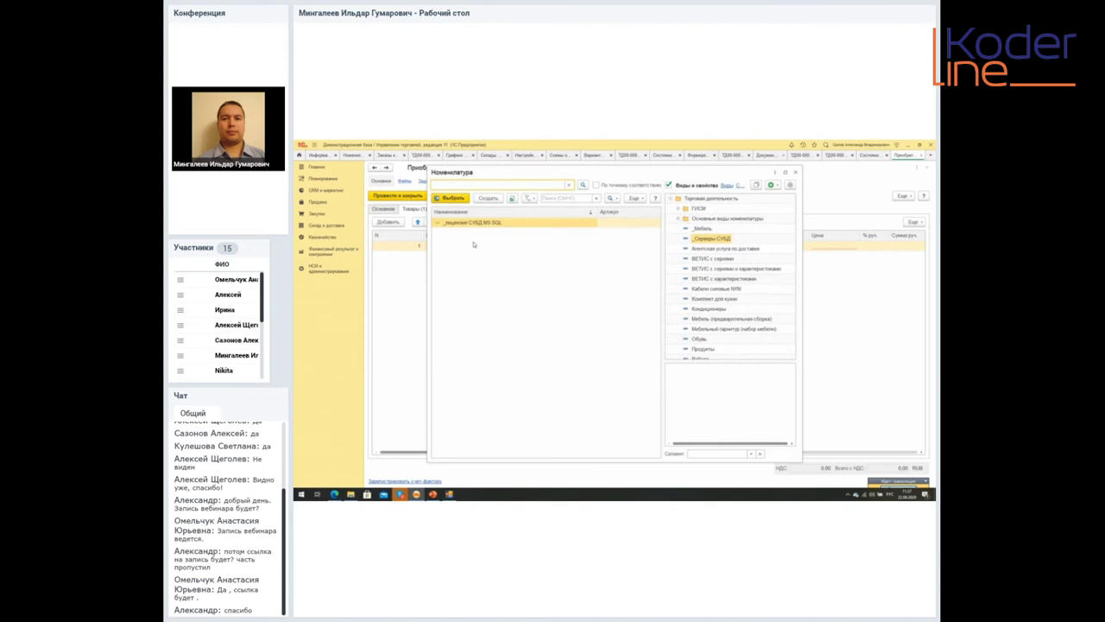
click(702, 228)
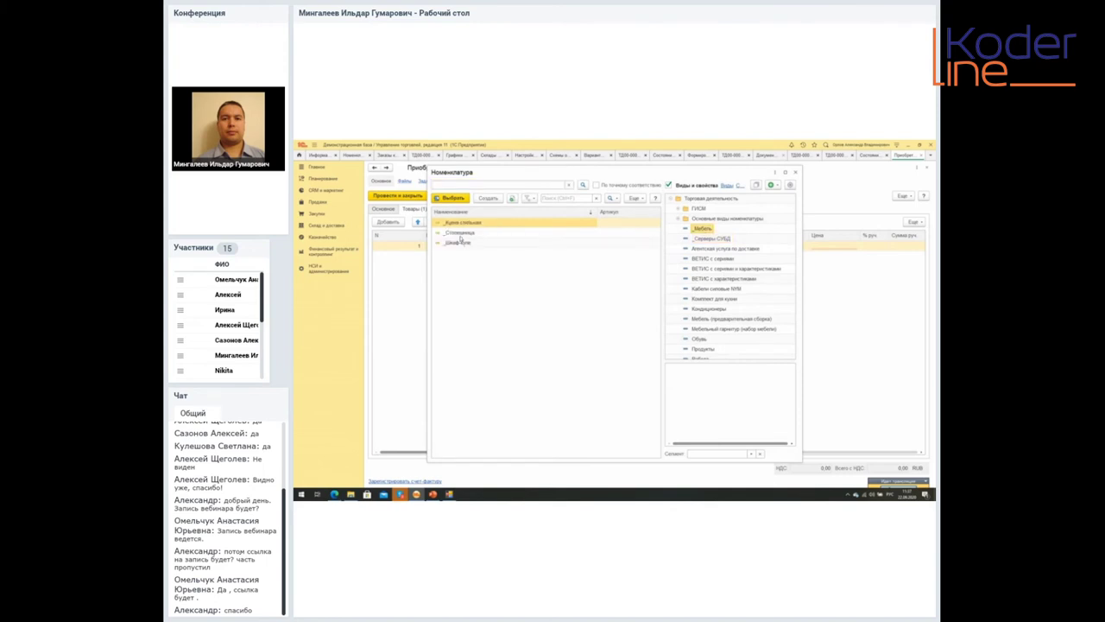
click(462, 245)
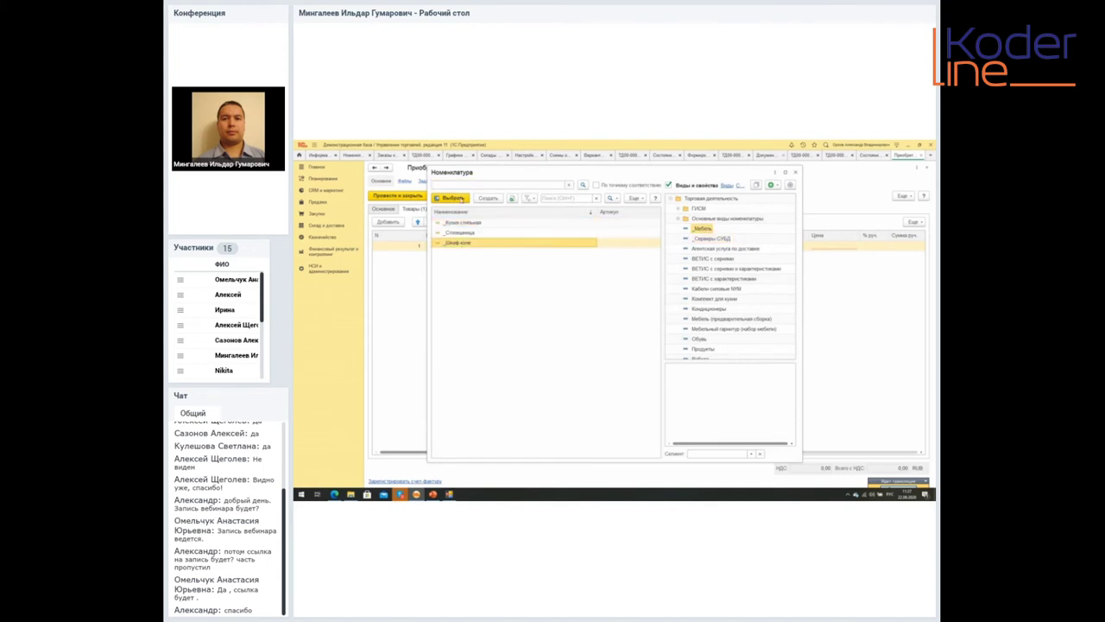
click(461, 199)
key(Tab)
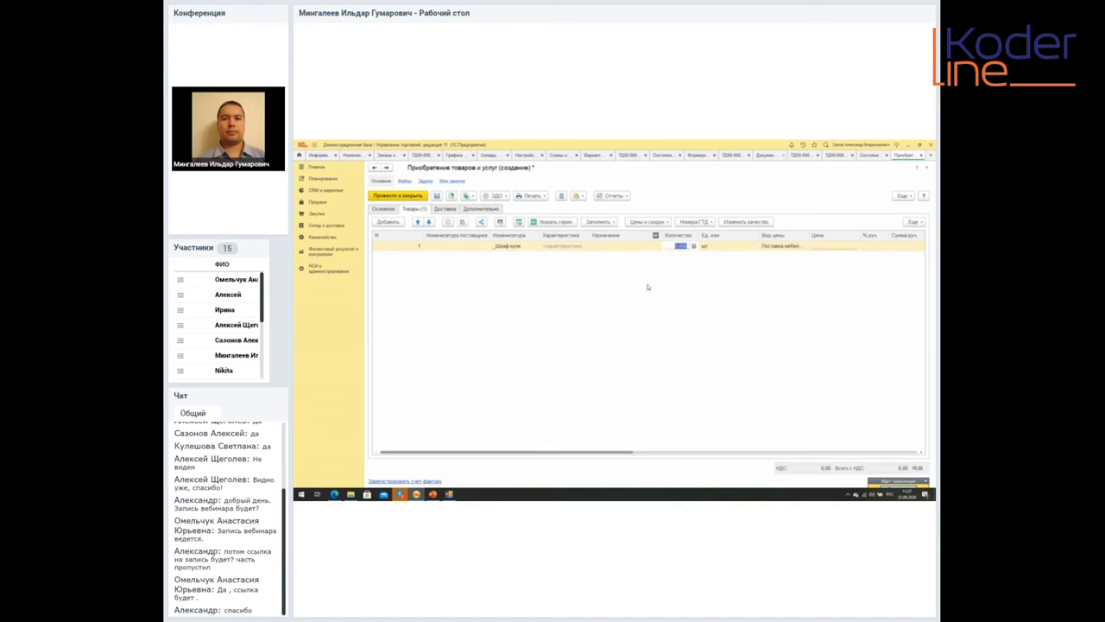
Step: Set the _Шкаф-купе line's quantity to 12 and its price to 10 000
text(5)
key(Tab)
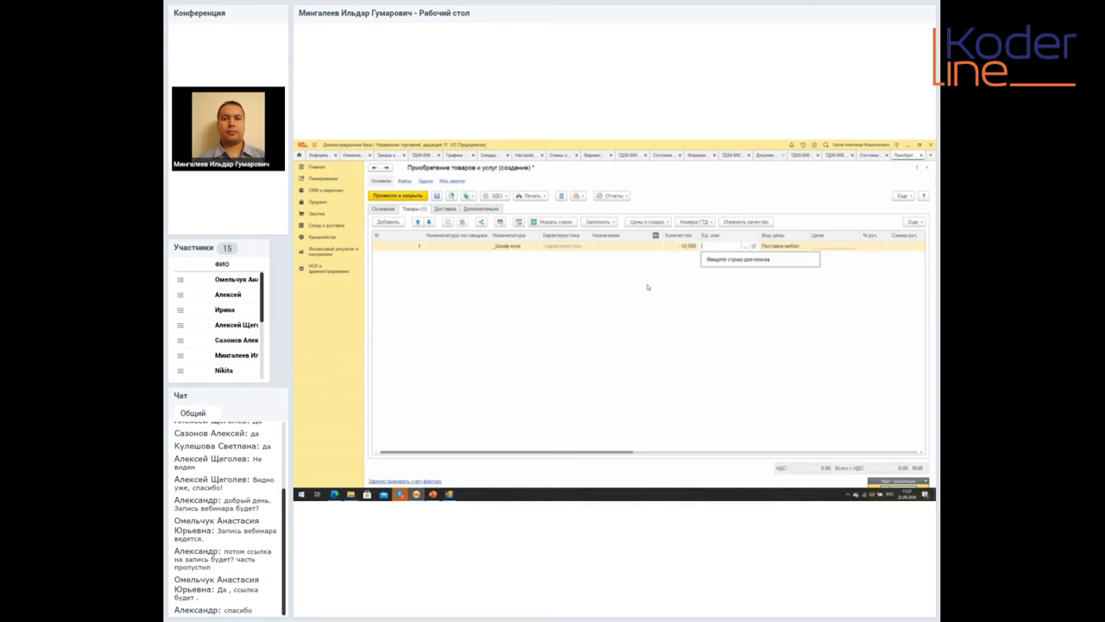
click(816, 247)
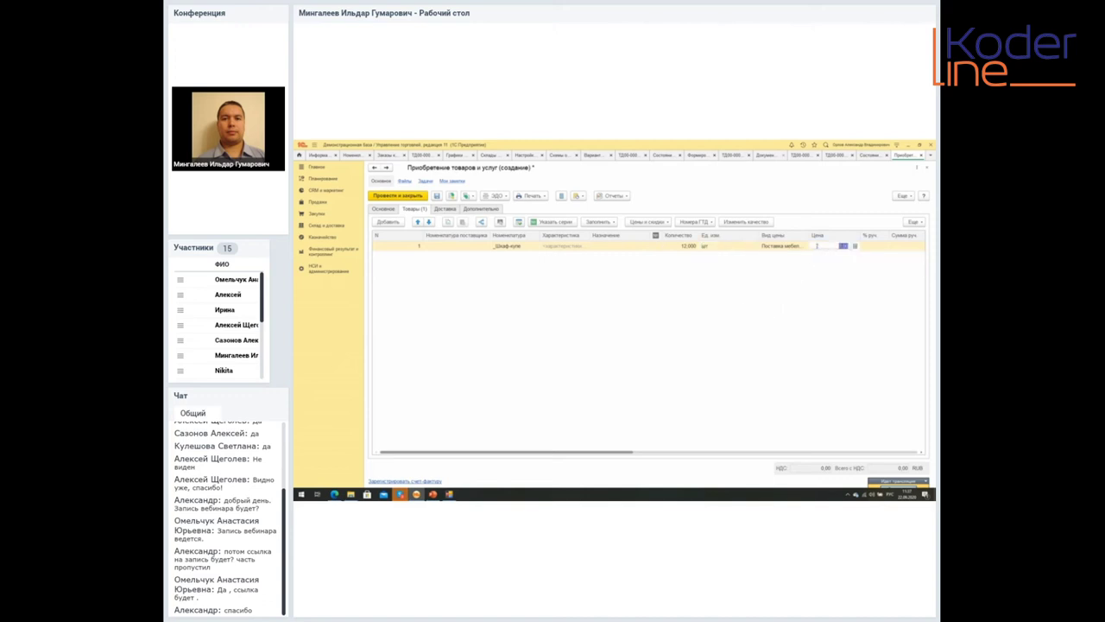
text(1500)
click(810, 269)
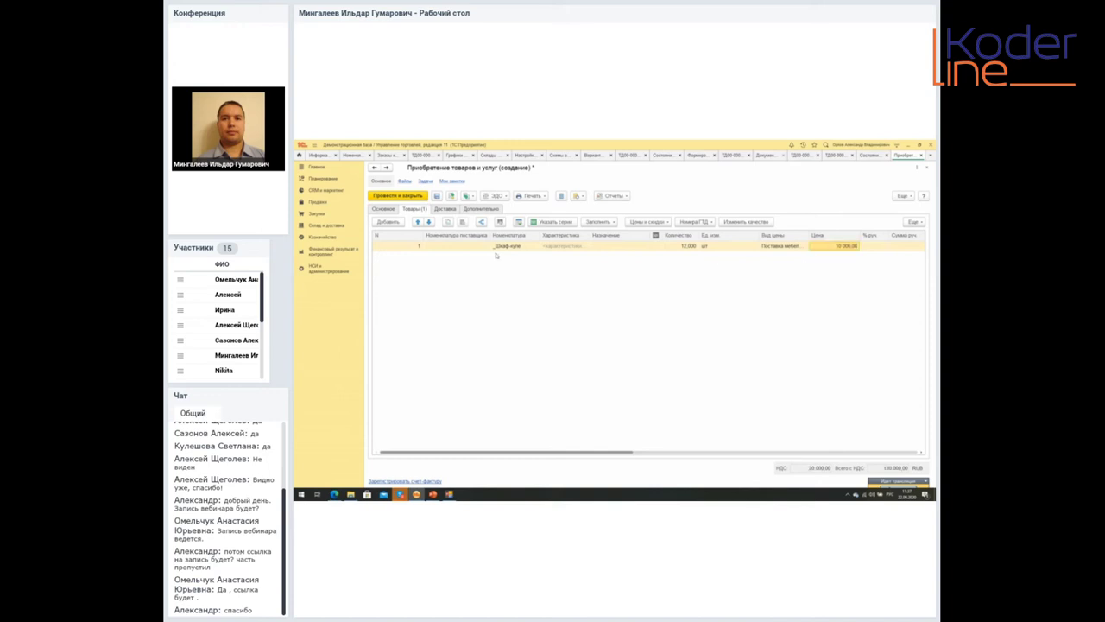
Step: Add a second goods line for _Столешница from the _Мебель item kind with a quantity of 4
click(390, 222)
click(525, 256)
click(518, 303)
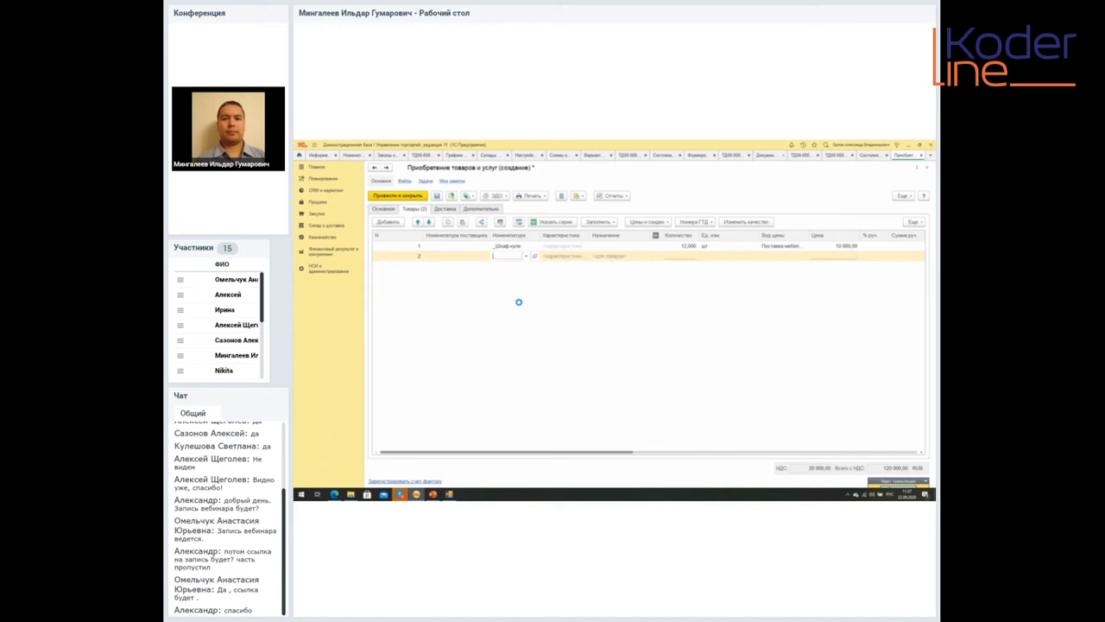
key(Down)
key(Return)
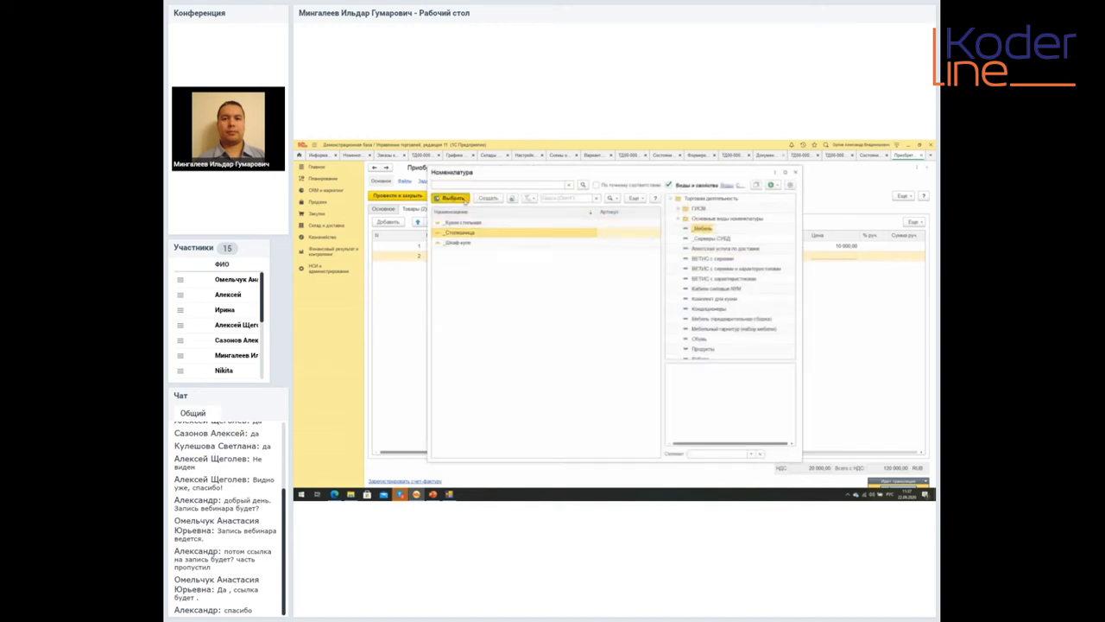
key(Return)
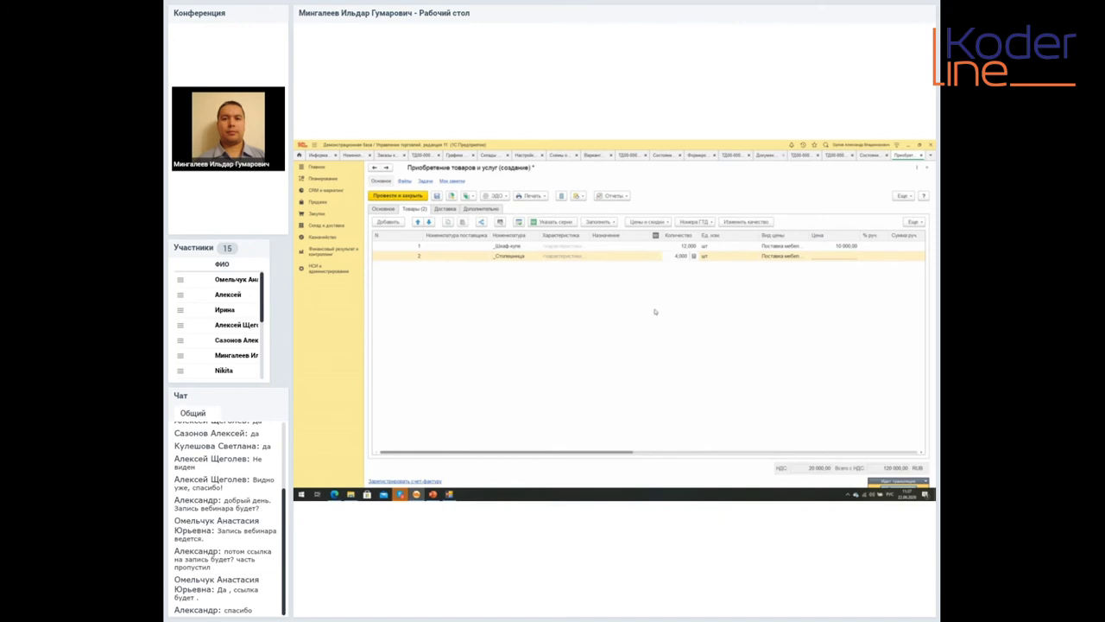
Step: Enter the price of the _Столешница line, check the additional details, and post and close the purchase document
key(Return)
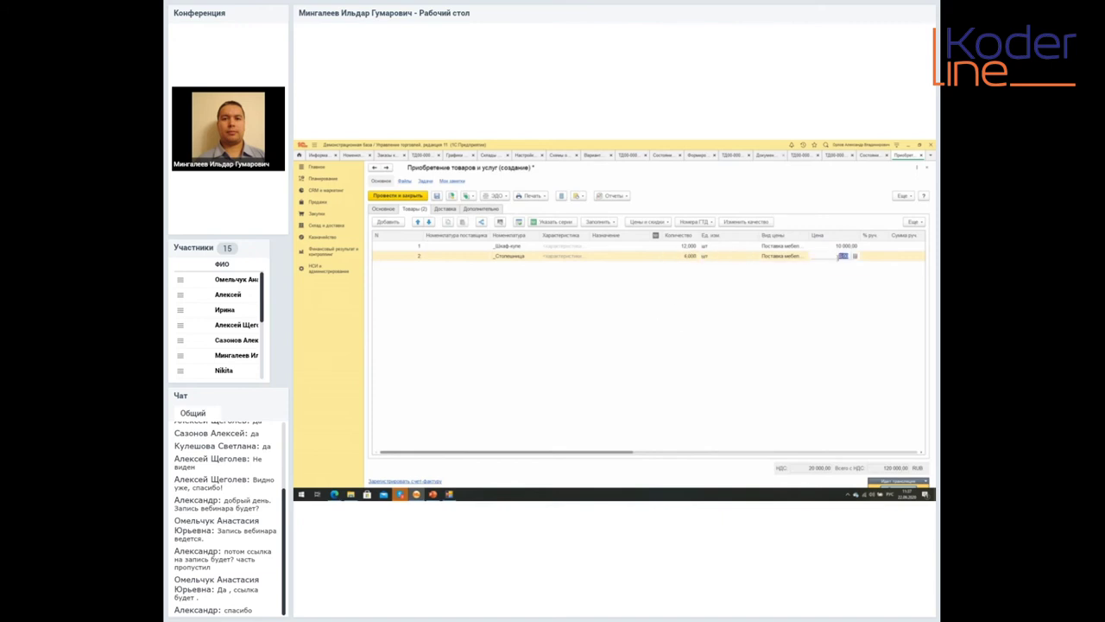
text(500)
key(Return)
click(470, 209)
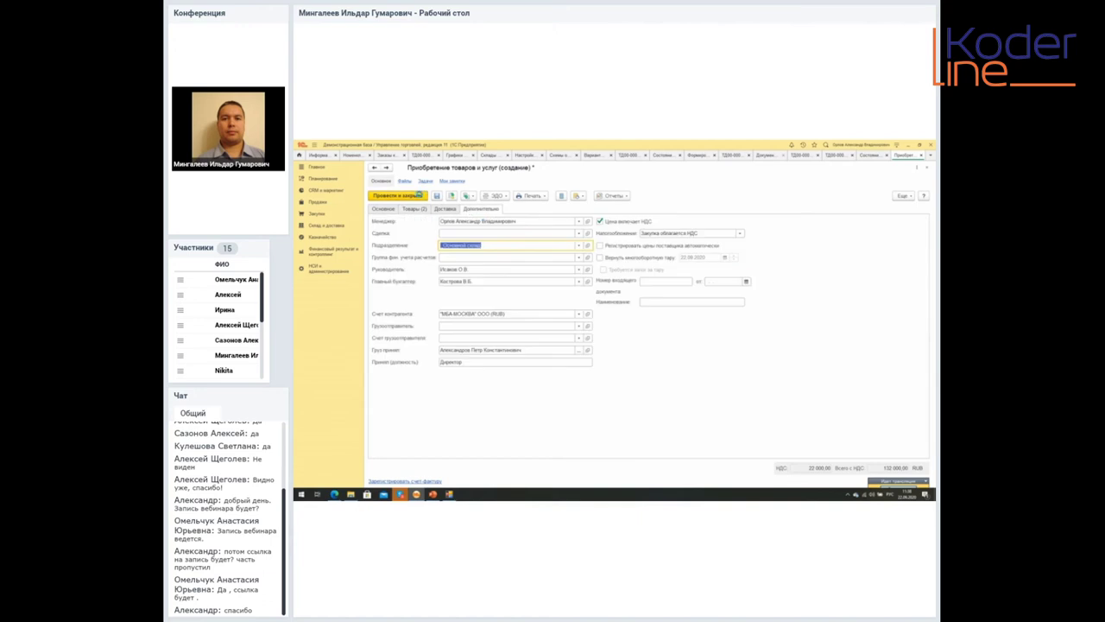
click(419, 195)
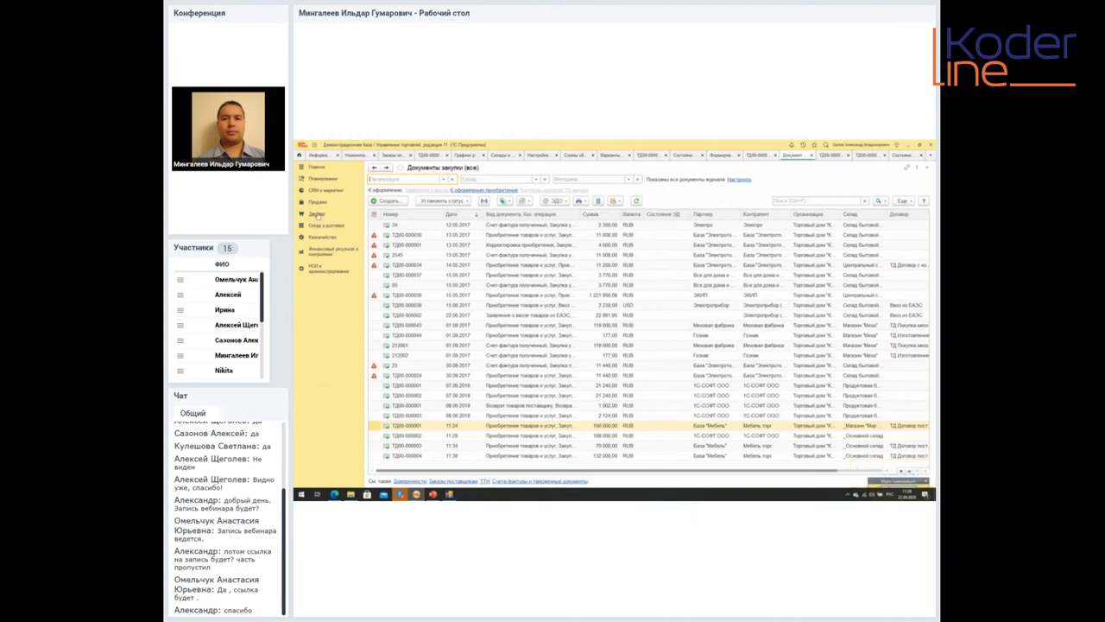
Step: Open the assembly order of 22.09.2020 for the warehouse _Основной склад from the Заказы на сборку (разборку) list in Склад и доставка
click(324, 225)
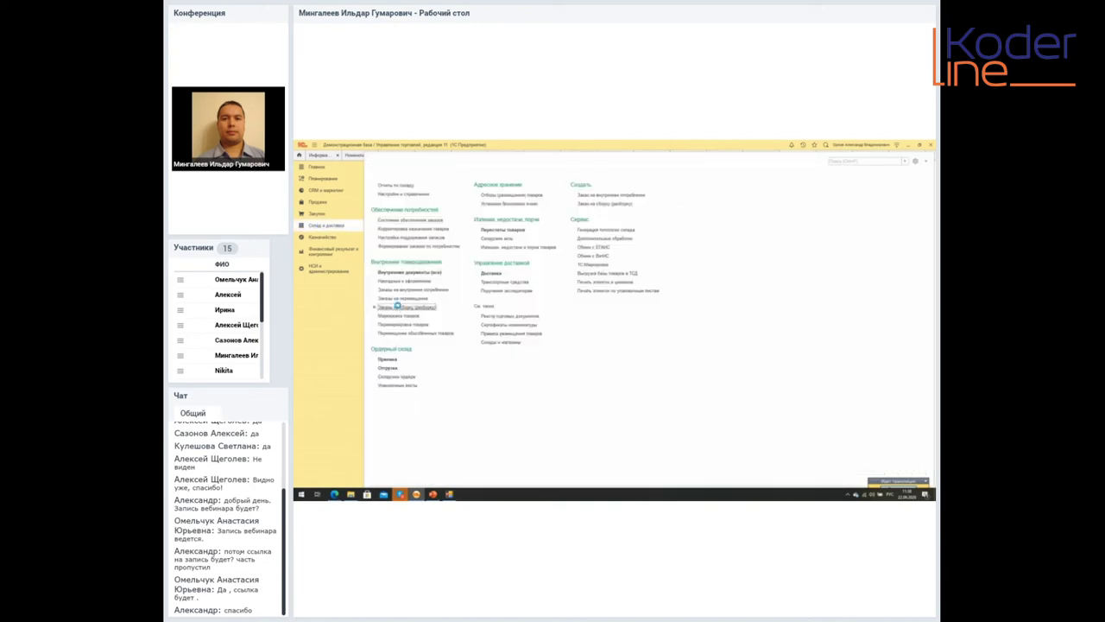
click(398, 307)
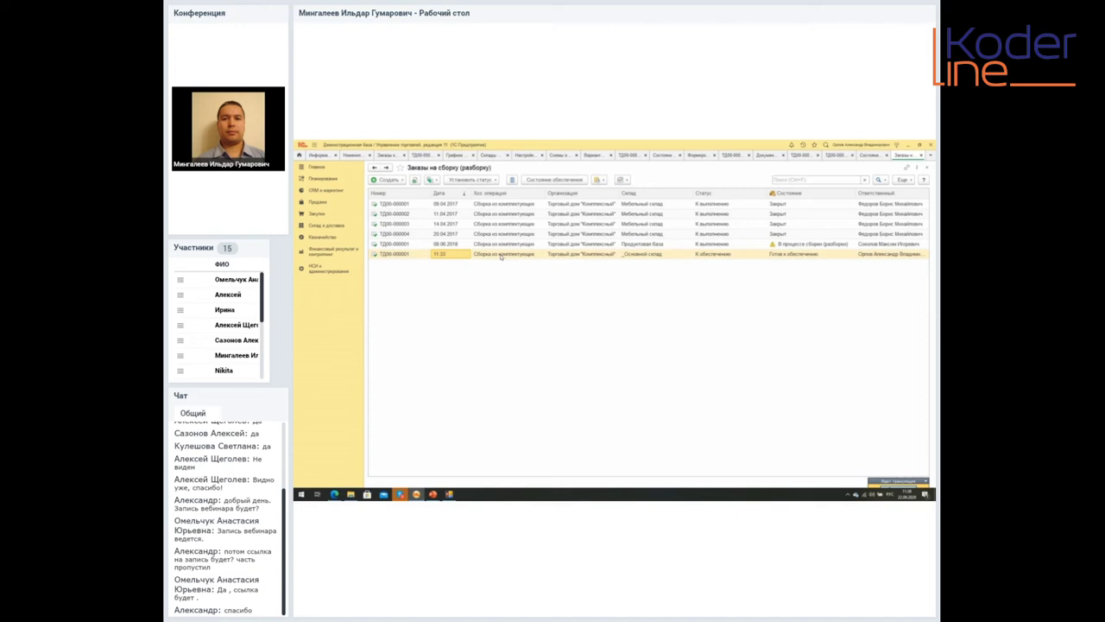
click(327, 224)
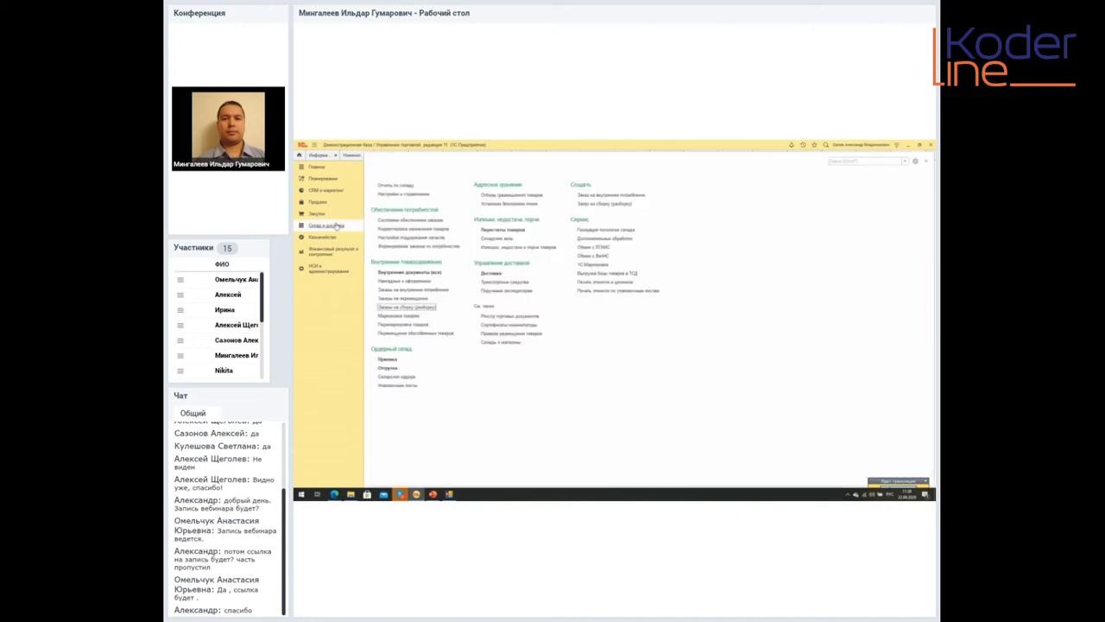
click(415, 309)
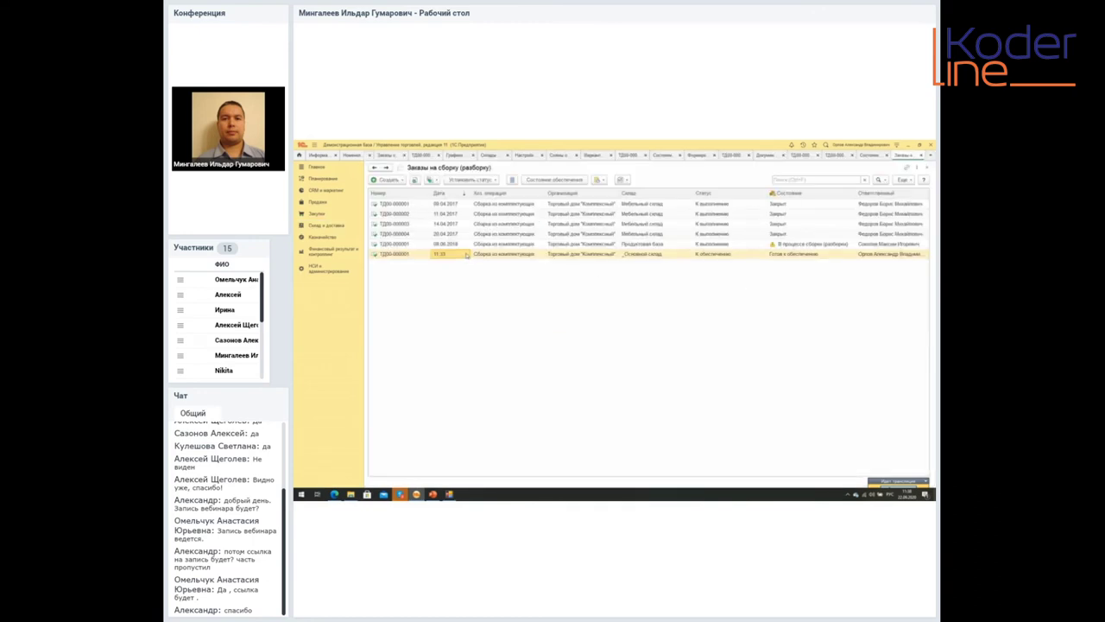
double_click(466, 254)
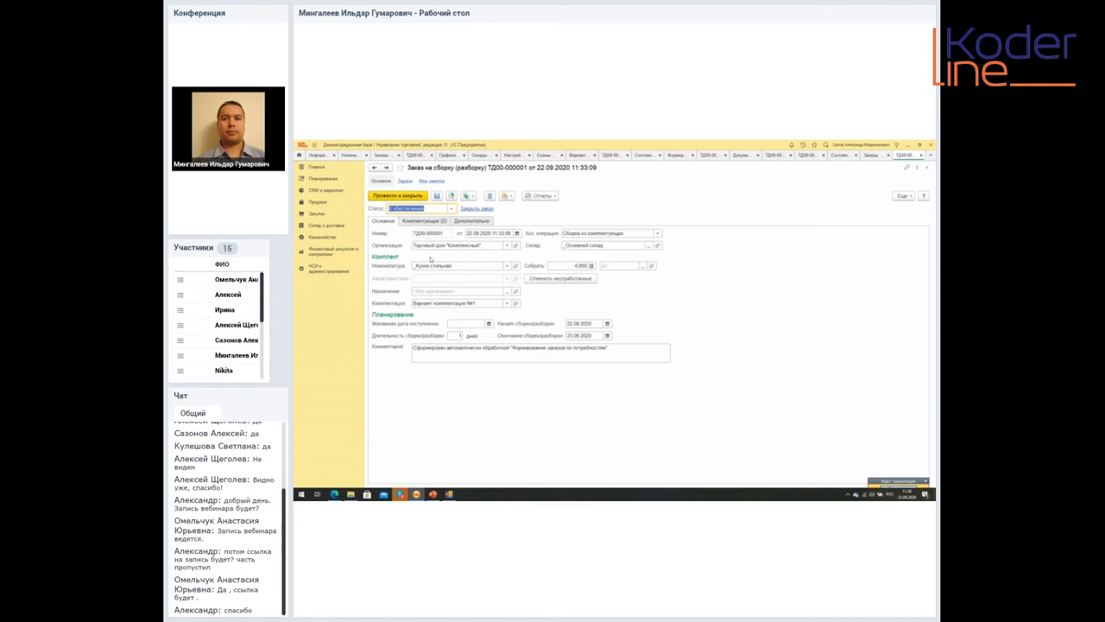
Step: Refill the supply of both component lines with Заполнить обеспечение, using the options Отгрузить and К обеспечению
click(431, 224)
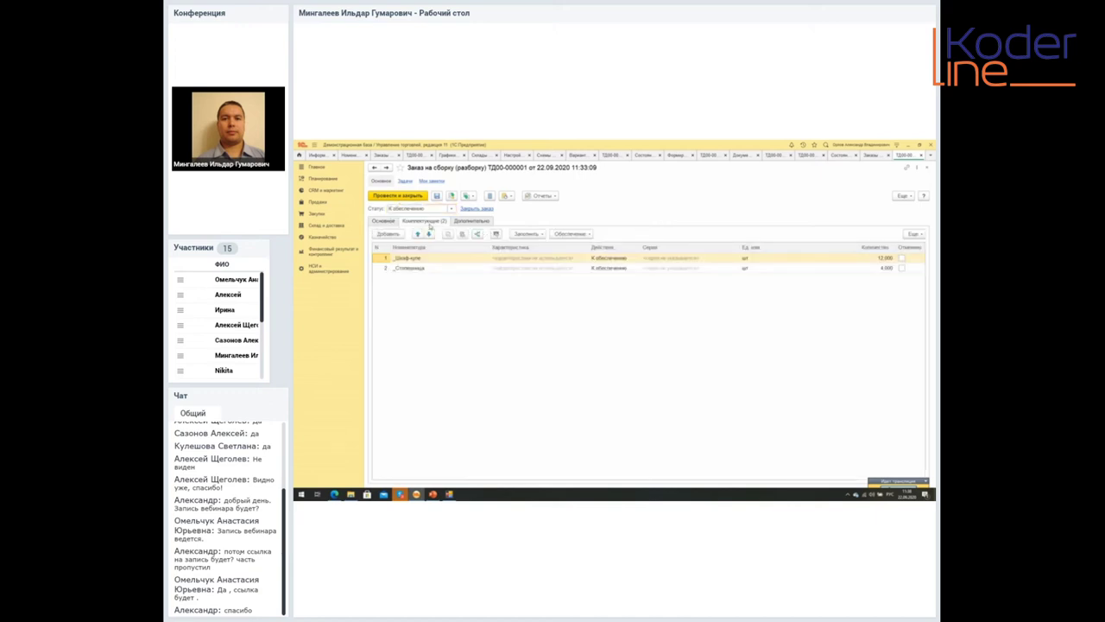
click(611, 259)
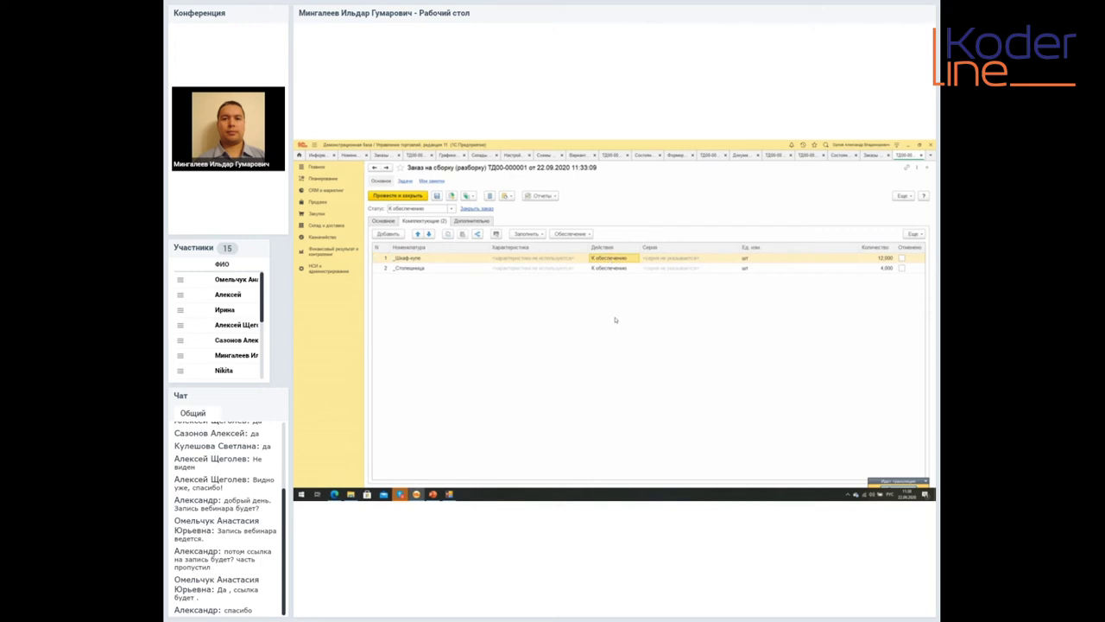
key(shift+Down)
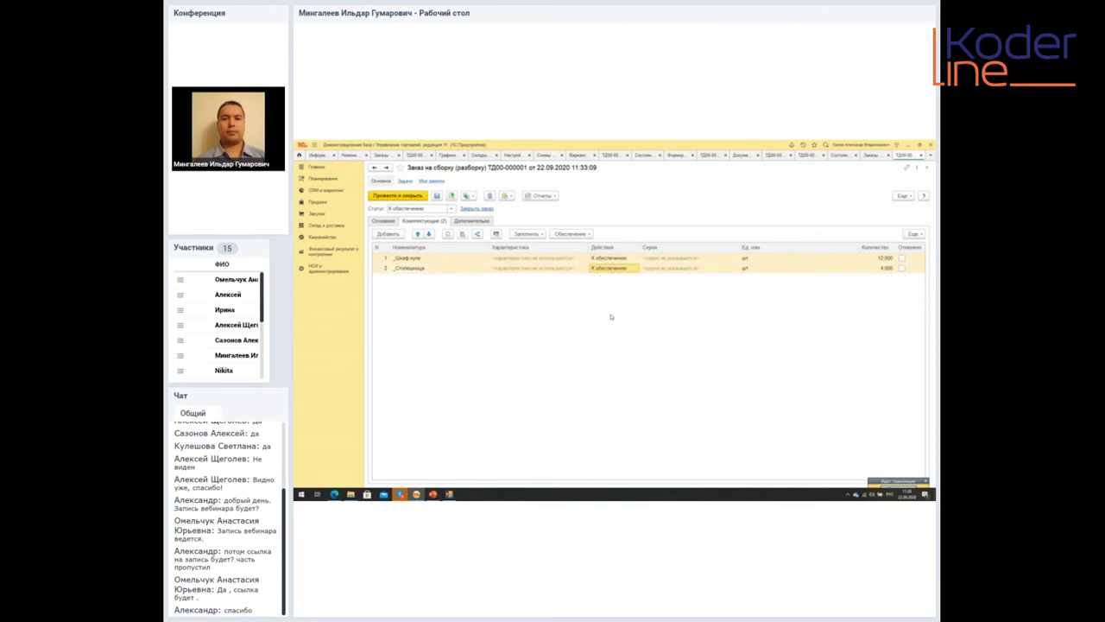
click(587, 234)
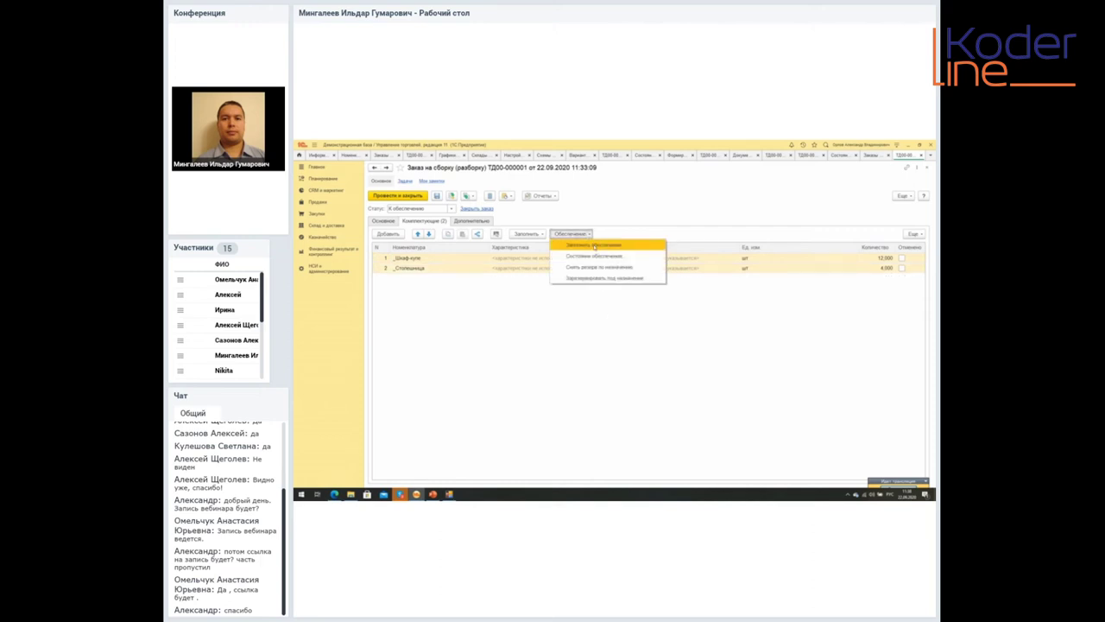
click(572, 245)
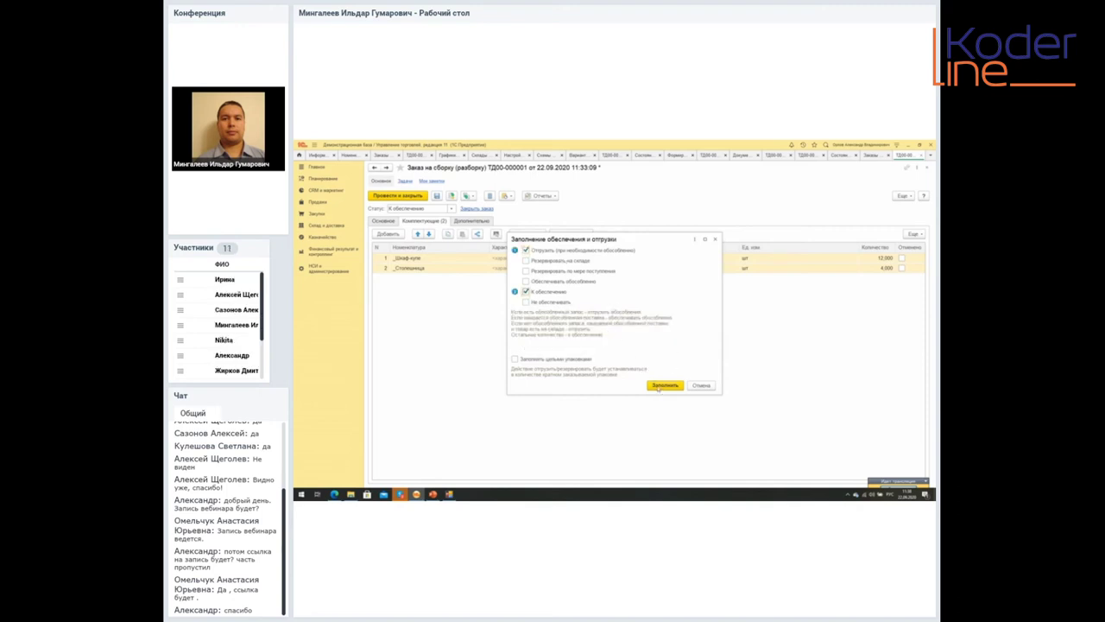
click(663, 385)
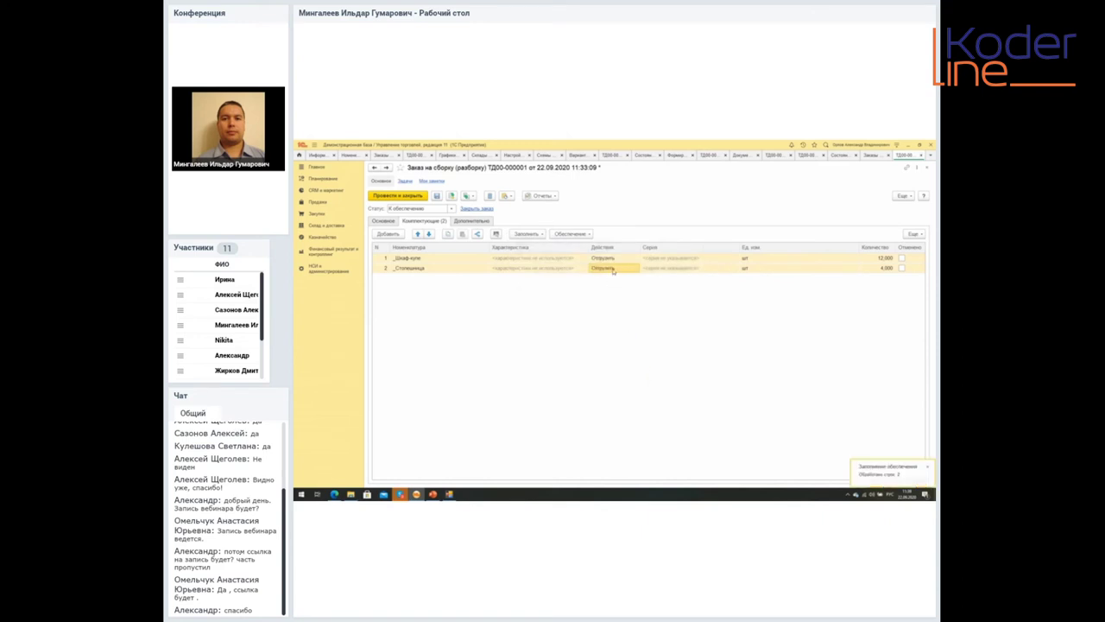
click(619, 259)
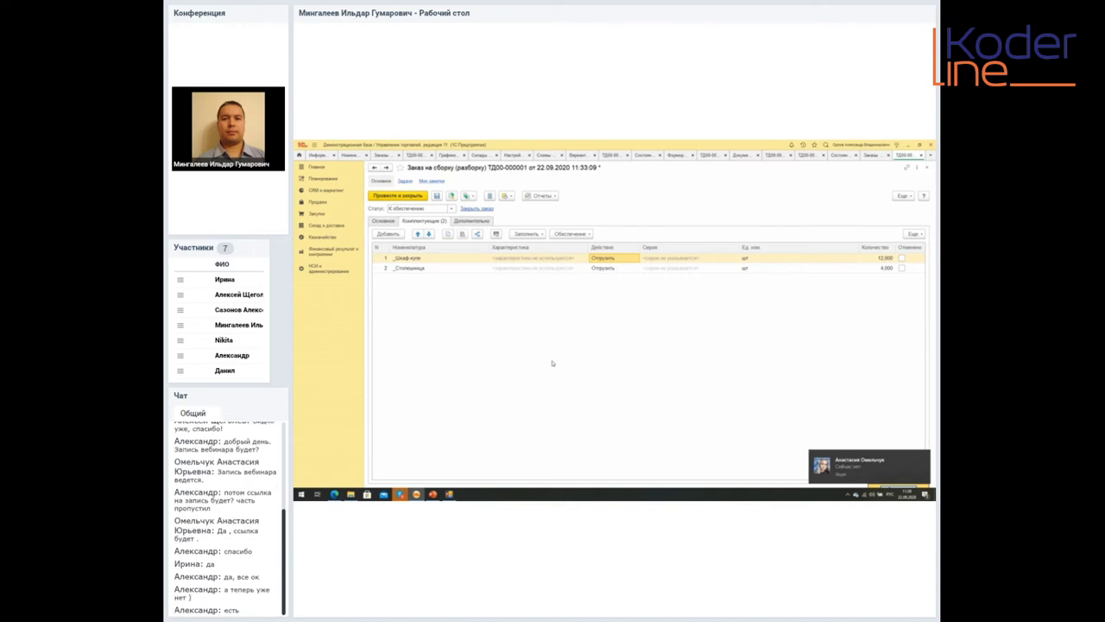
Step: Switch to the Mirapolis Virtual Room in the browser and toggle the microphone
click(335, 495)
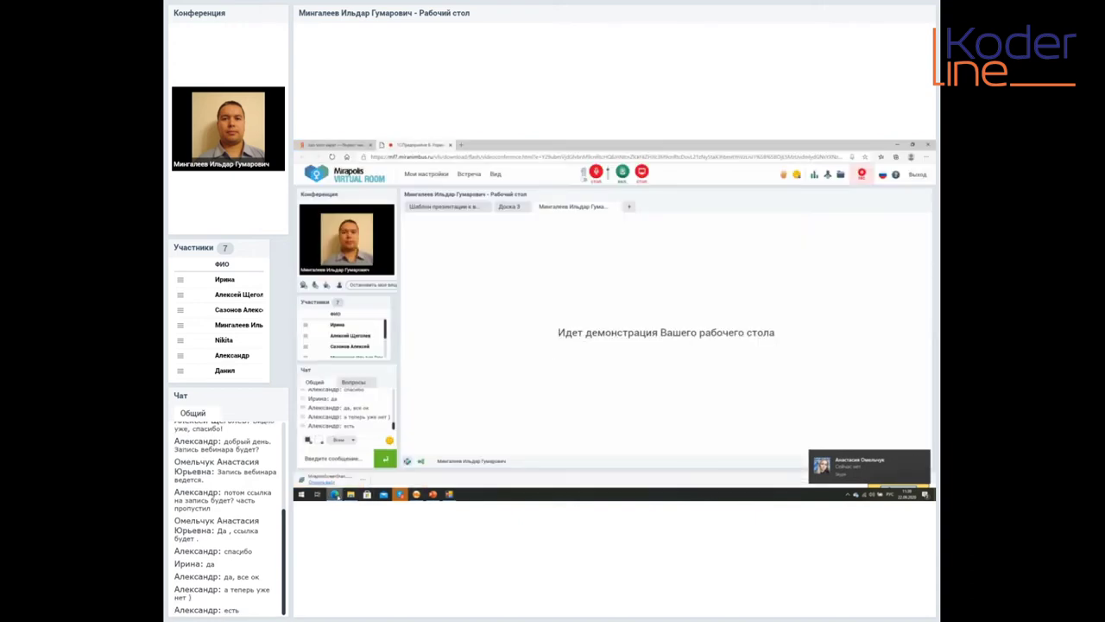
click(595, 172)
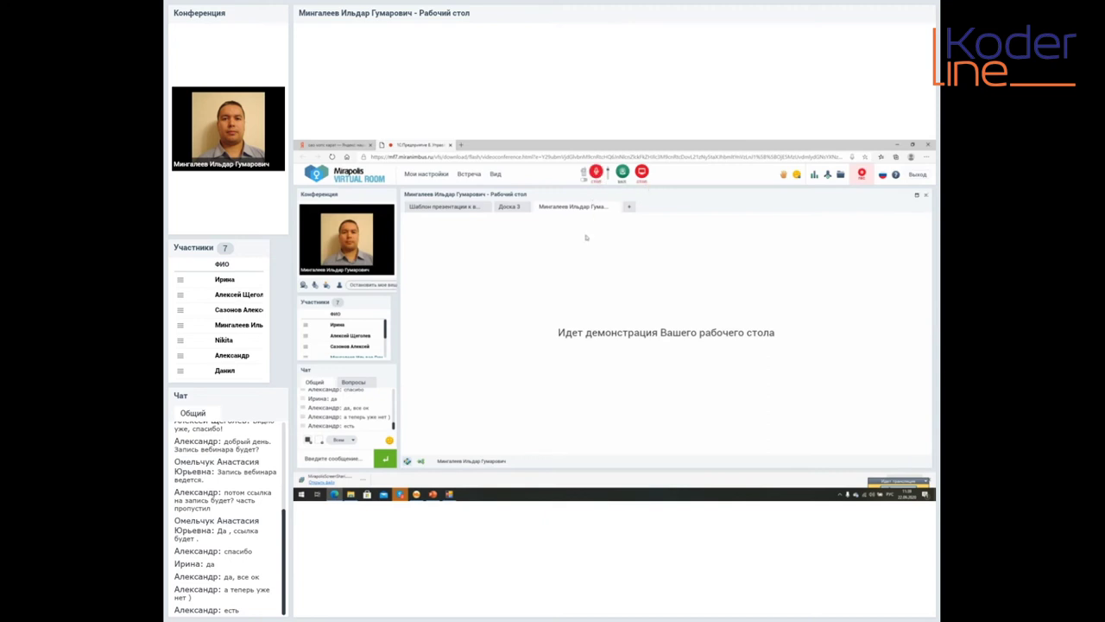
Step: Return to 1C, postpone the online support credentials, and post the assembly order with the status К выполнению
click(416, 494)
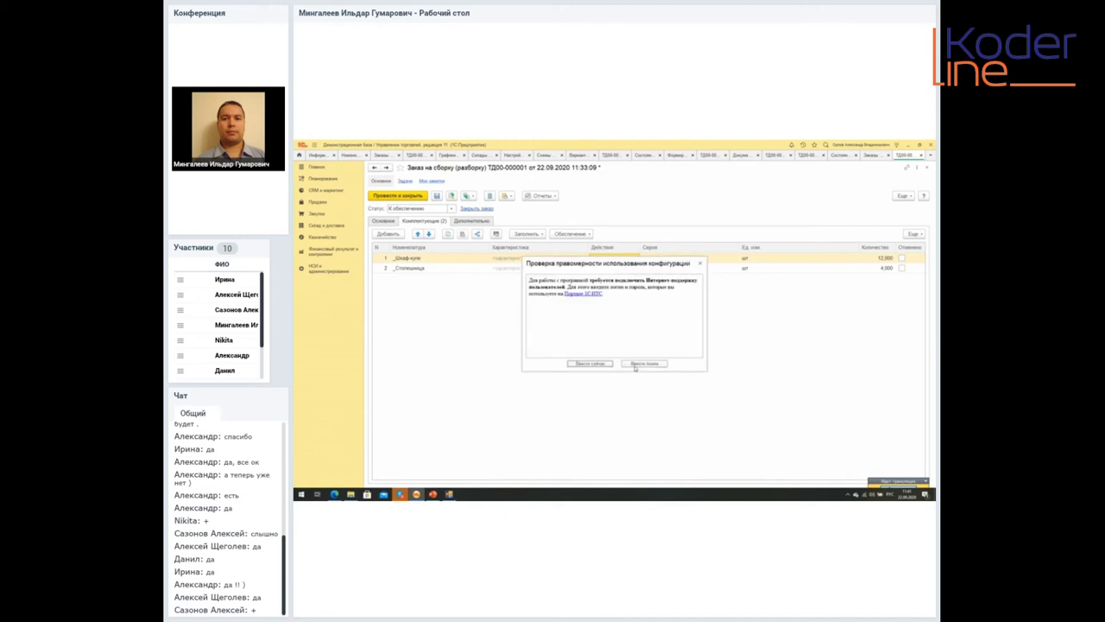
click(635, 367)
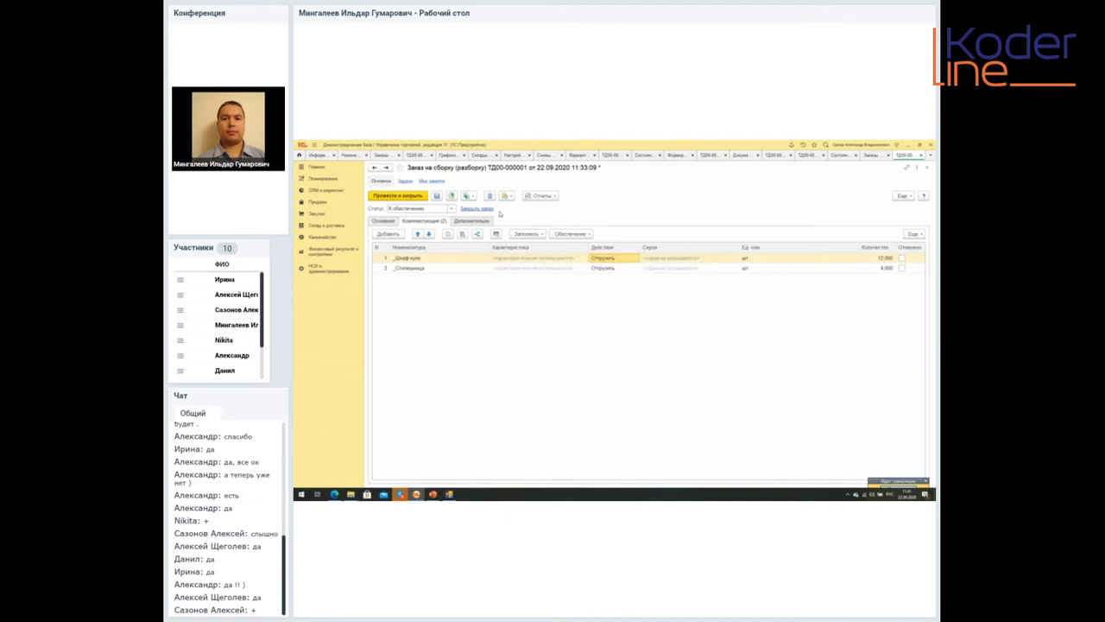
click(451, 208)
click(453, 232)
click(450, 196)
Step: Create a Сборка (разборка) товаров document from the assembly order, set its status to Собрано (разобрано), and post and close it
click(466, 196)
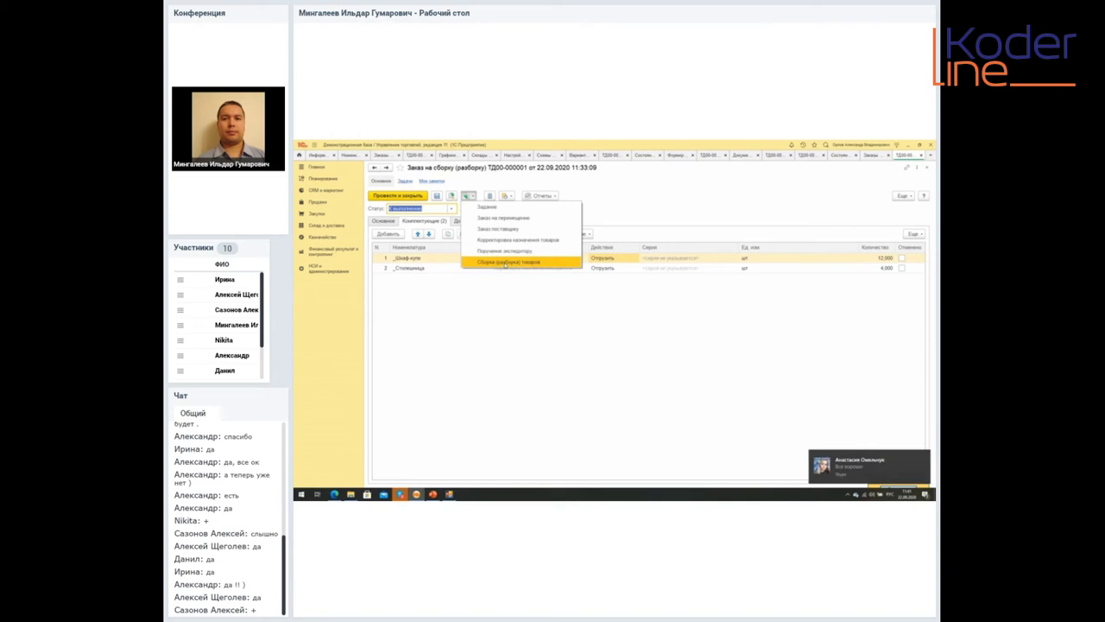
click(505, 263)
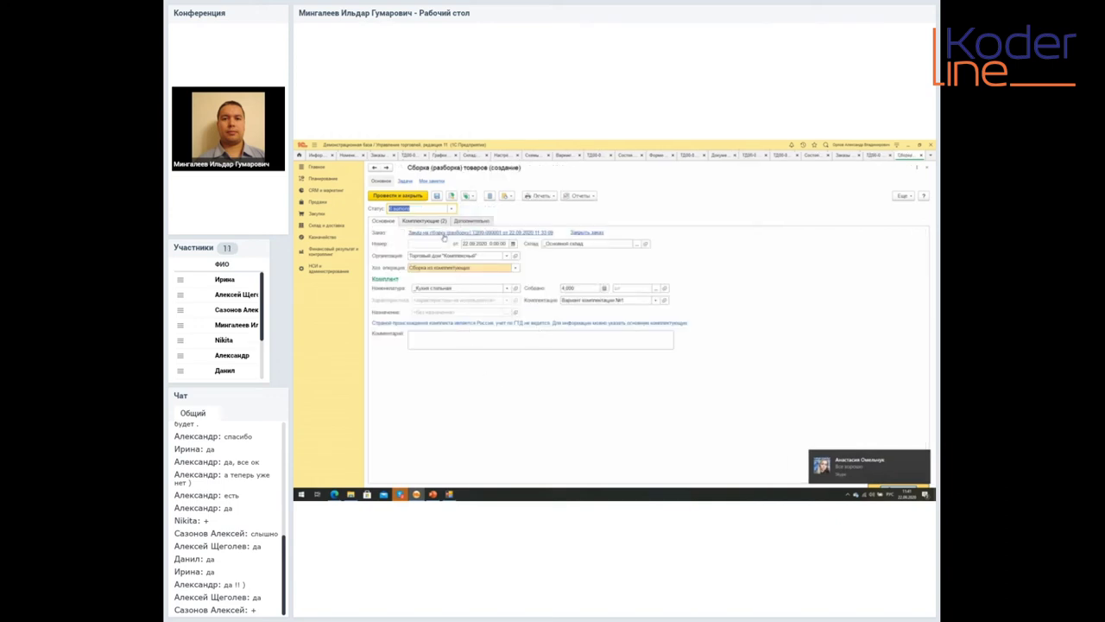
click(443, 222)
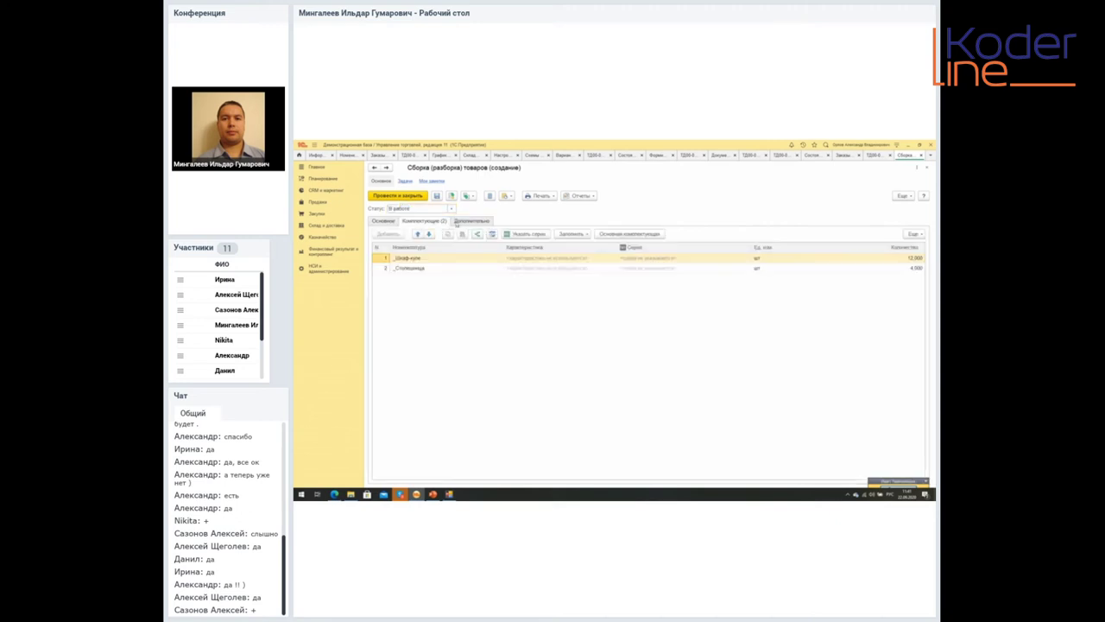
click(382, 221)
click(451, 209)
click(442, 230)
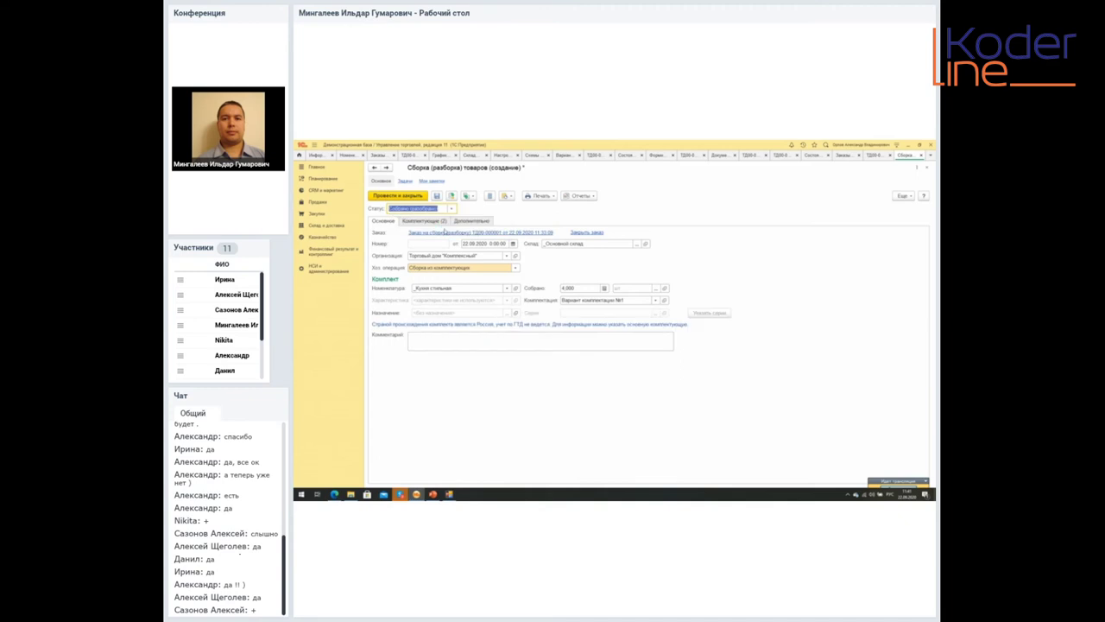
click(421, 196)
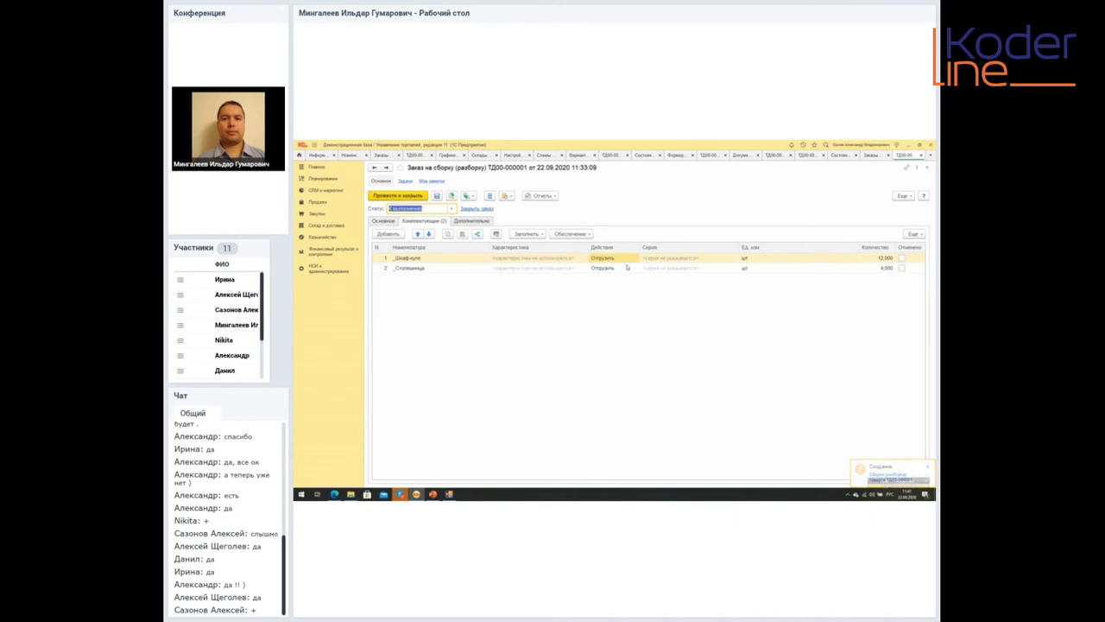
Step: Go to the open Заказ на перемещение and refill the supply of all three goods lines with Заполнить обеспечение
click(742, 157)
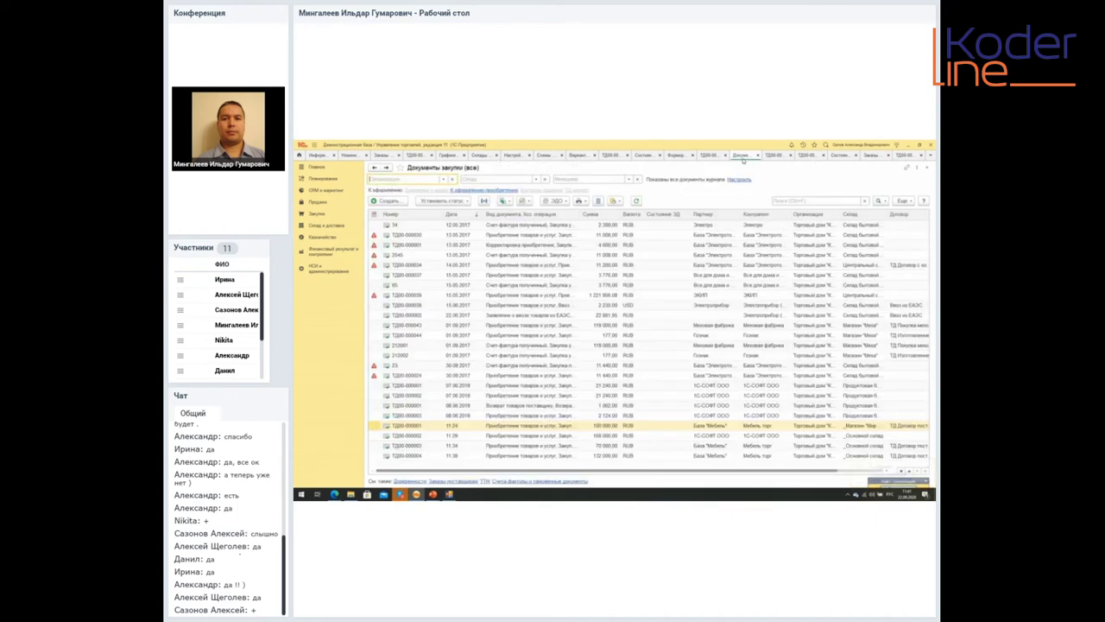
click(777, 158)
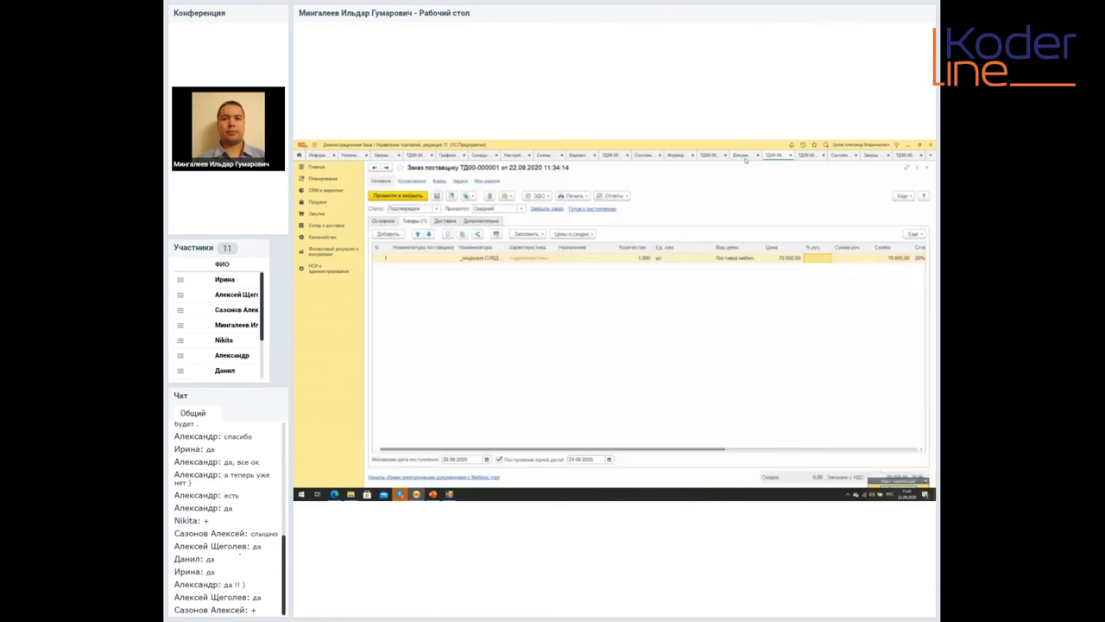
click(713, 158)
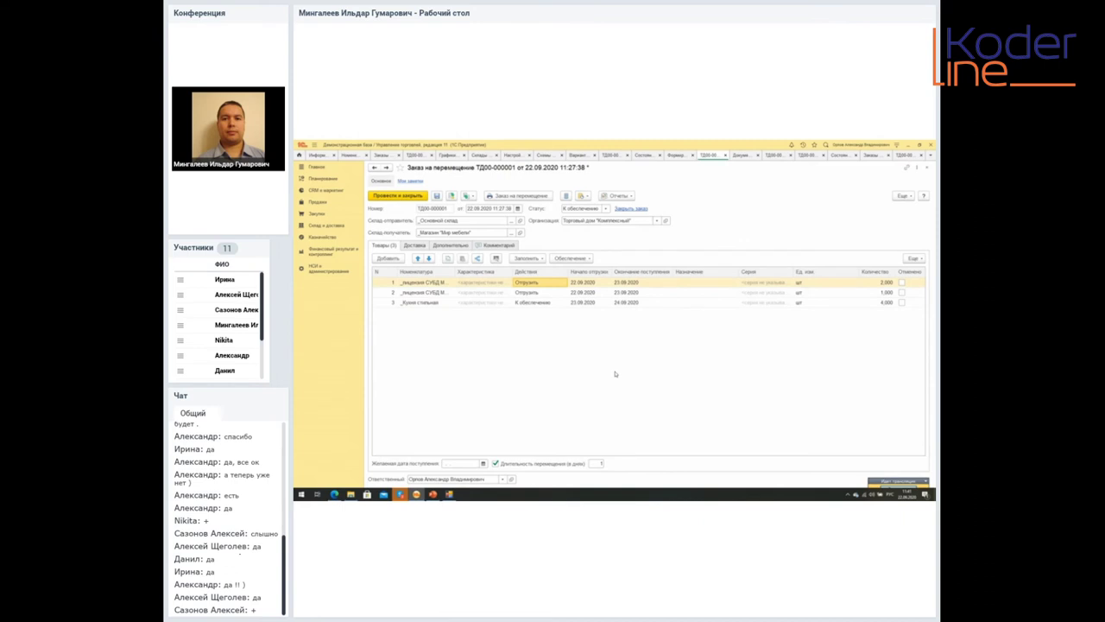
key(shift+Down)
key(shift+Down)
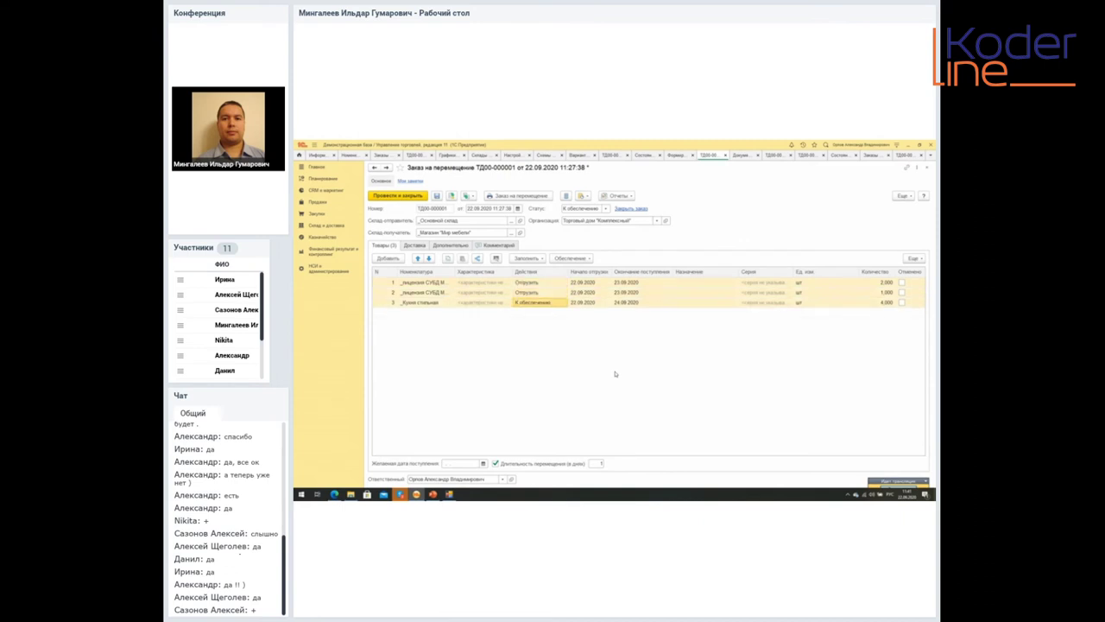
click(582, 258)
click(586, 267)
click(665, 385)
Step: Generate Состояние обеспечения заказов for _Основной склад and examine the К обеспечению quantities and delivery dates of the transfer order lines
click(326, 225)
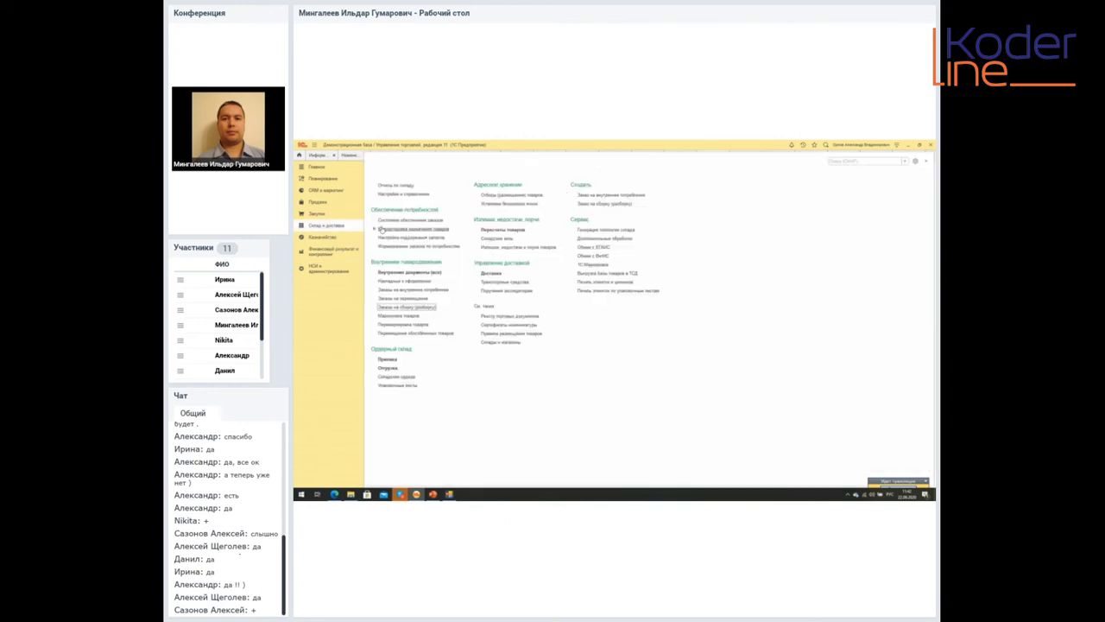
click(392, 222)
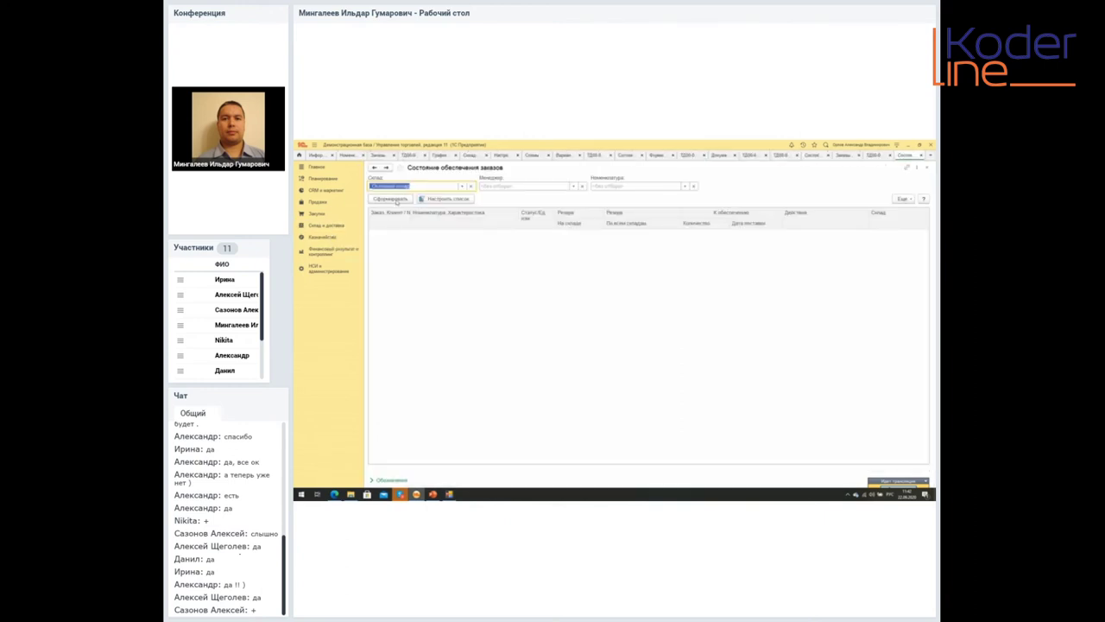
click(395, 199)
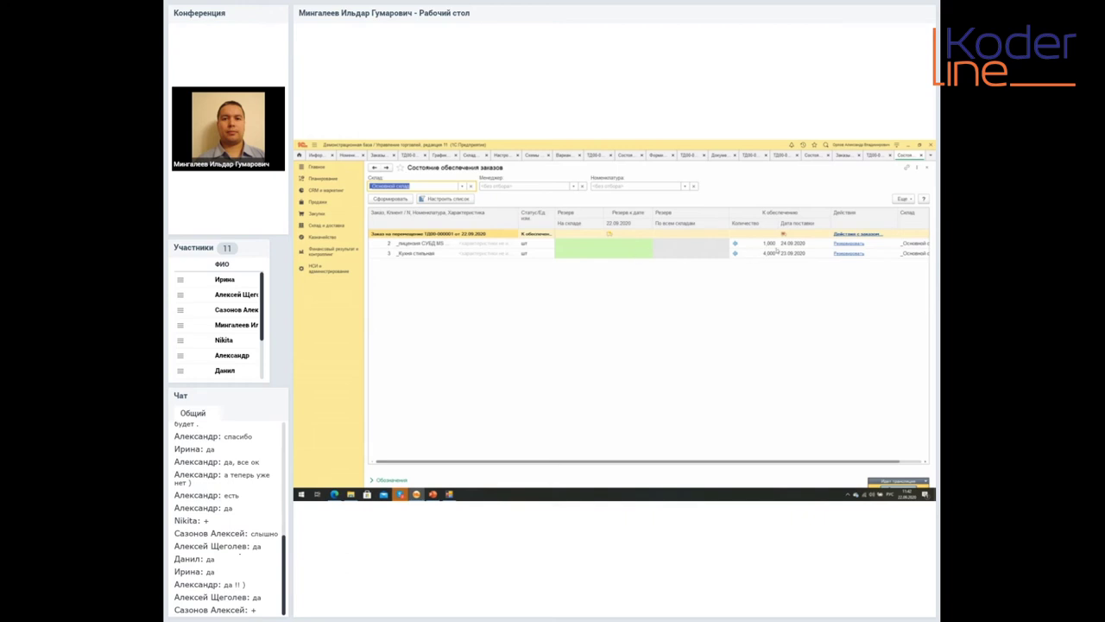
click(769, 244)
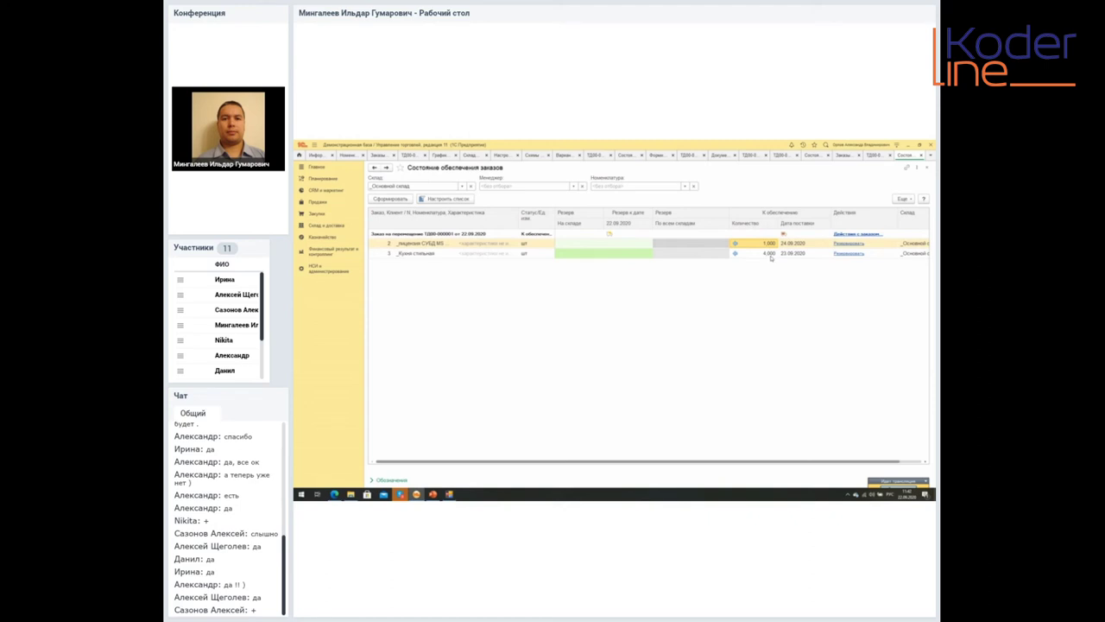
click(769, 253)
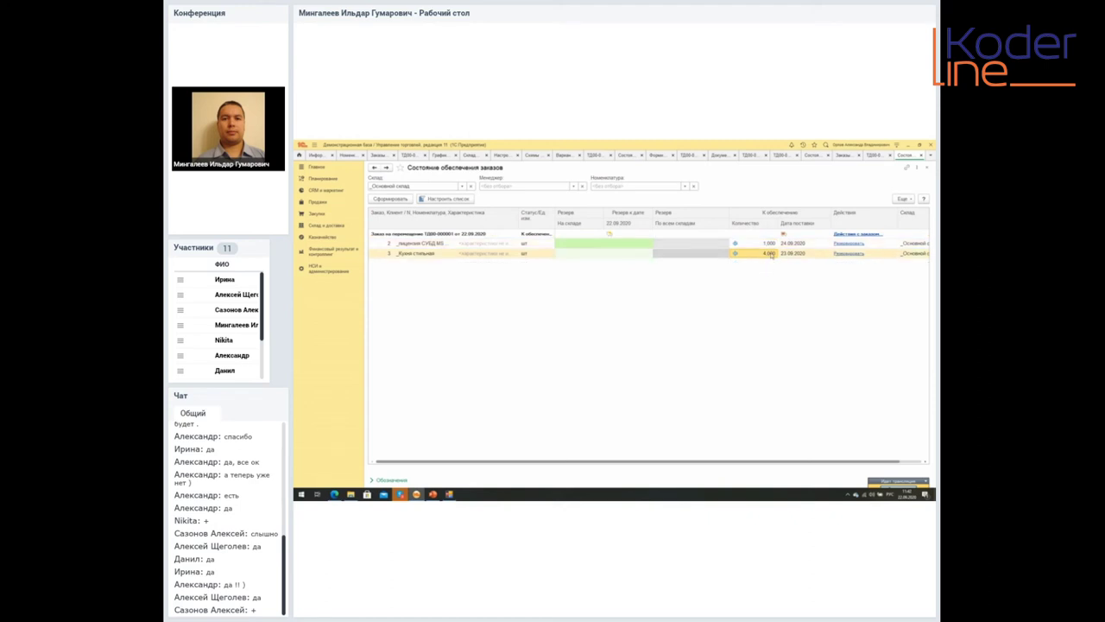
click(768, 245)
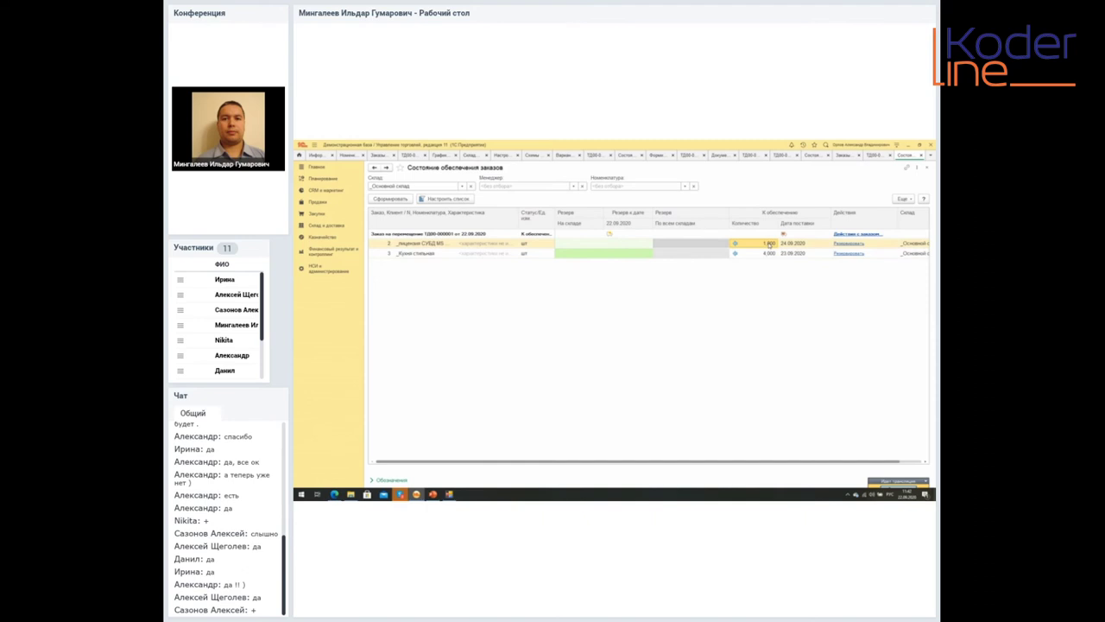
click(771, 255)
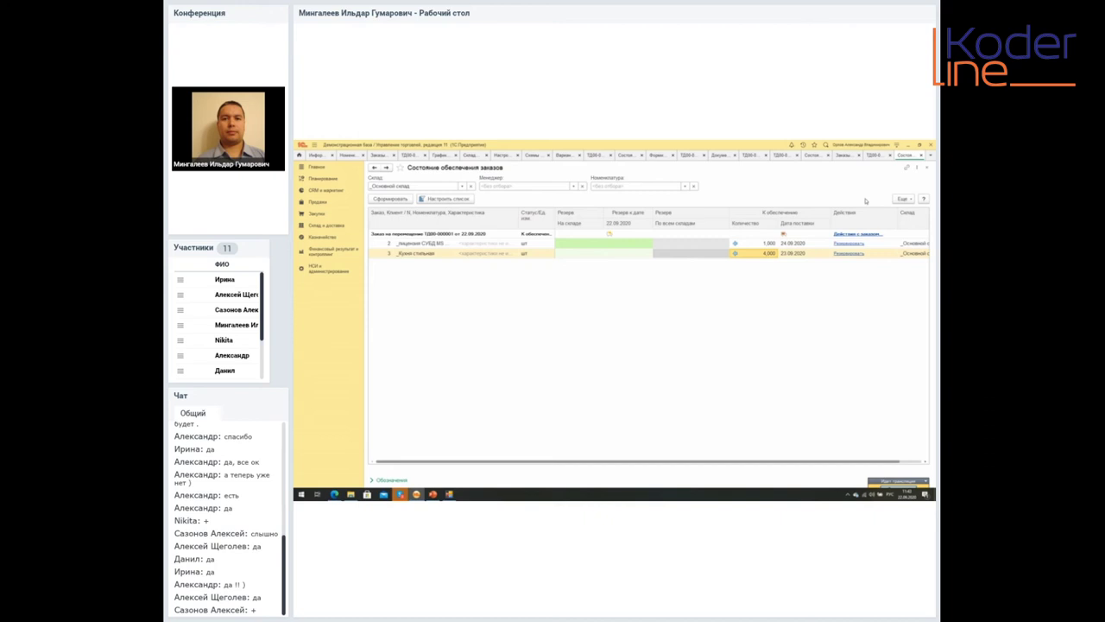
Step: Set the status of the transfer order of 22.09.2020 to К выполнению
click(691, 157)
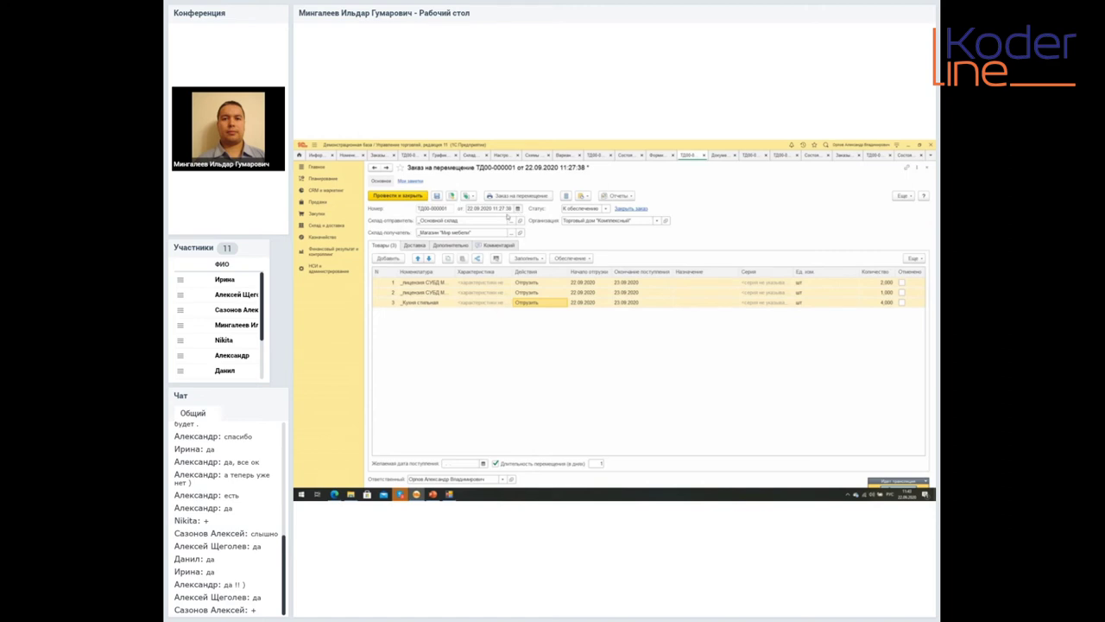
click(606, 211)
click(599, 231)
Step: Create a Перемещение товаров document from the transfer order, set its status to Принято, and post and close it
click(467, 196)
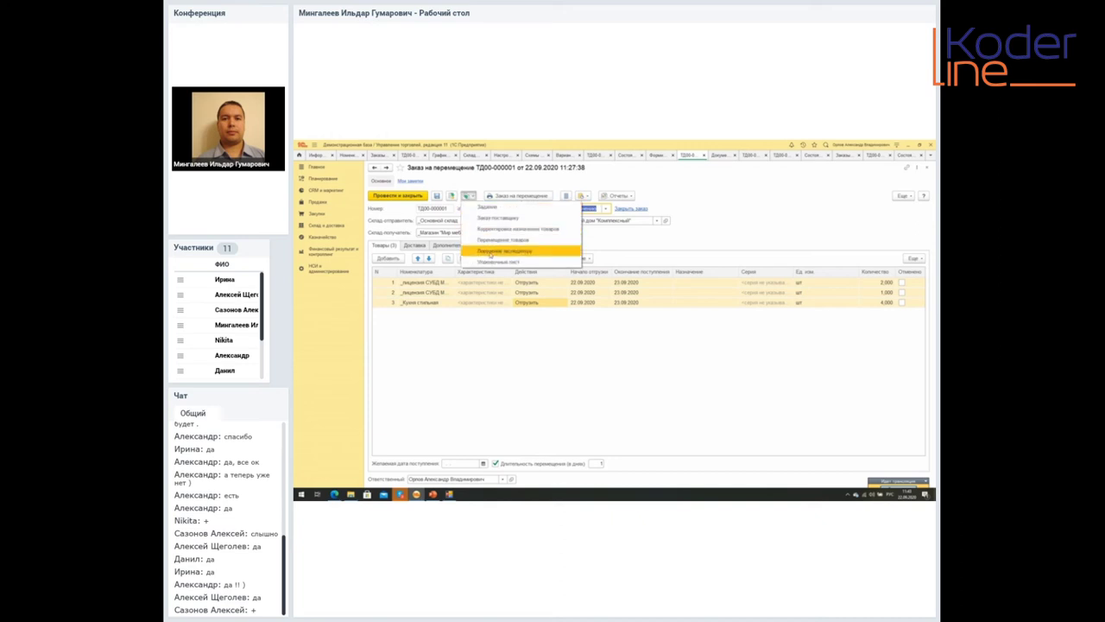
click(490, 245)
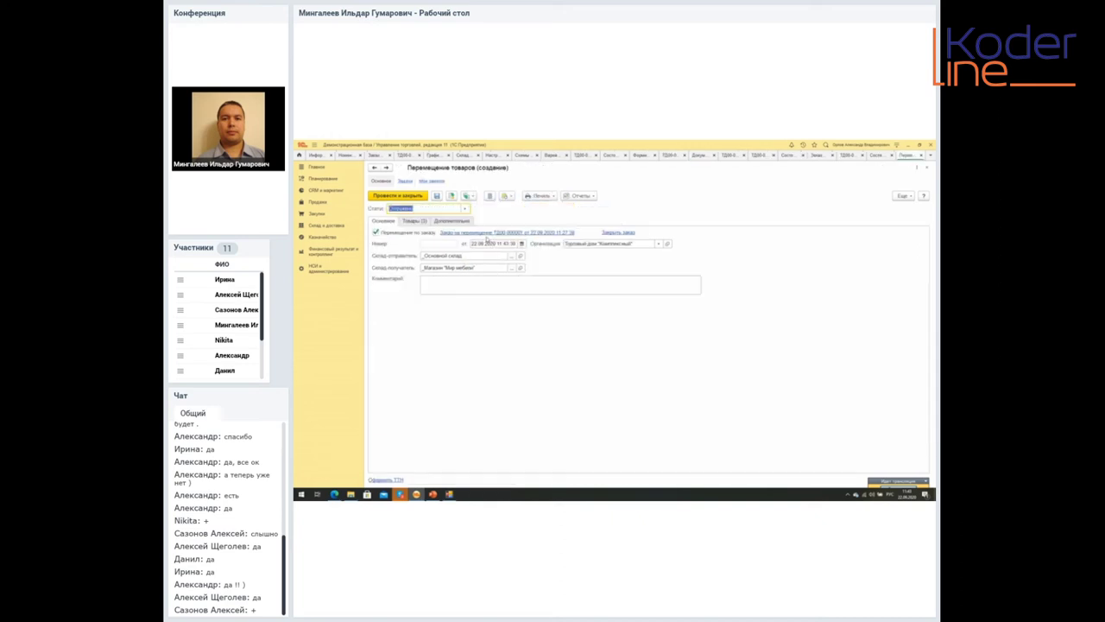
click(465, 208)
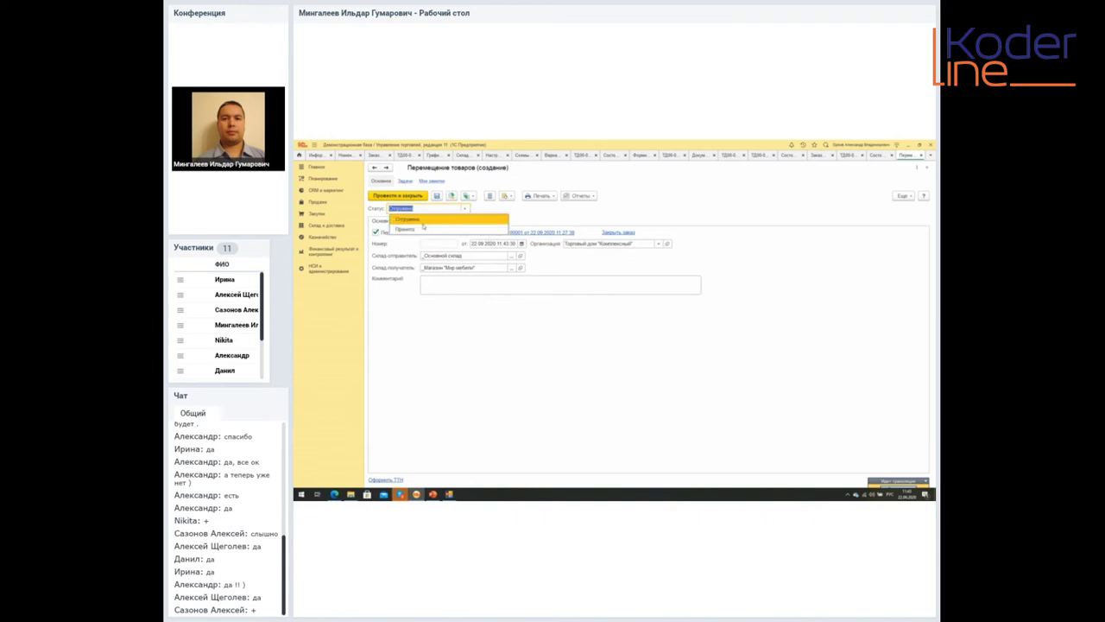
click(419, 229)
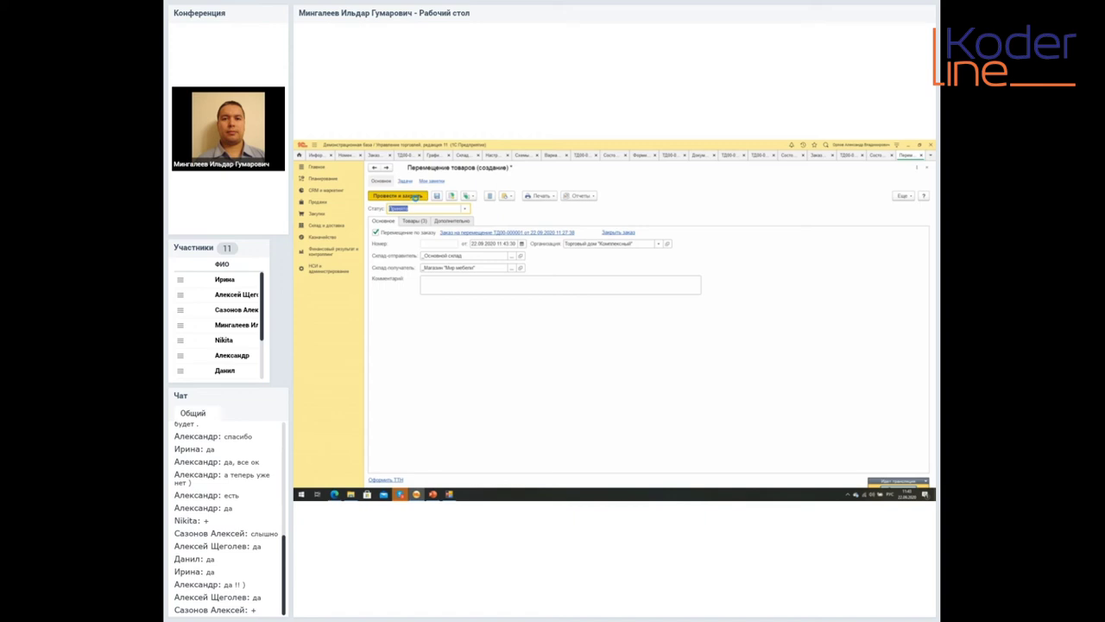
click(415, 197)
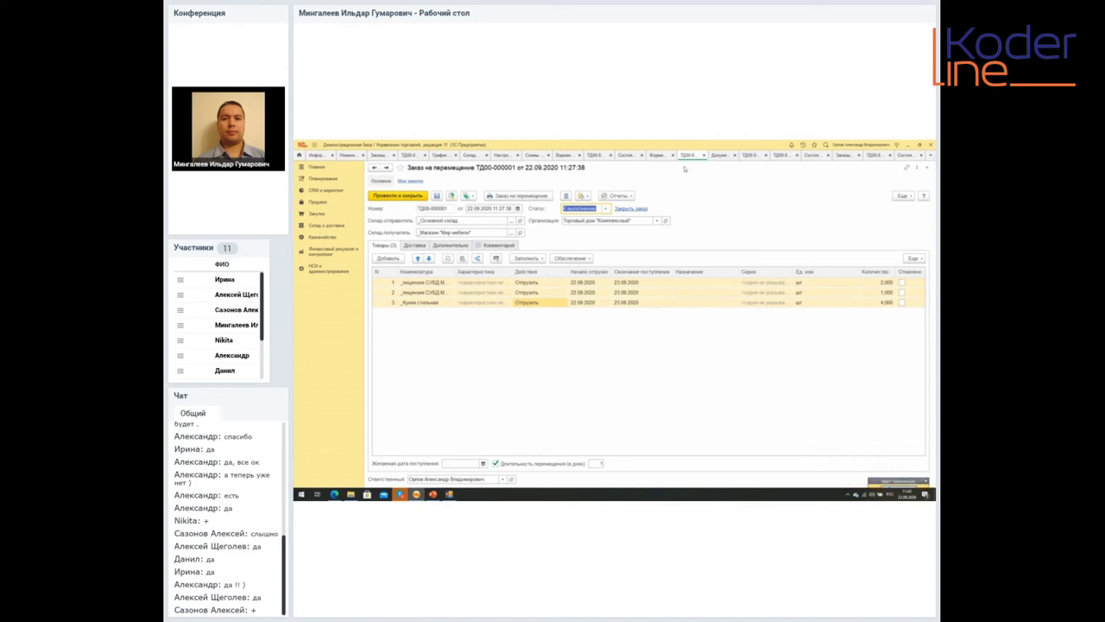
Step: Refill the supply of all three lines in the open Заказ клиента, using Отгрузить and К обеспечению, and post the order
click(657, 156)
click(597, 157)
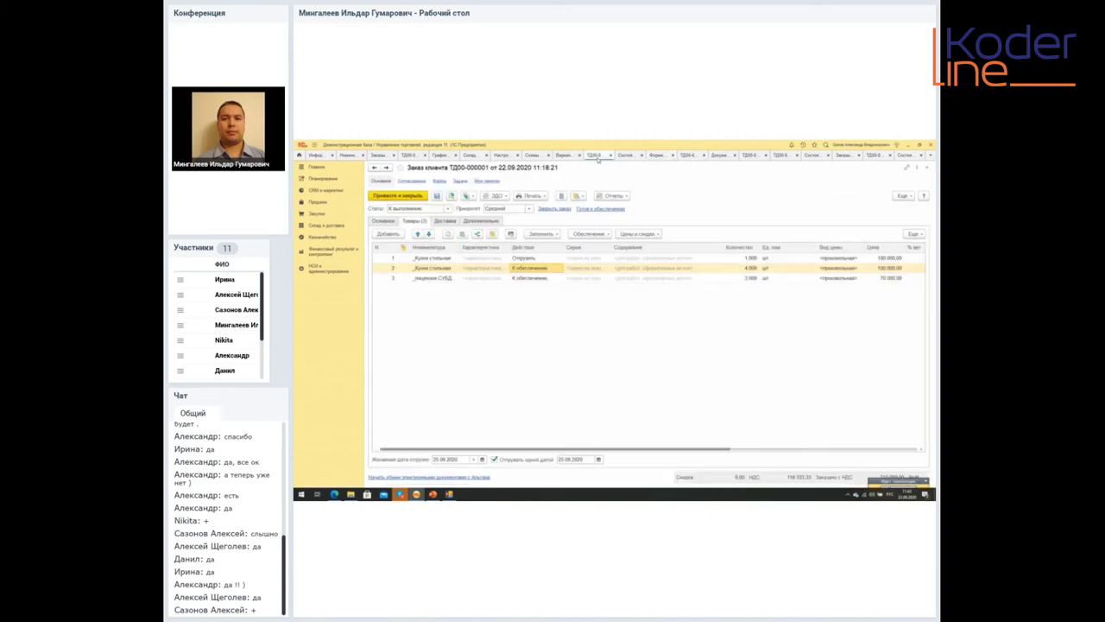
click(543, 261)
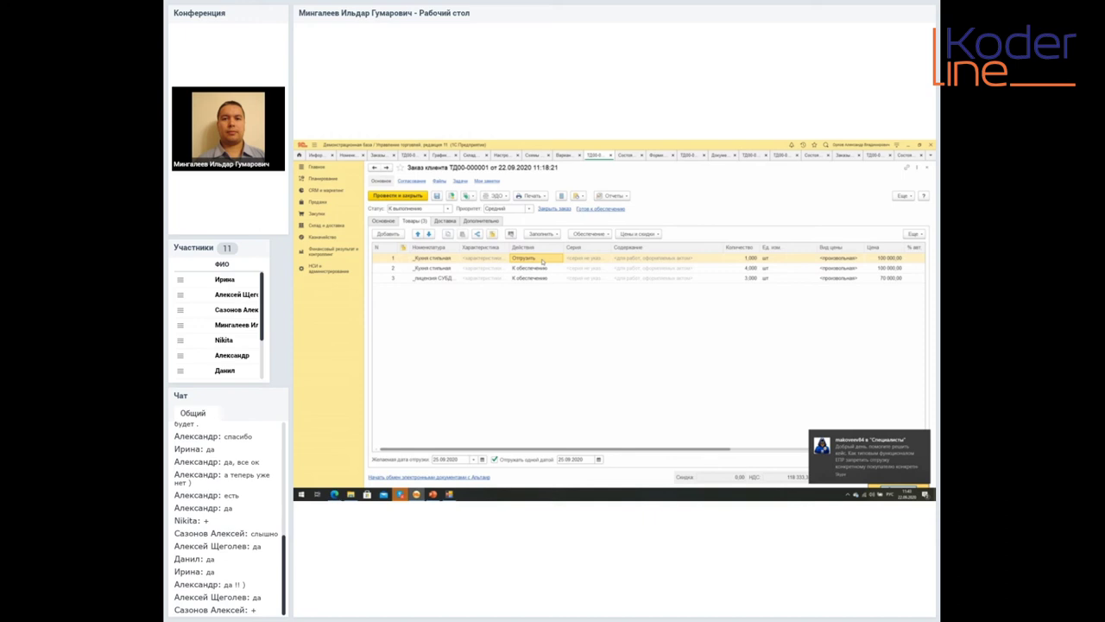
click(923, 438)
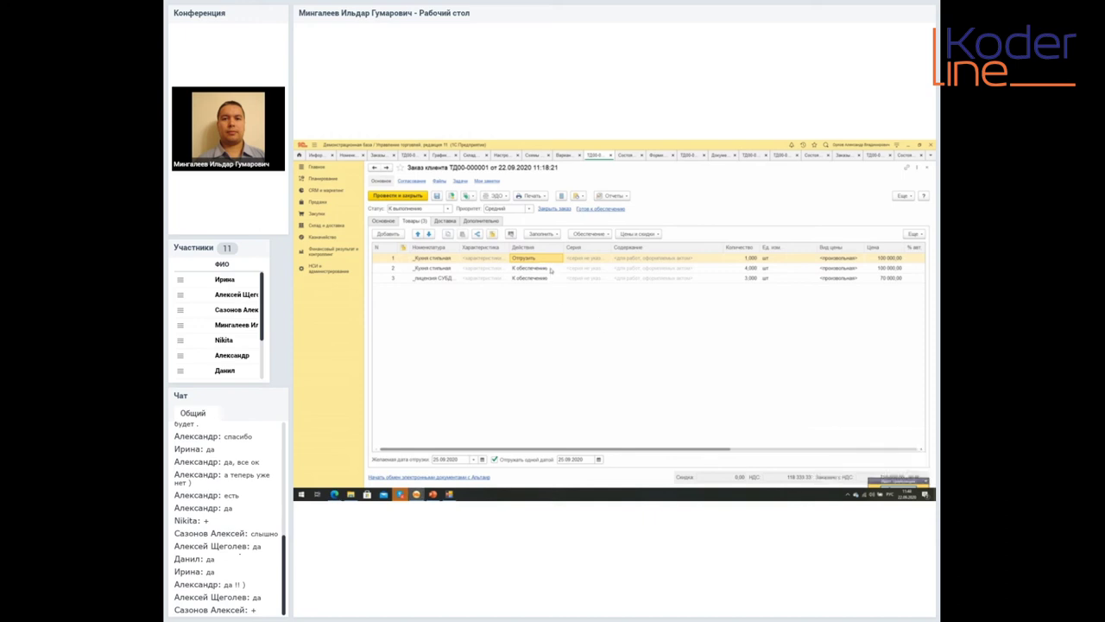
key(shift+Down)
key(shift+Down)
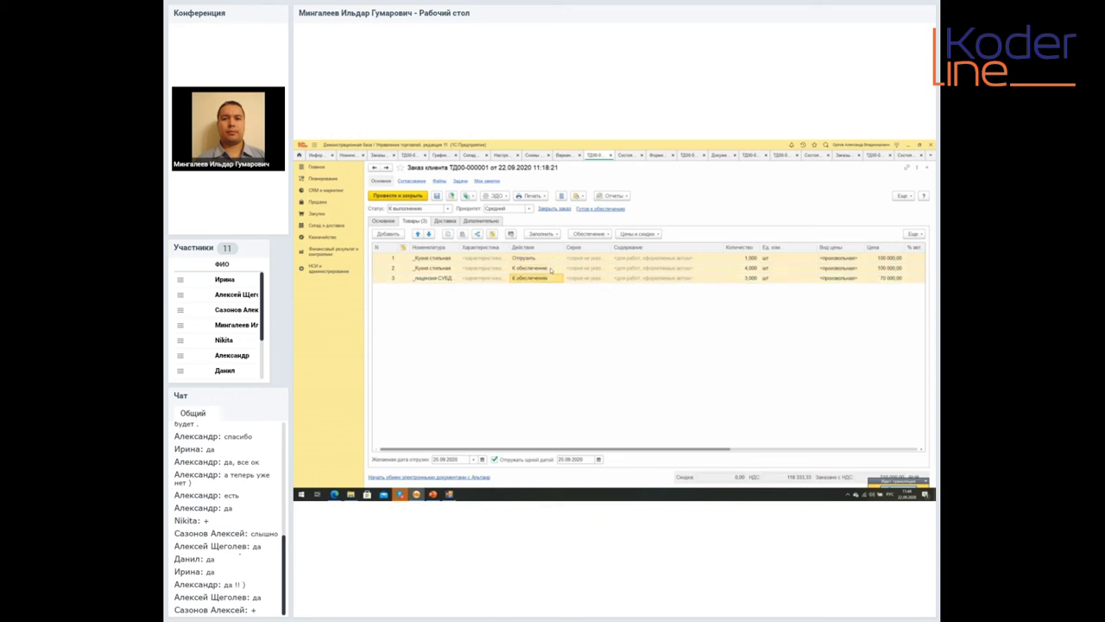
click(590, 233)
click(601, 242)
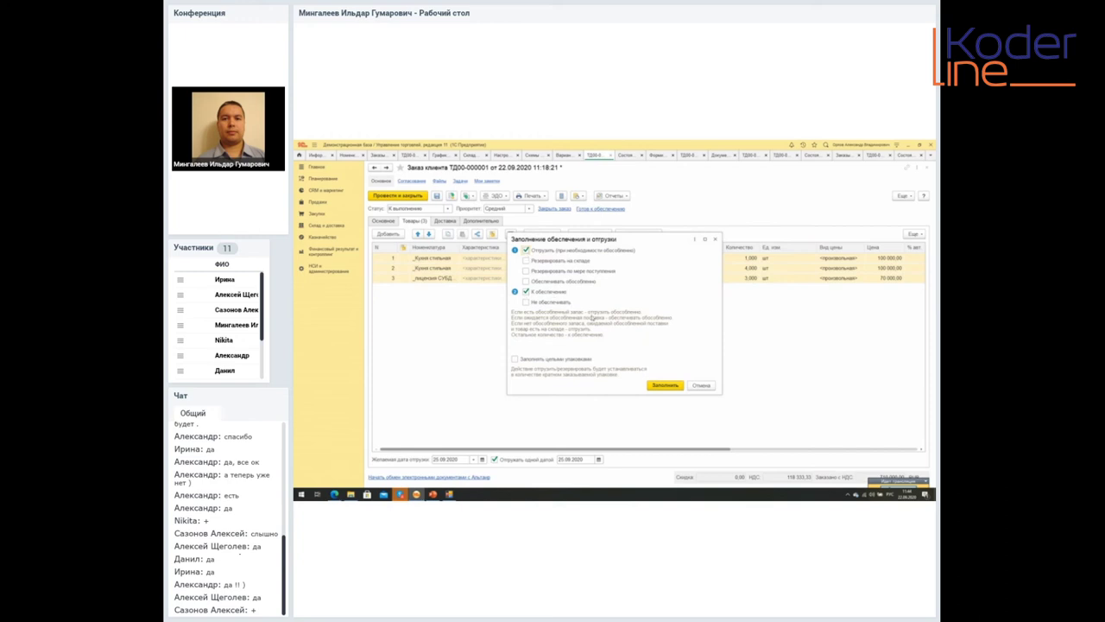
click(663, 385)
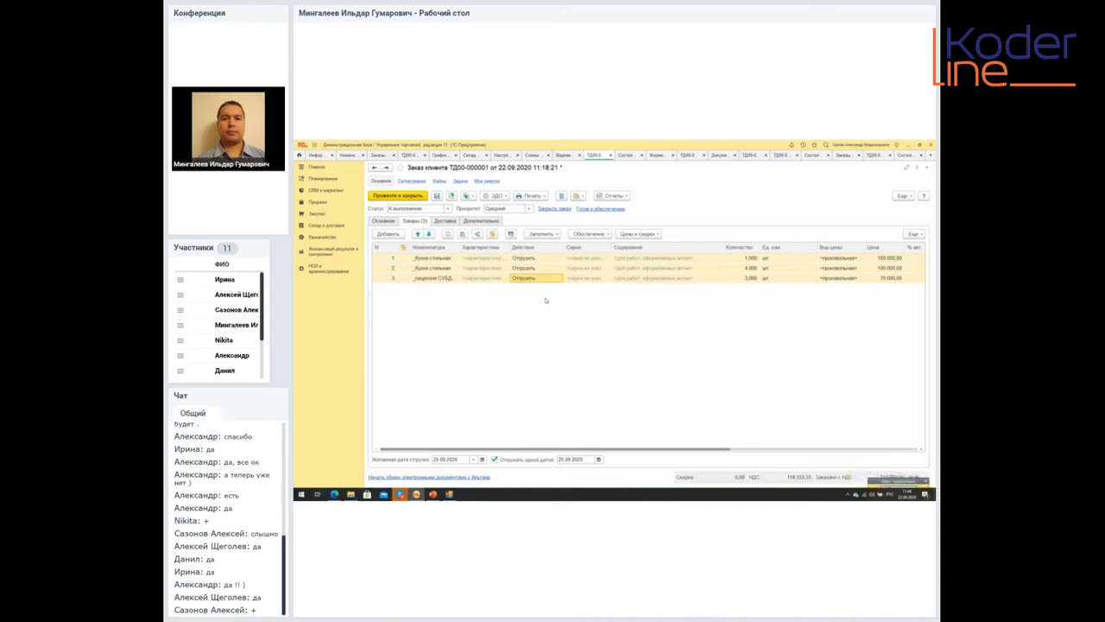
click(449, 209)
click(449, 211)
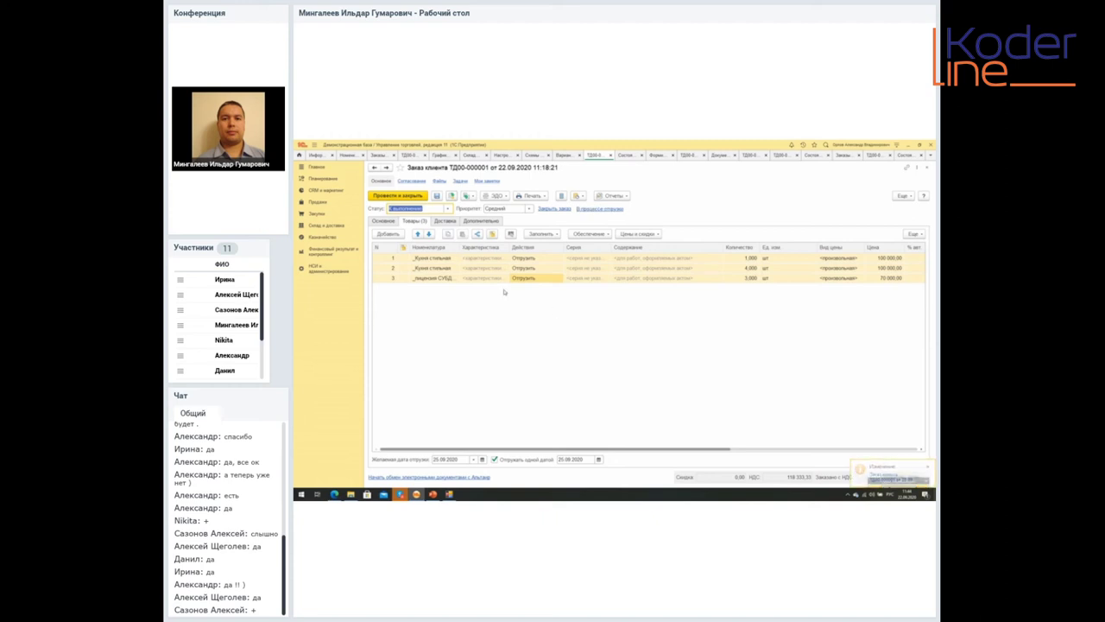
Step: Create a Реализация товаров и услуг document from the customer order, check its goods lines, and post it
click(468, 197)
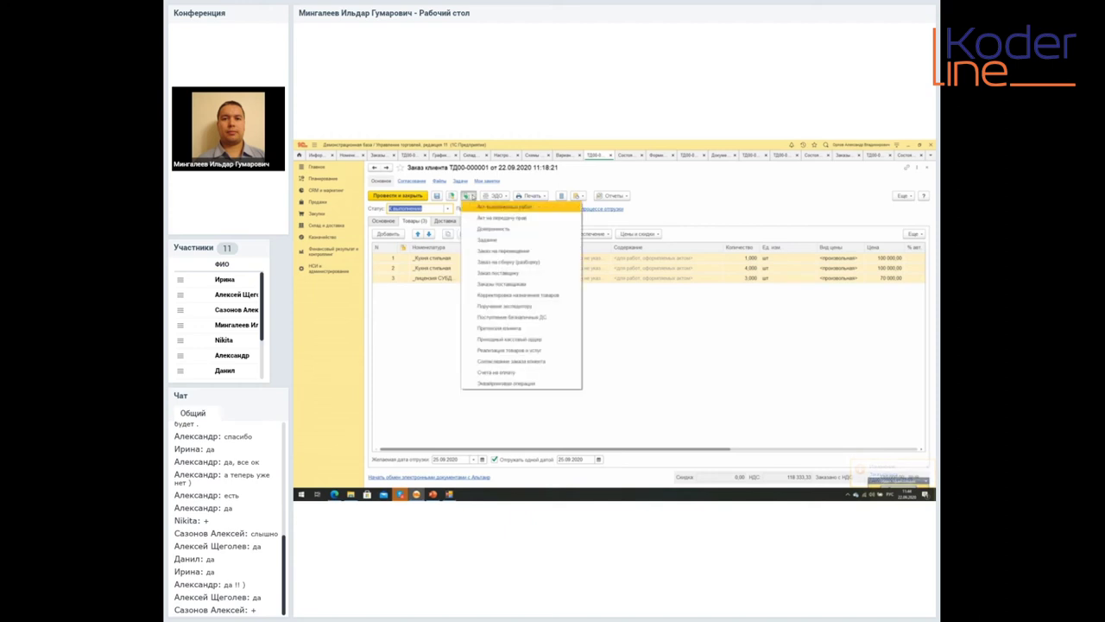
click(515, 351)
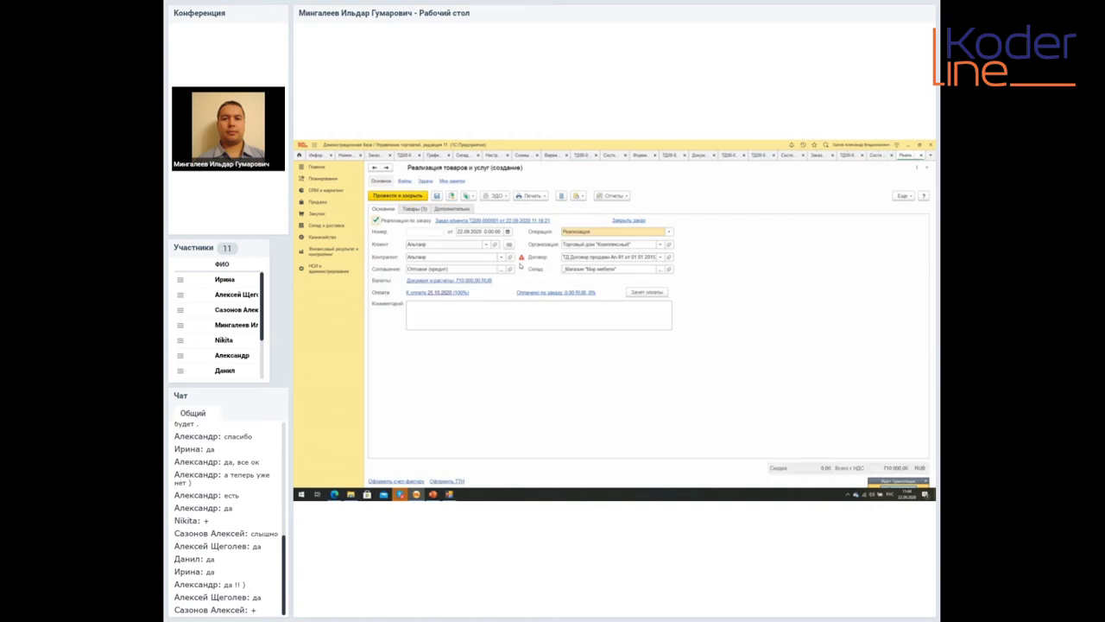
click(417, 210)
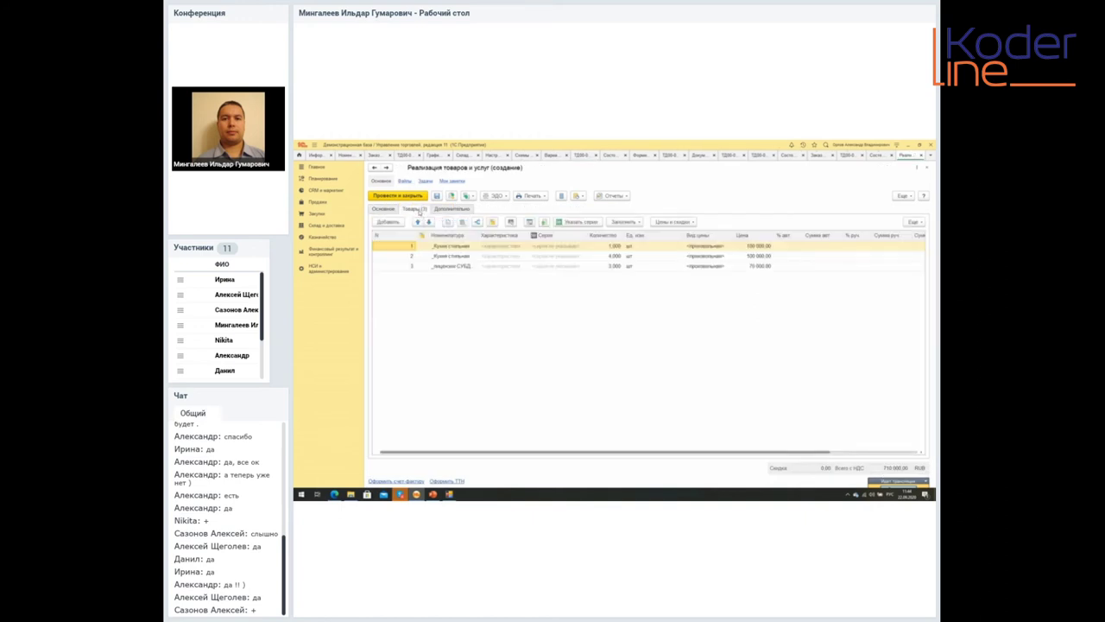
click(392, 212)
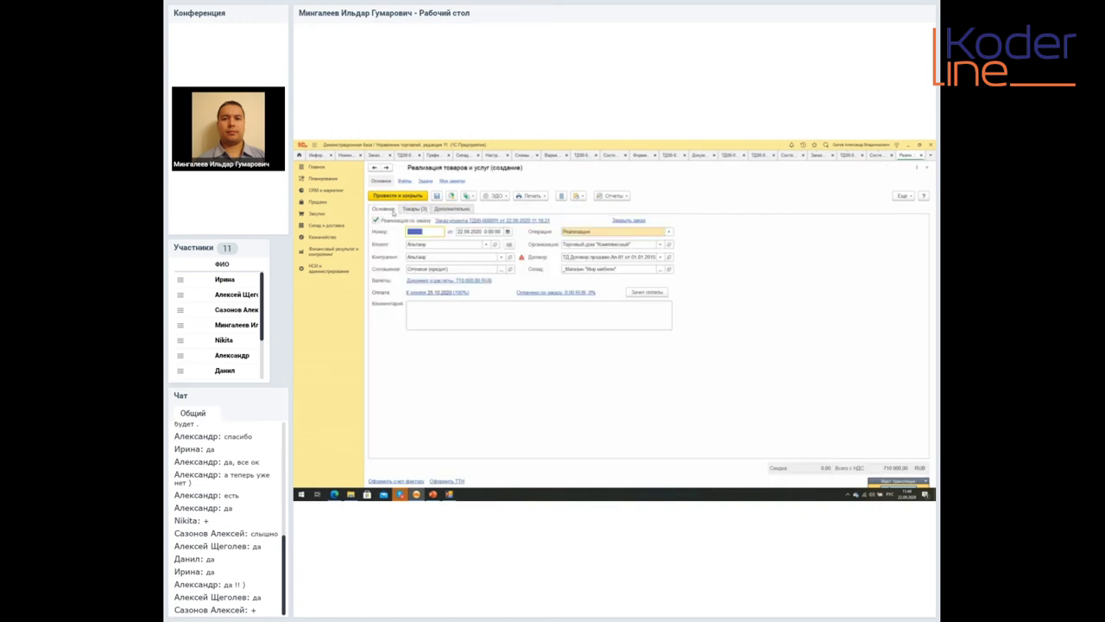
click(450, 196)
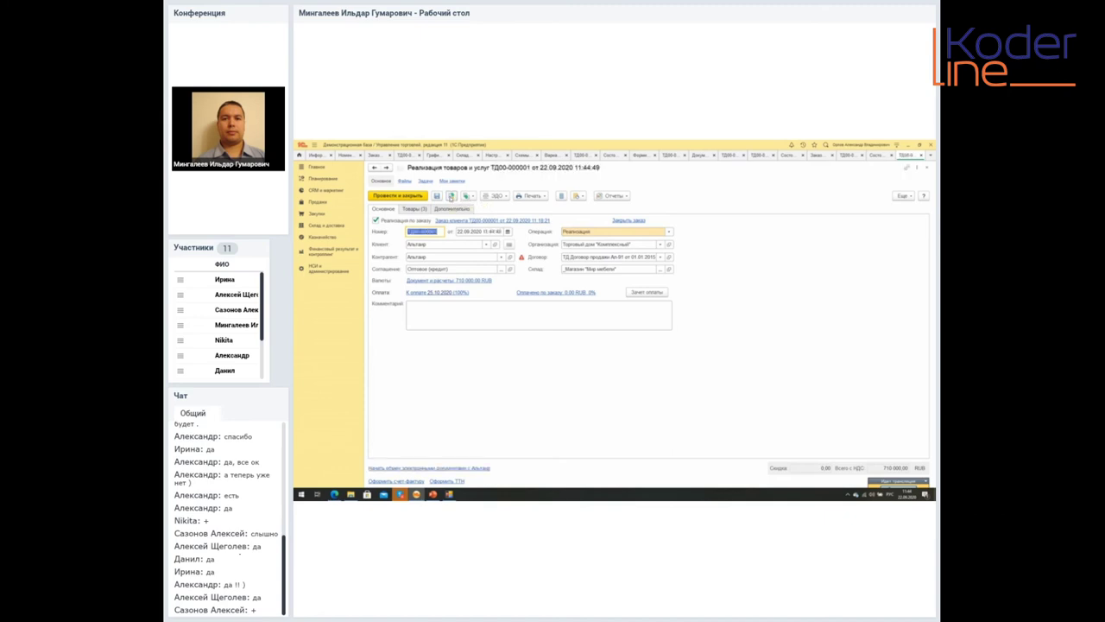
Step: Generate Состояние обеспечения заказов for _Основной склад
click(323, 226)
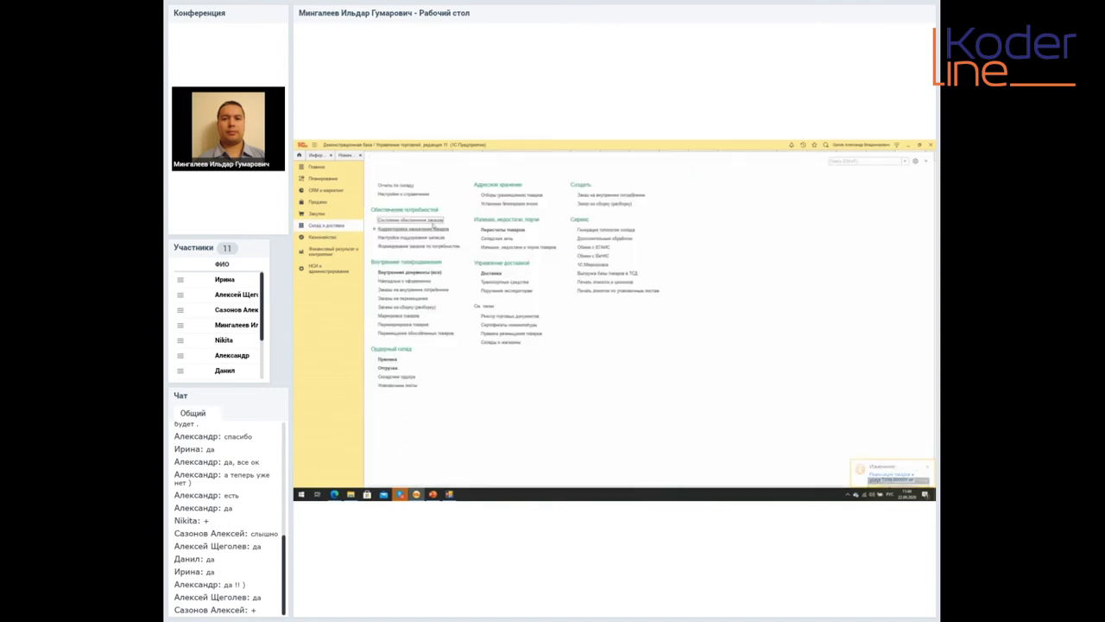
click(431, 221)
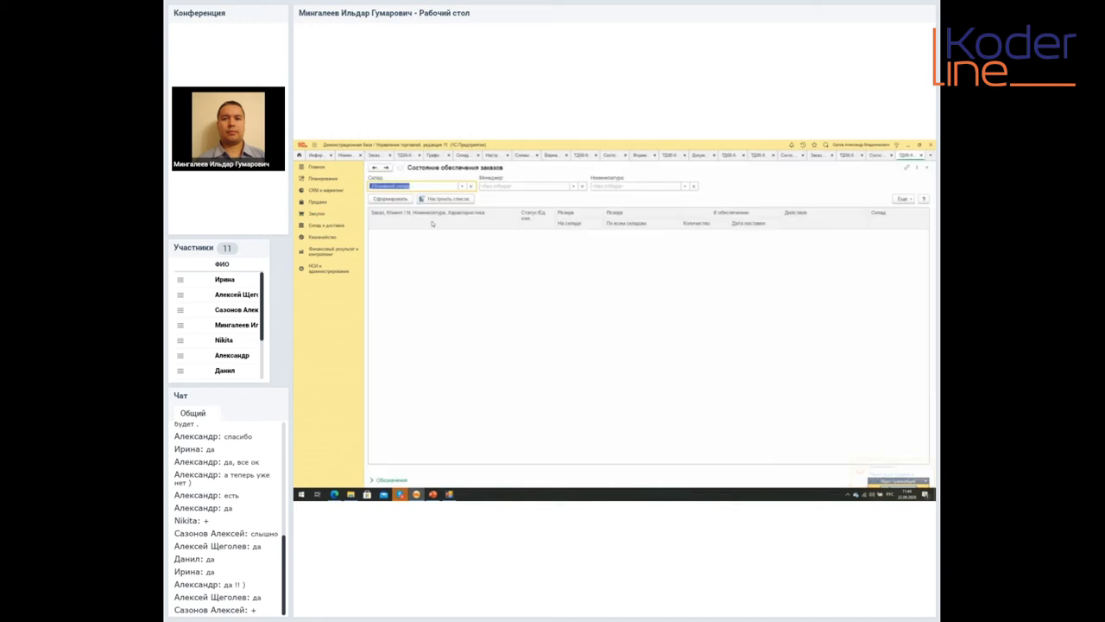
click(407, 199)
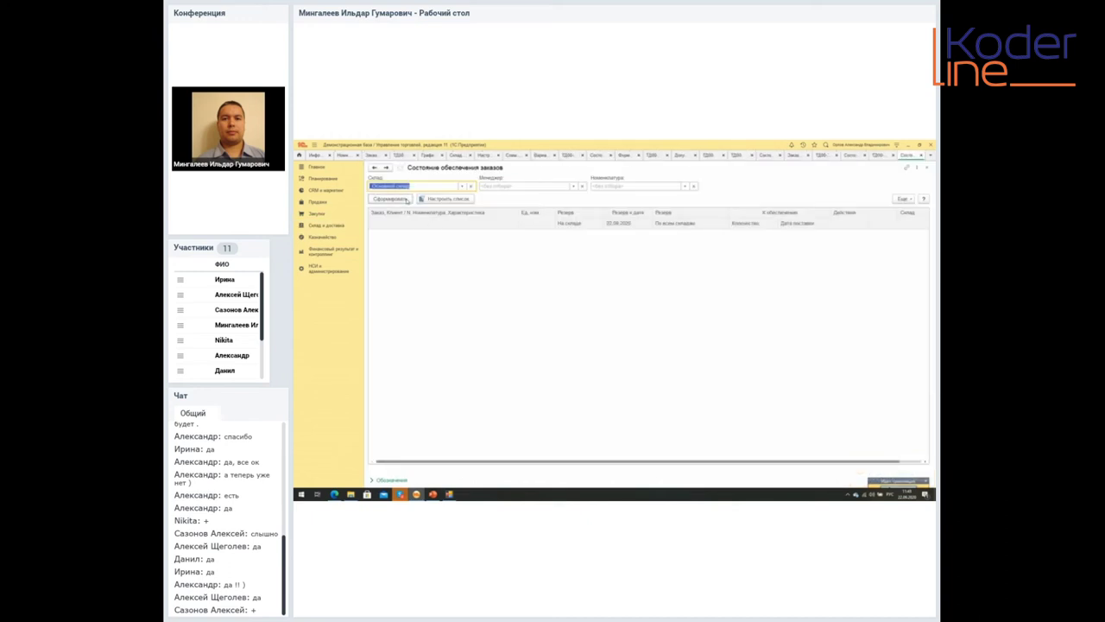
Step: Switch the warehouse filter of Состояние обеспечения заказов to the retail store _Магазин "Мир мебели"
click(461, 186)
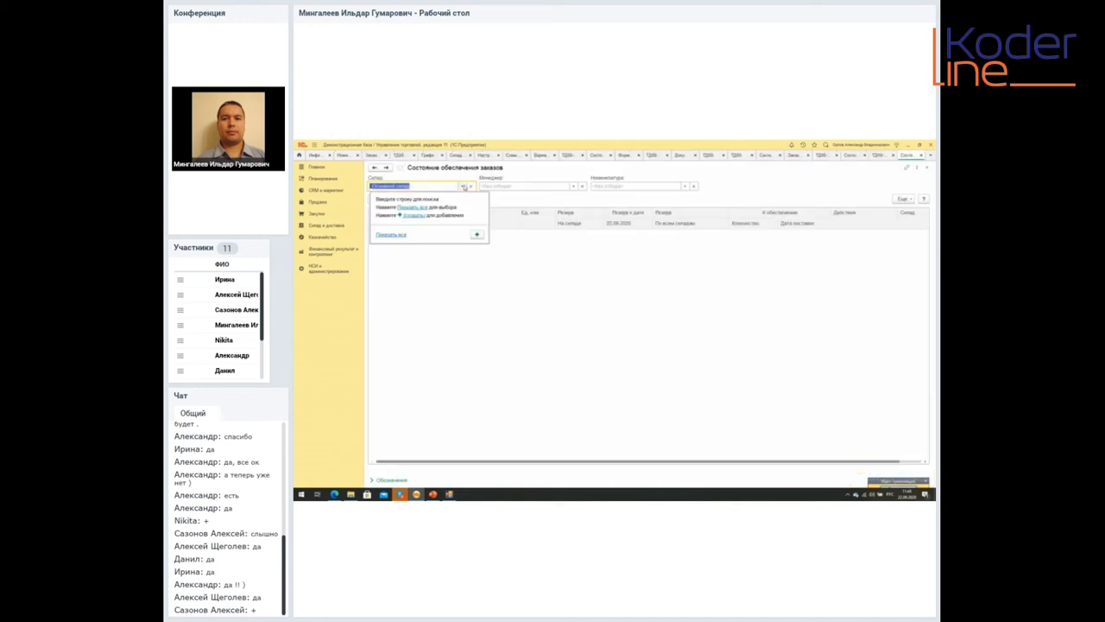
click(423, 208)
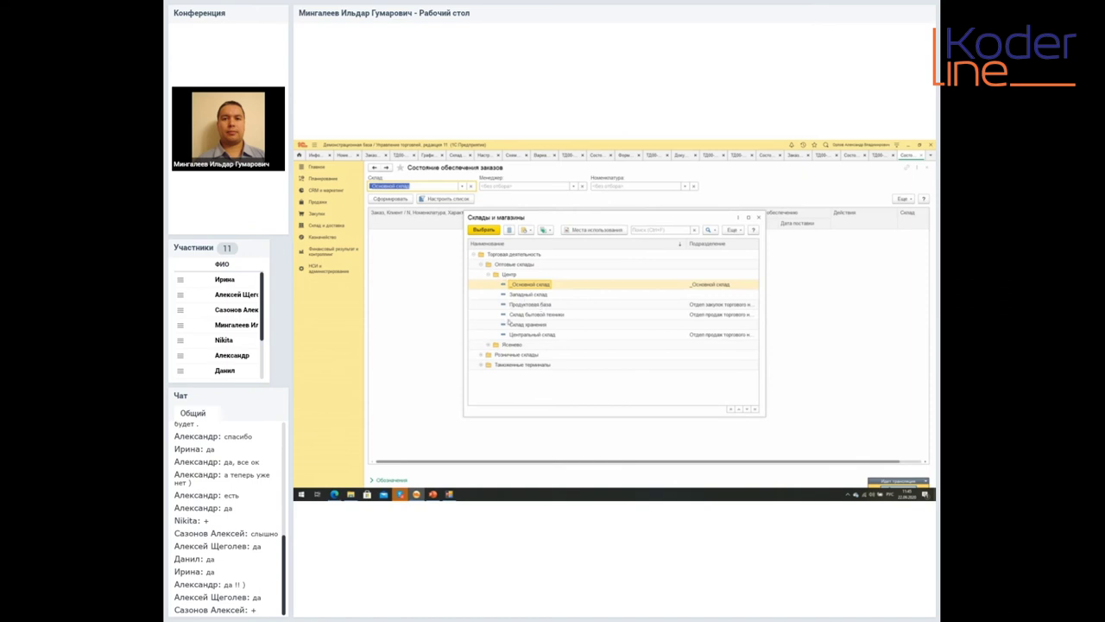
click(489, 274)
click(481, 264)
click(481, 274)
click(522, 296)
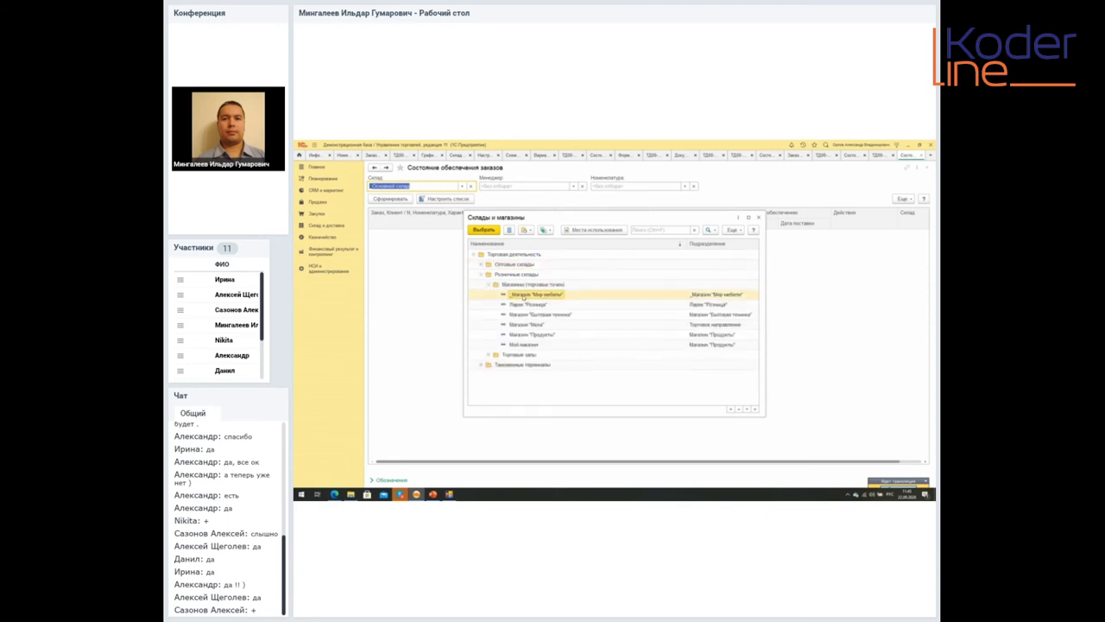
click(483, 229)
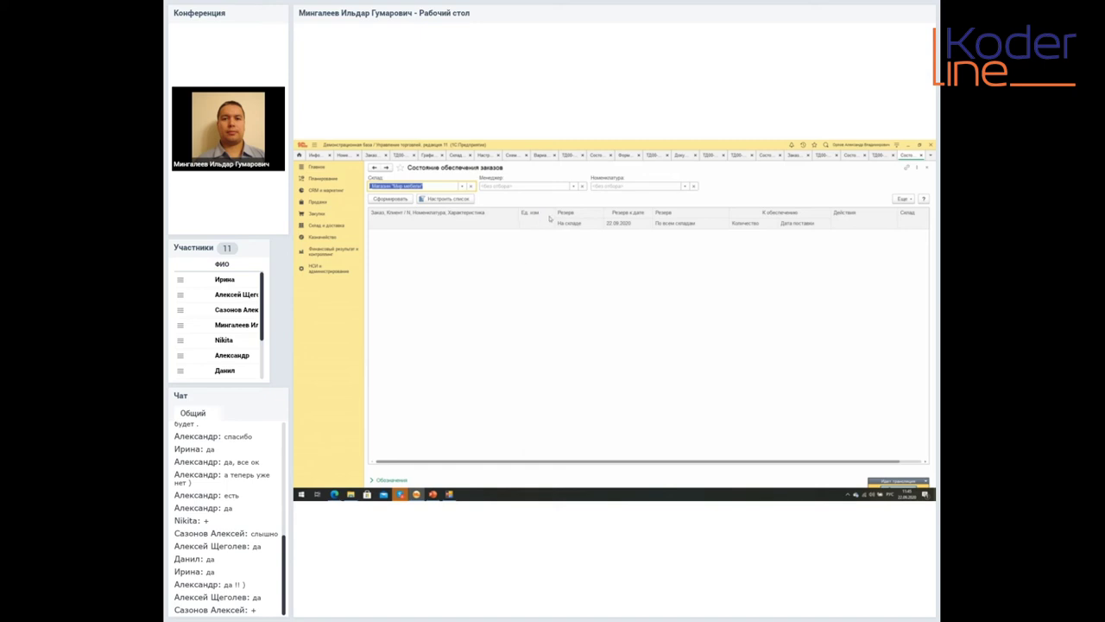
Step: Reopen the Альтаир customer order of 22.09.2020 and review the supply actions of its goods lines
click(316, 201)
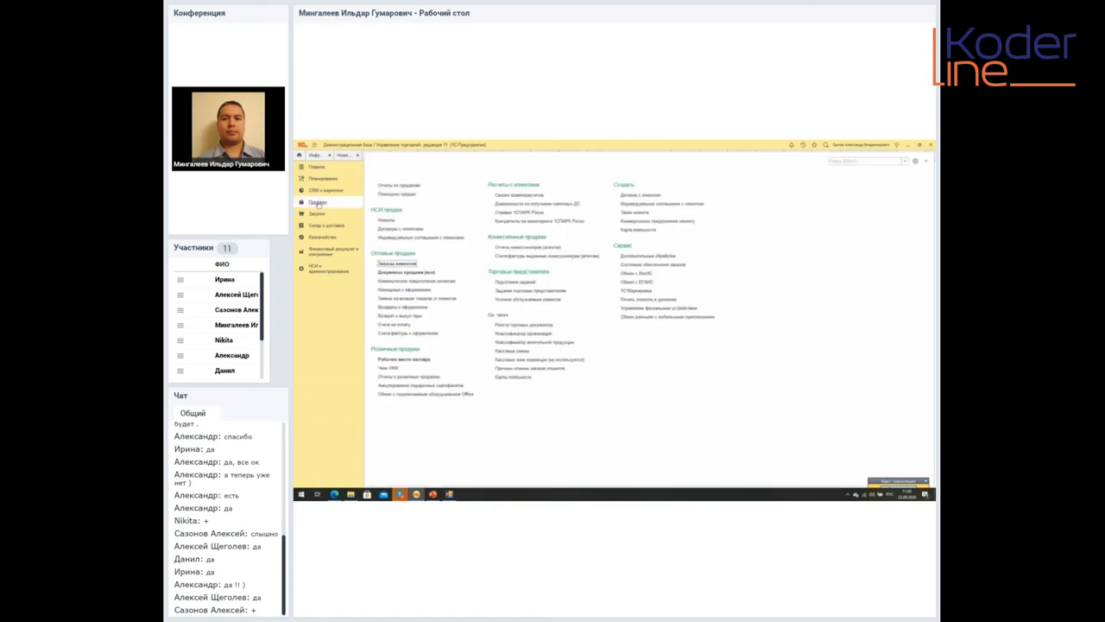
click(399, 263)
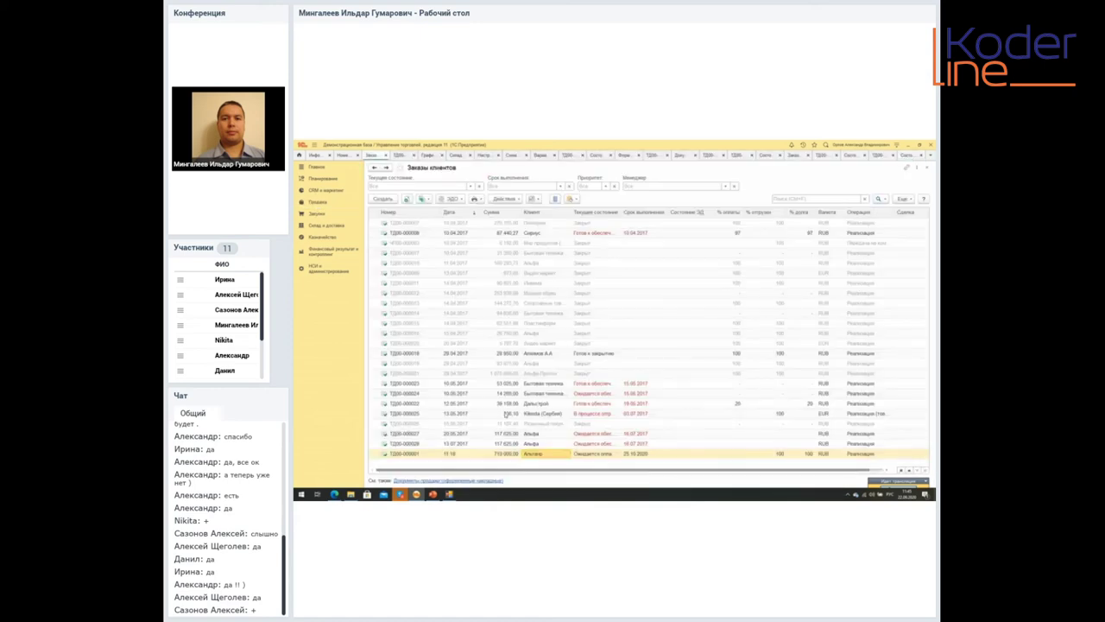
double_click(528, 452)
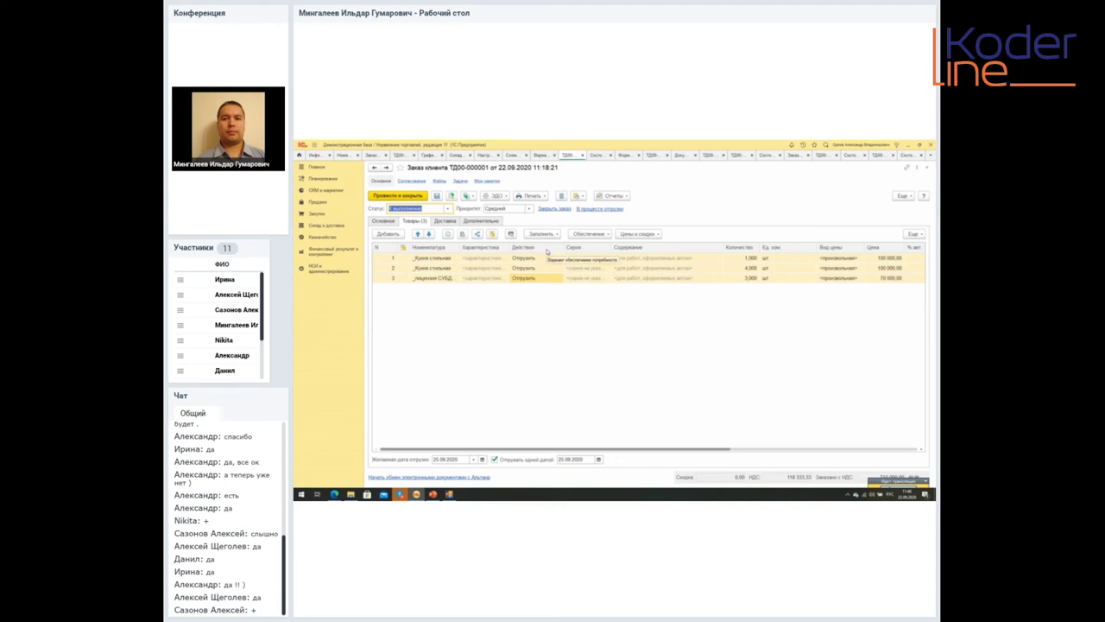
Step: Create the item _лицензия IBM DB2 of the kind _Серверы СУБД in Номенклатура, and save and close it
click(336, 270)
click(392, 231)
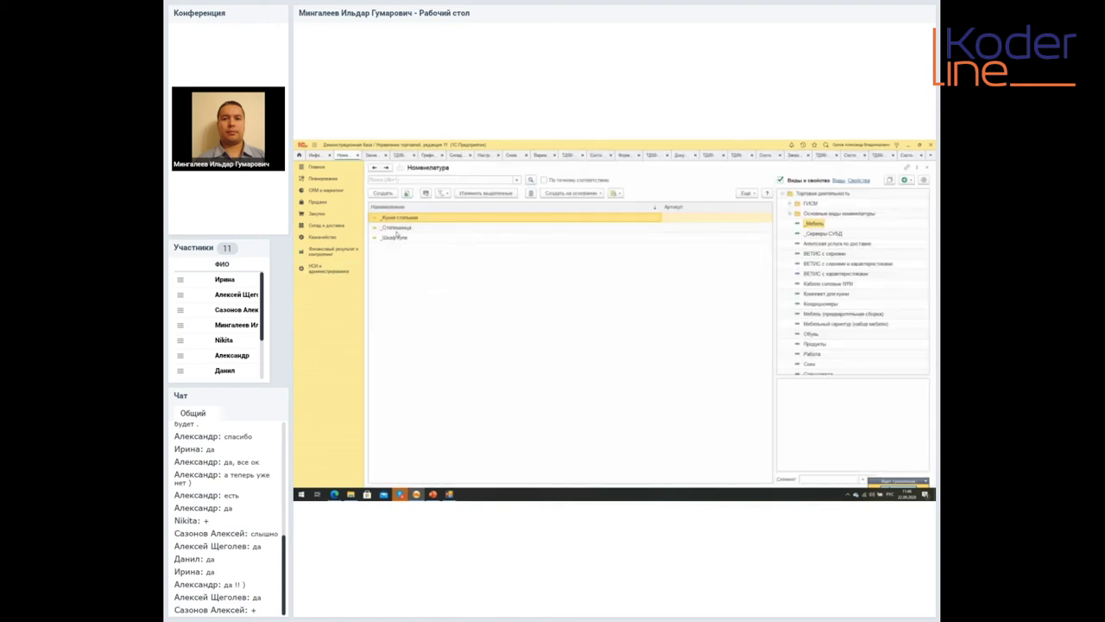
click(814, 235)
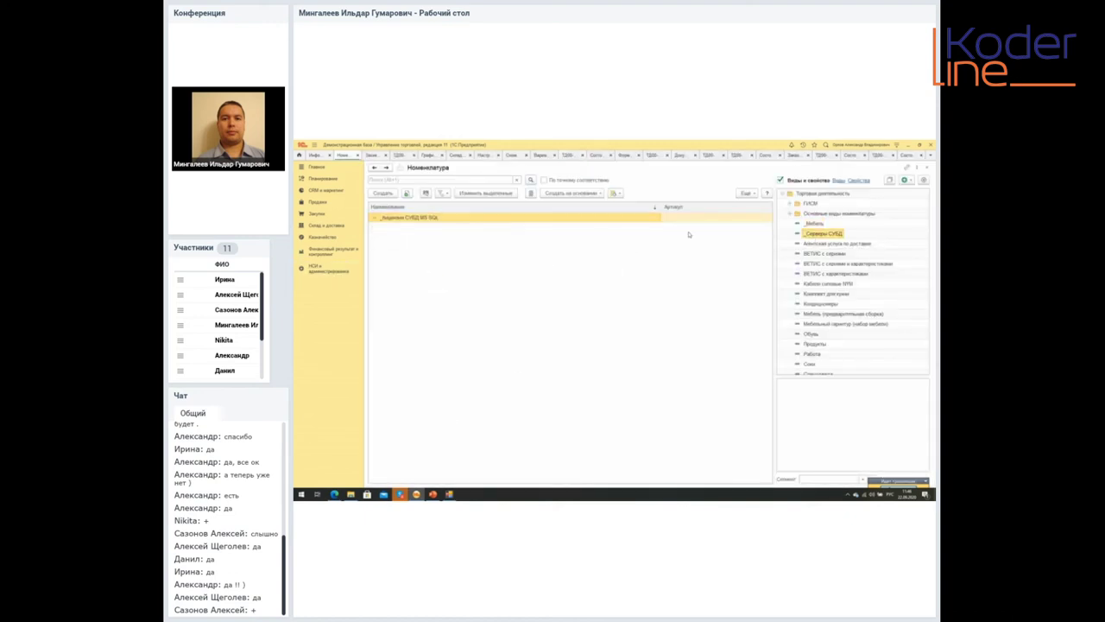
click(385, 194)
click(482, 231)
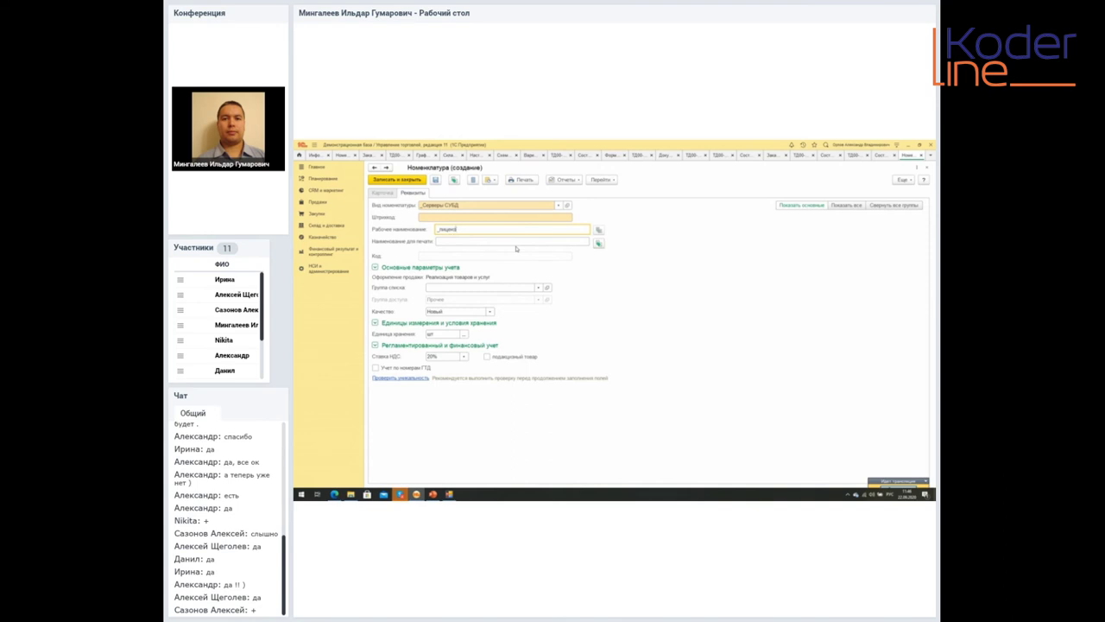
key(super+space)
text(MS)
click(413, 179)
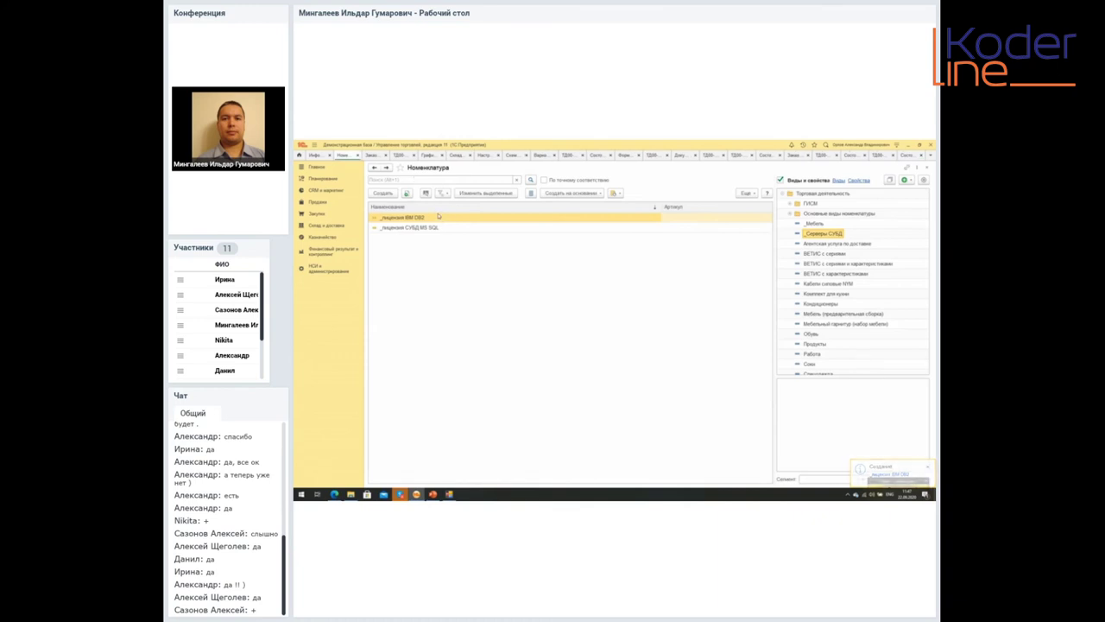
Step: Check the Схема обеспечения on the _лицензия IBM DB2 card and the Обеспечение потребностей settings under Склад и доставка
double_click(438, 217)
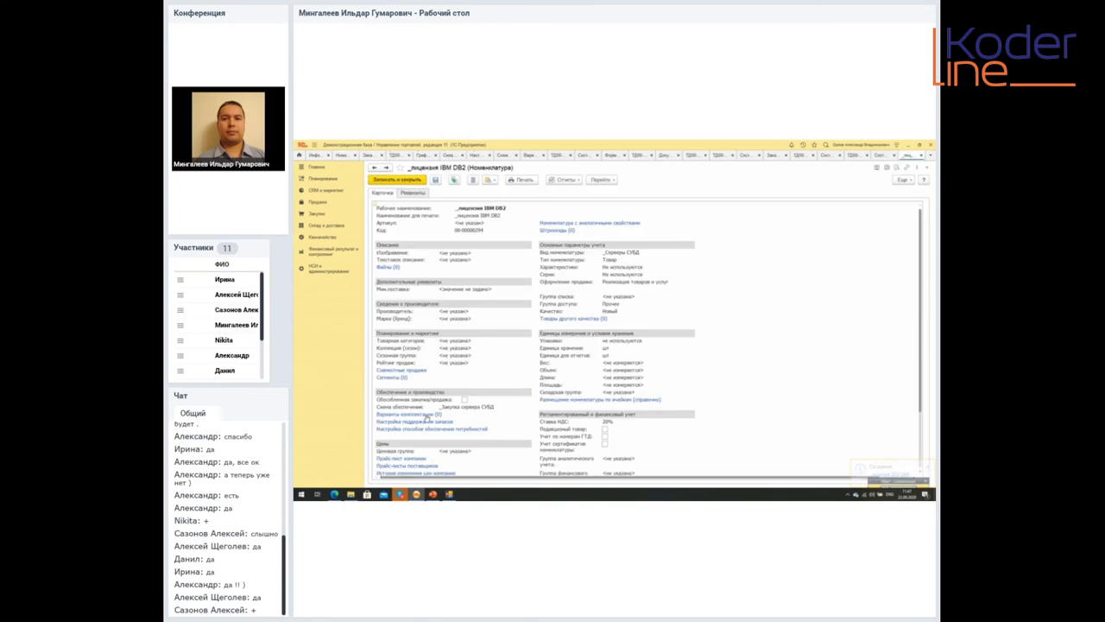
click(458, 405)
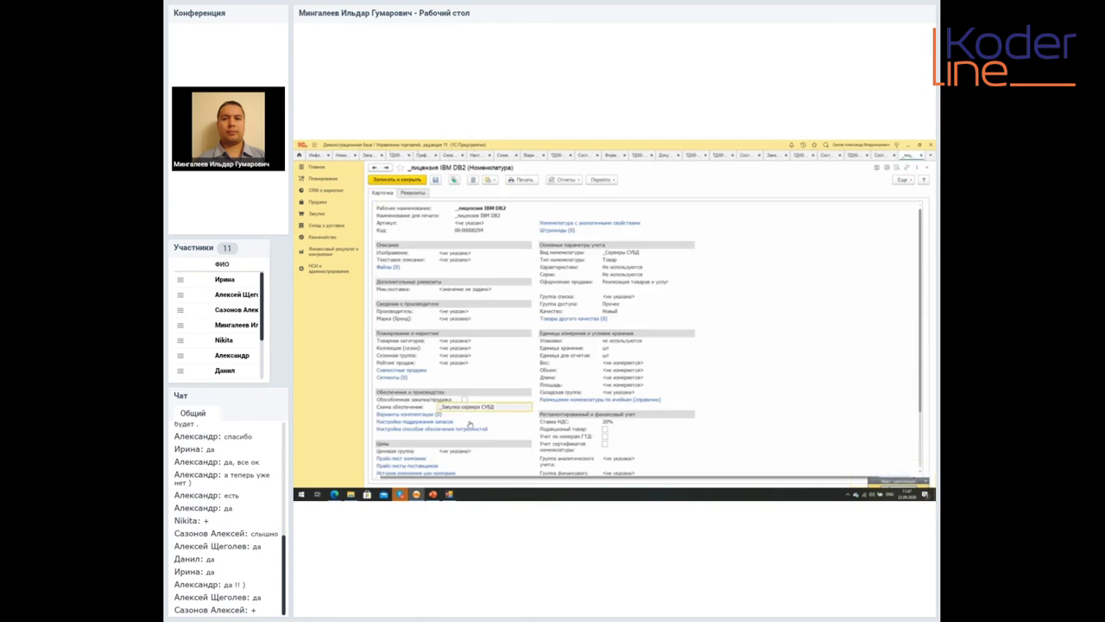
click(339, 273)
click(498, 248)
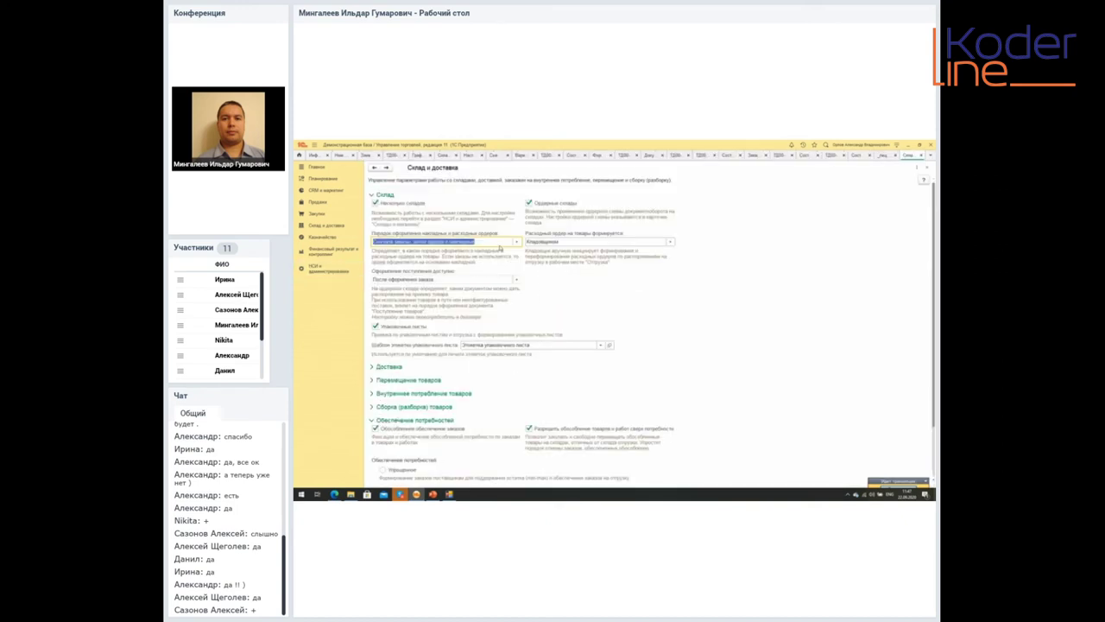
scroll(415, 331, down, 2)
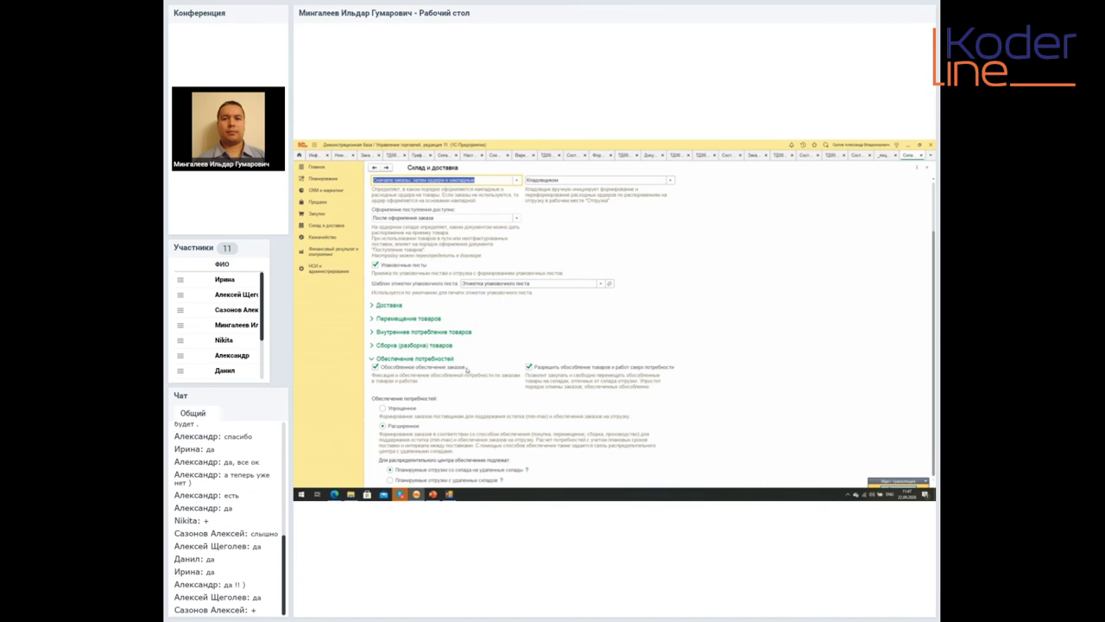
click(929, 169)
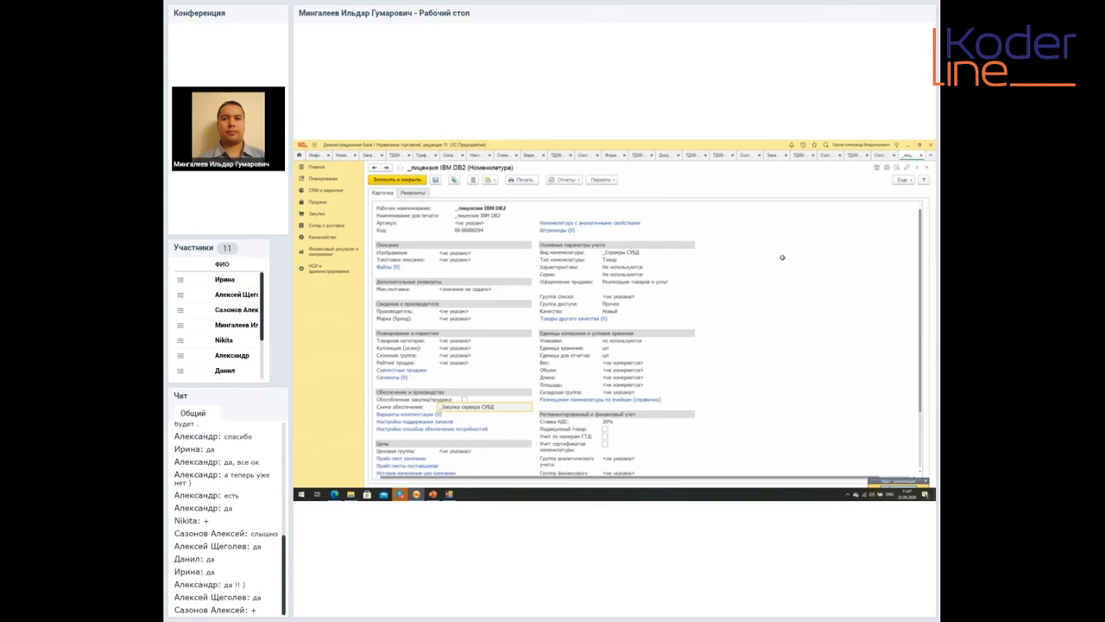
Step: Create a new Заказ клиента with Альтаир as the client
click(317, 203)
click(400, 264)
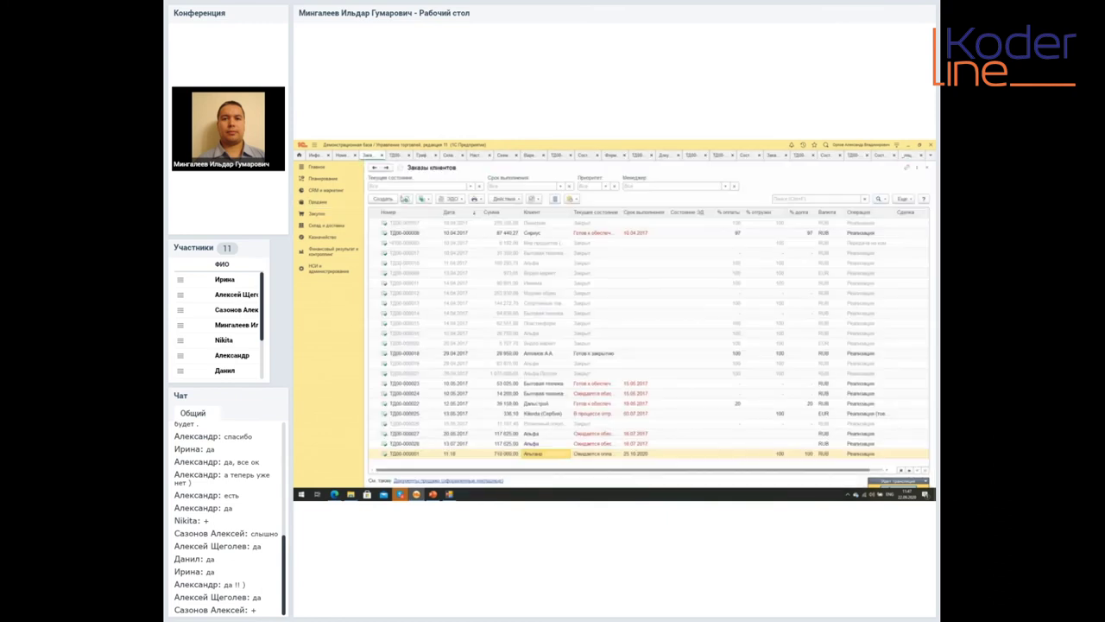
key(Insert)
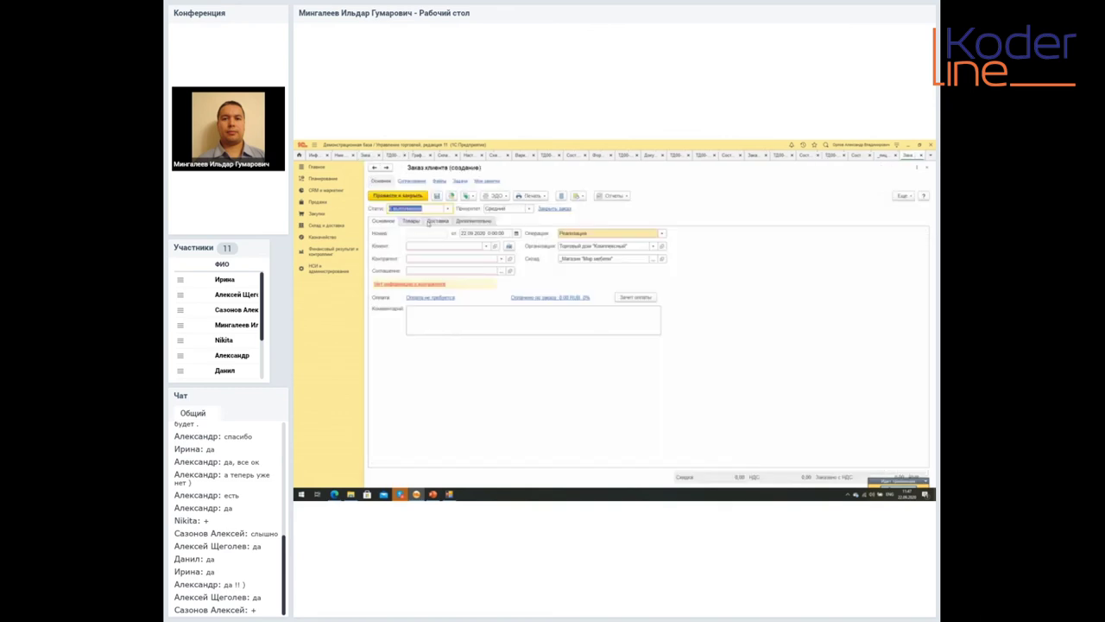
click(486, 247)
click(455, 263)
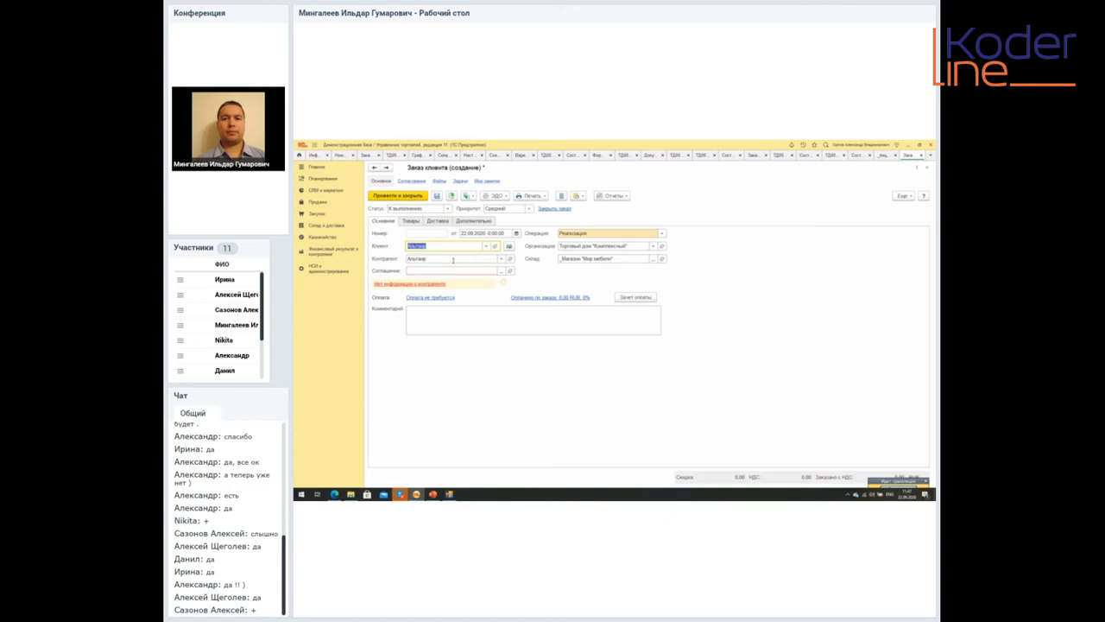
Step: Set the warehouse of the new customer order to _Основной склад from the wholesale group Центр
click(654, 259)
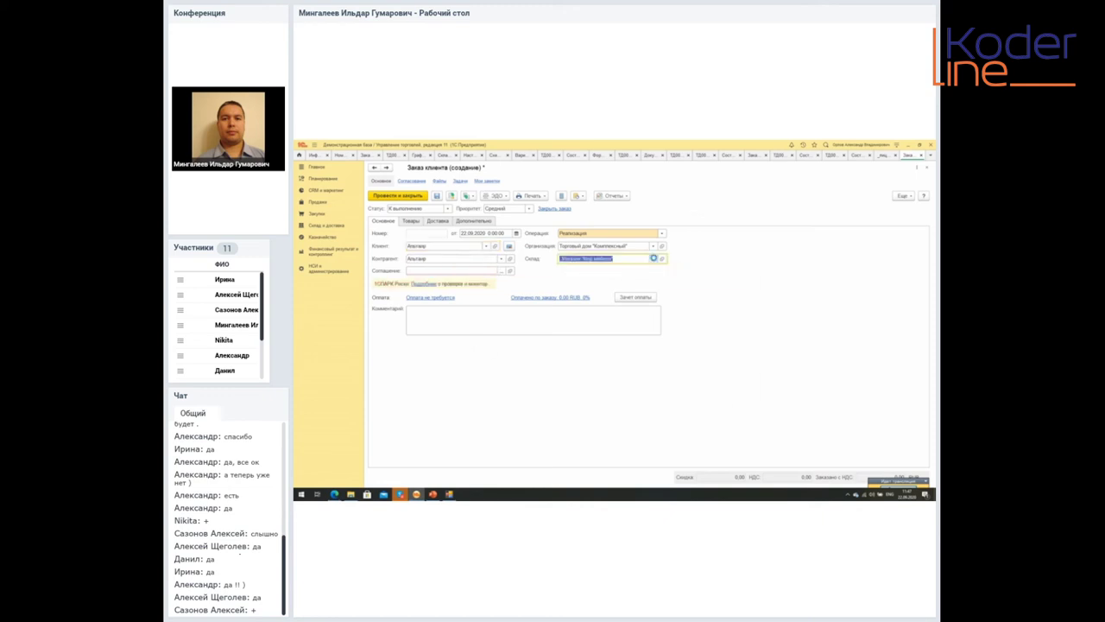
click(481, 264)
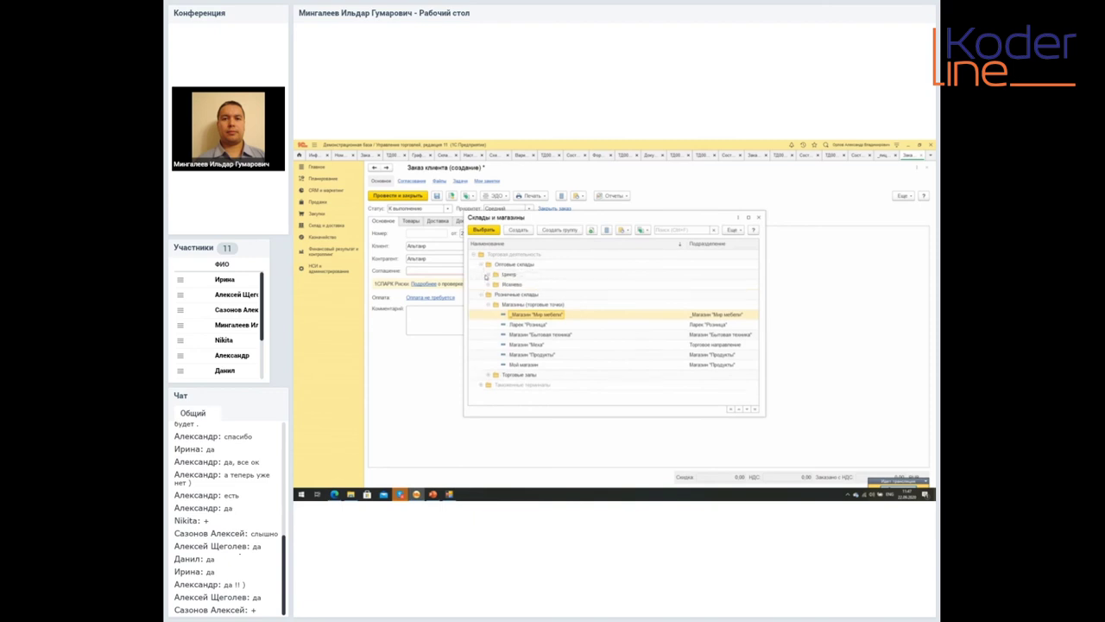
click(488, 274)
click(529, 284)
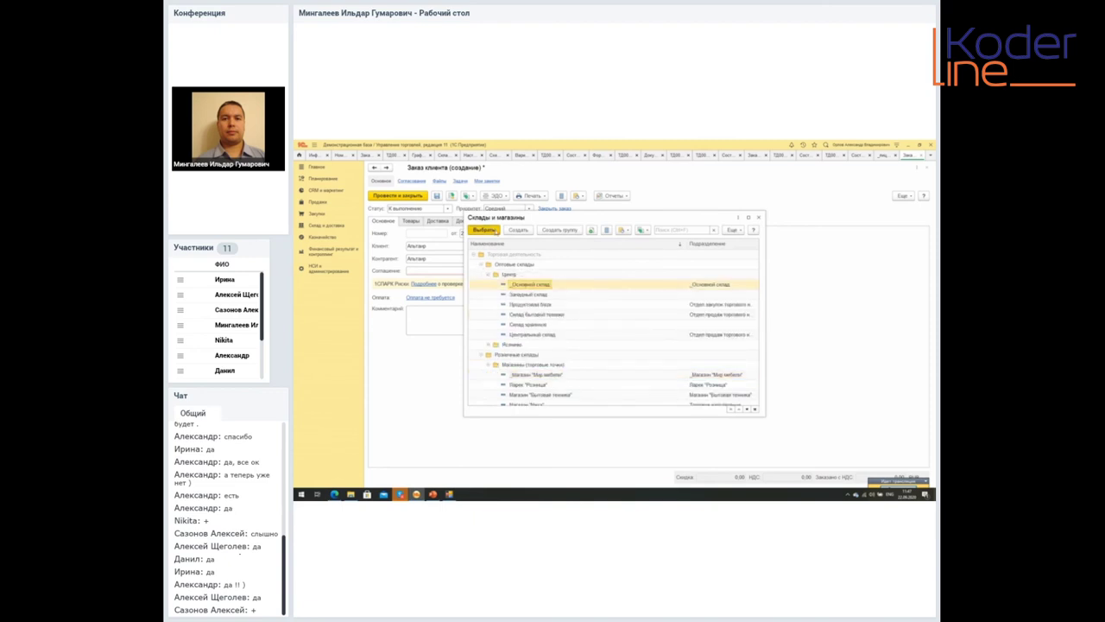
click(491, 231)
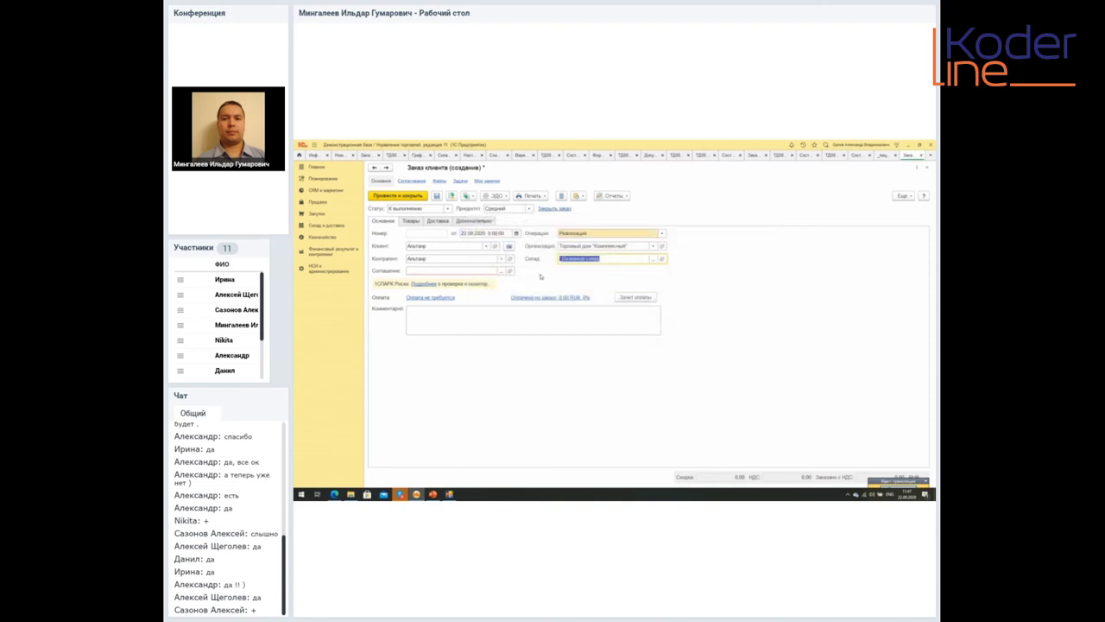
Step: Add a goods line to the new order with the item _лицензия IBM DB2 from _Серверы СУБД
click(407, 222)
click(397, 234)
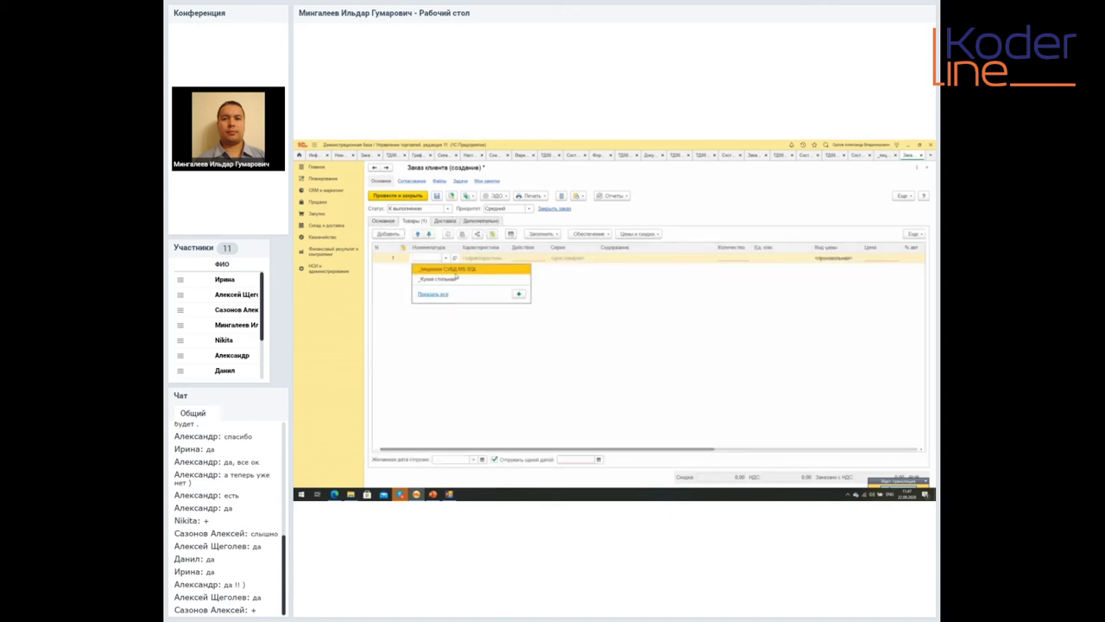
click(434, 295)
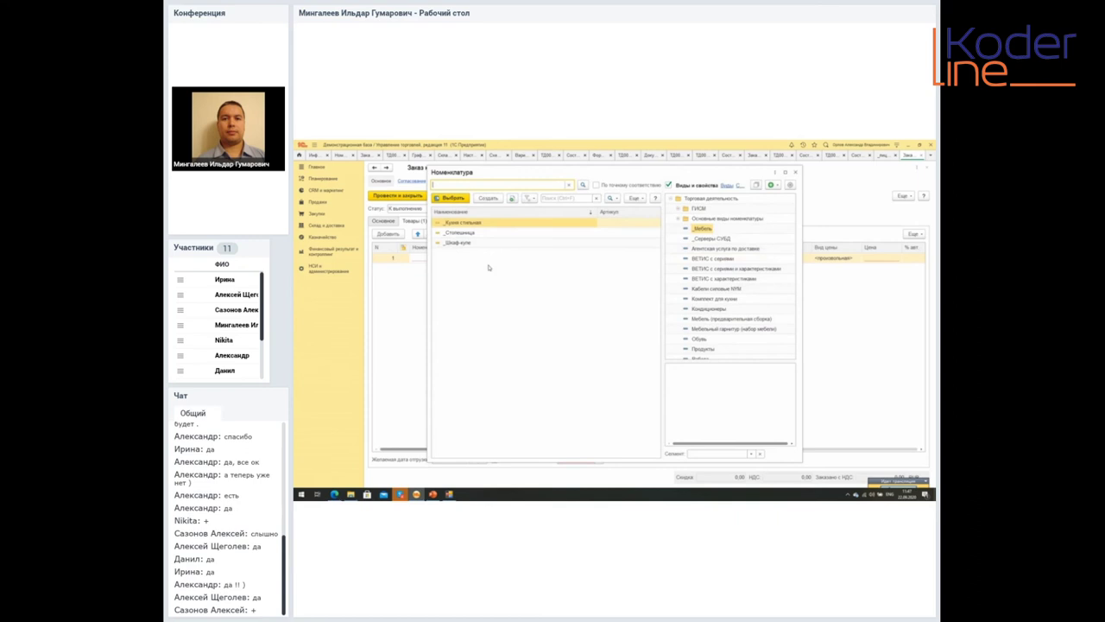
click(730, 238)
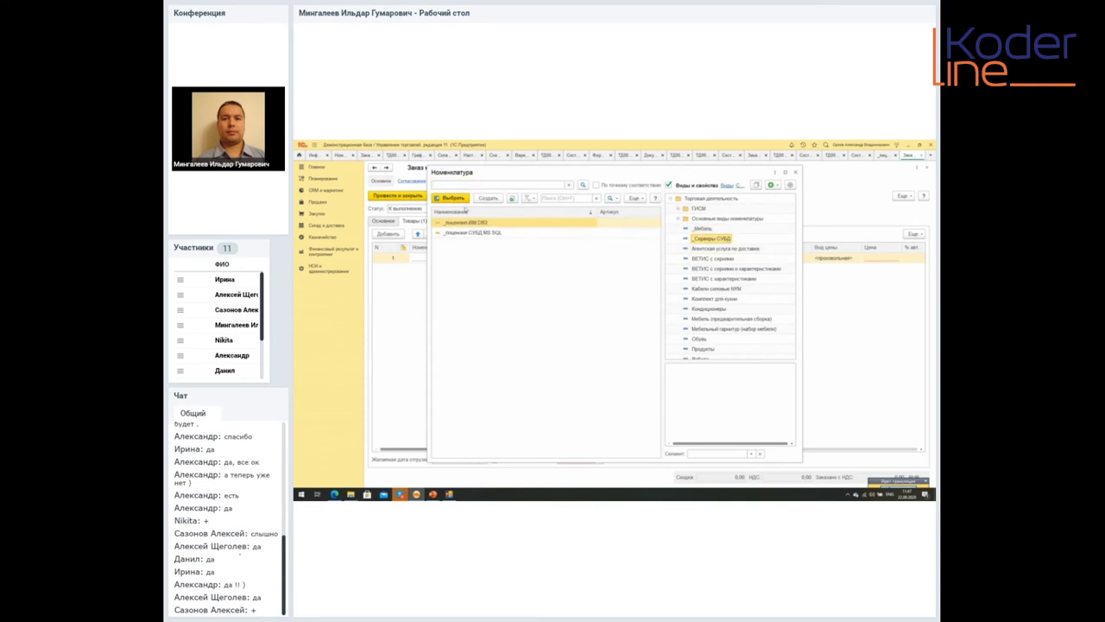
key(Escape)
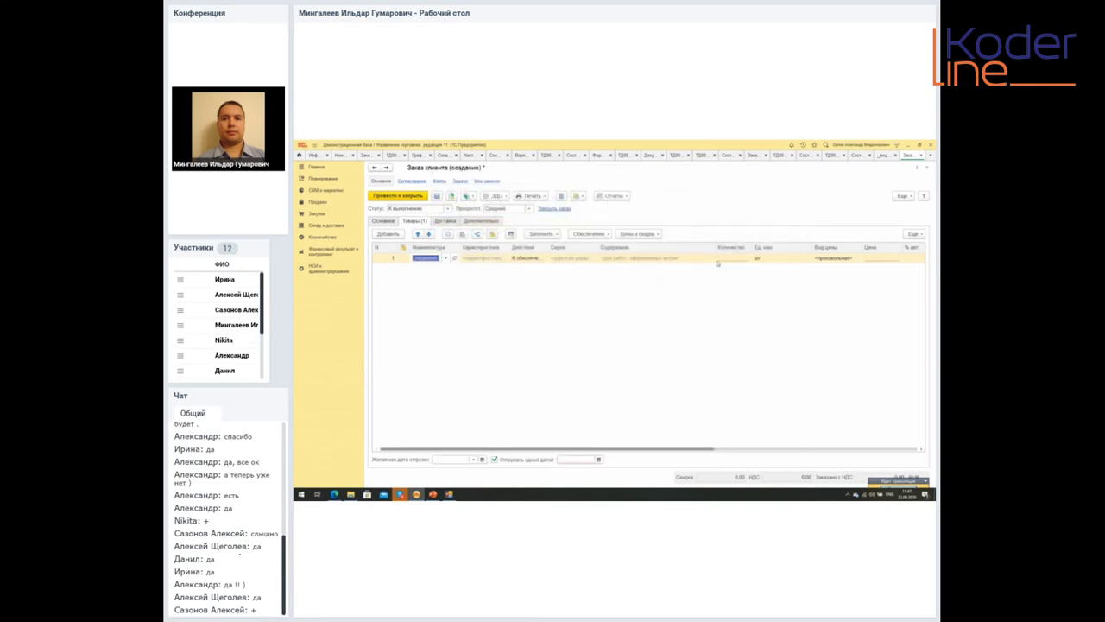
Step: Set the _лицензия IBM DB2 line's quantity to 2 and its price to 18 000
text(2)
click(886, 258)
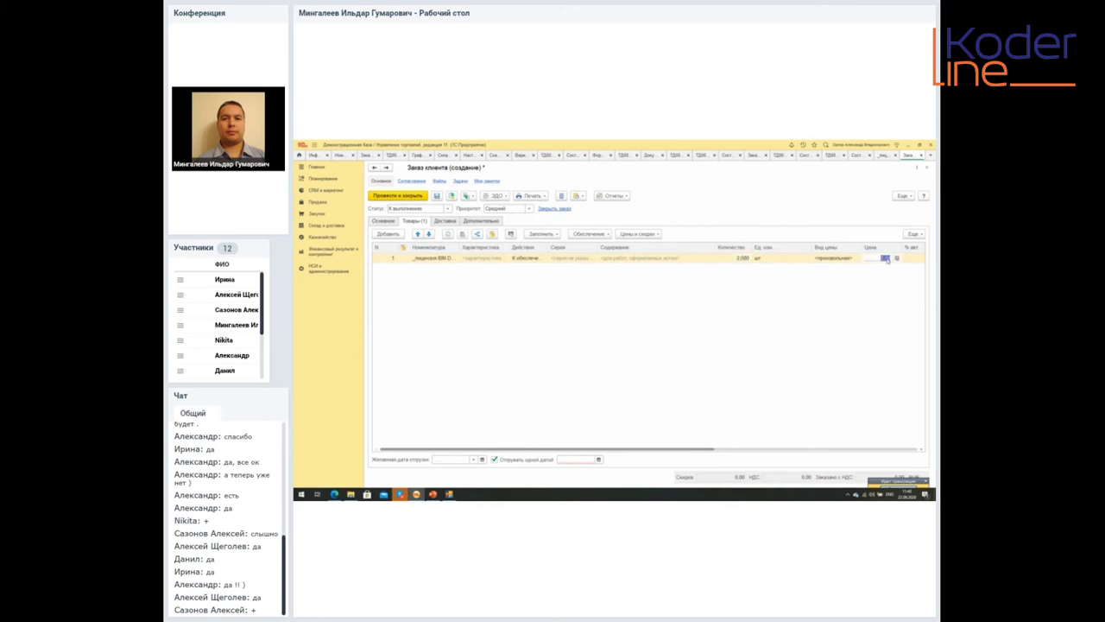
text(100)
key(Return)
Step: Fill in the line's supply with the Отгрузить and К обеспечению options enabled
click(520, 259)
drag(548, 248, 574, 249)
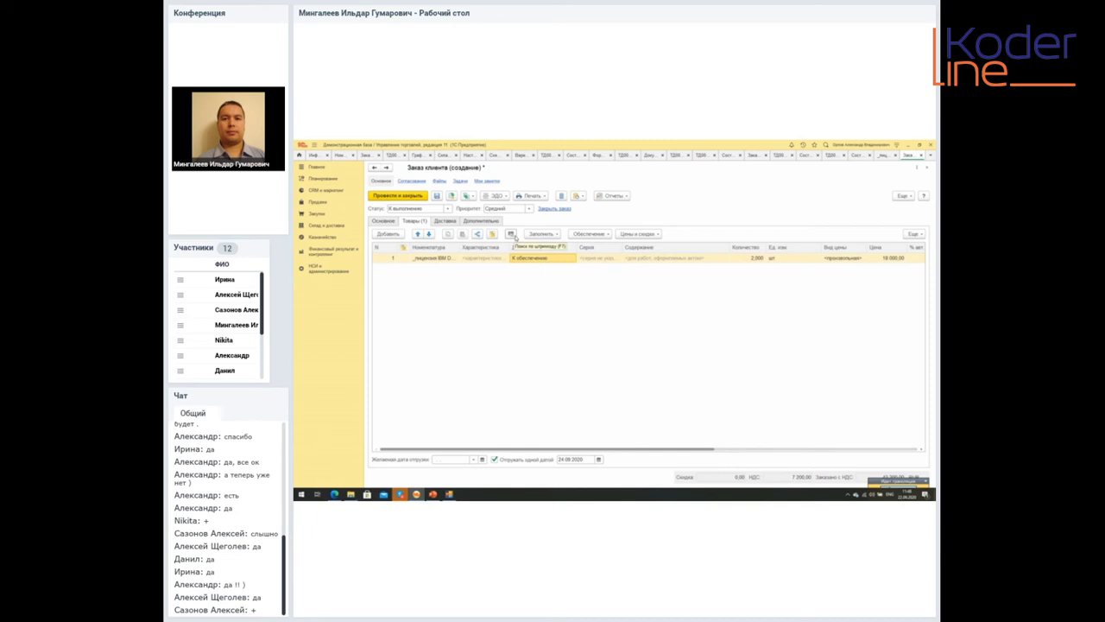
click(591, 234)
click(600, 247)
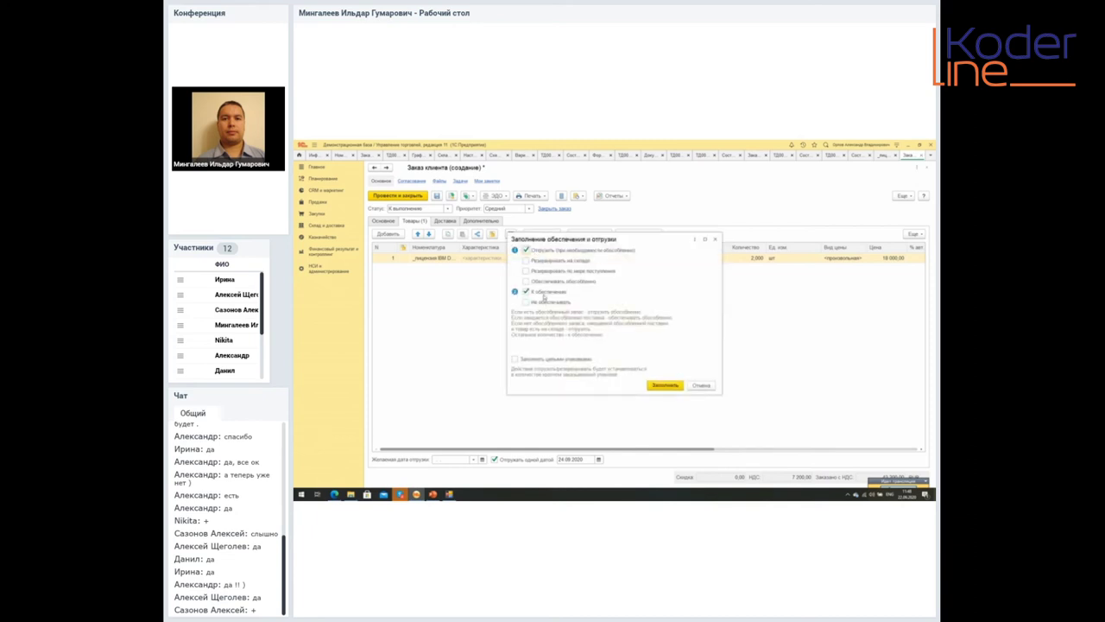
click(663, 386)
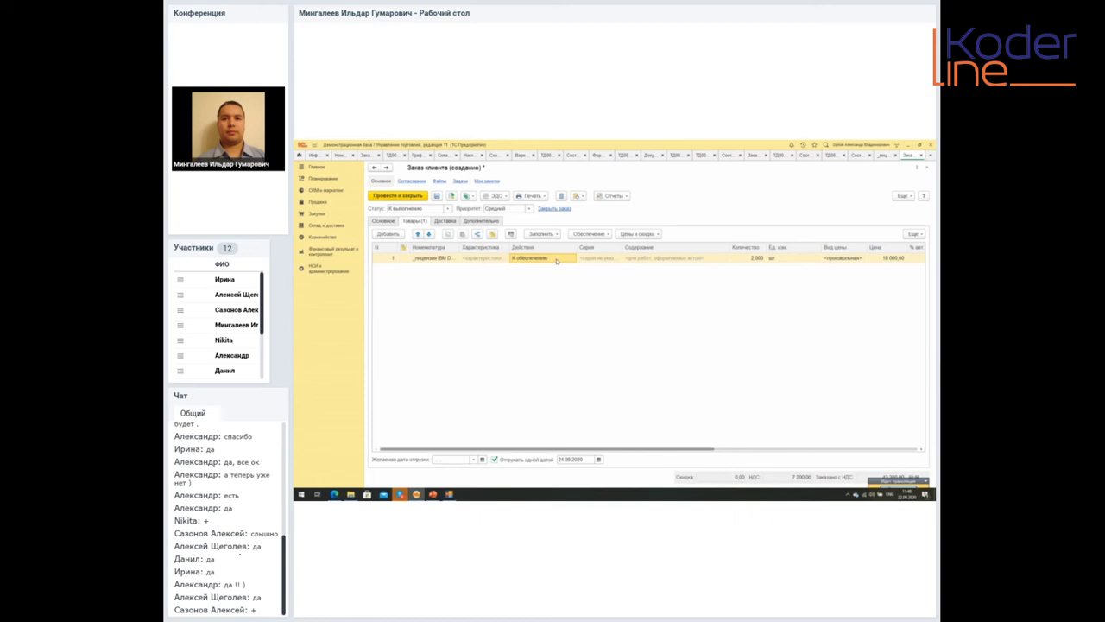
Step: Refill the line's supply with Обеспечивать обособленно enabled and widen the Действия column to show the full action
click(576, 236)
click(586, 248)
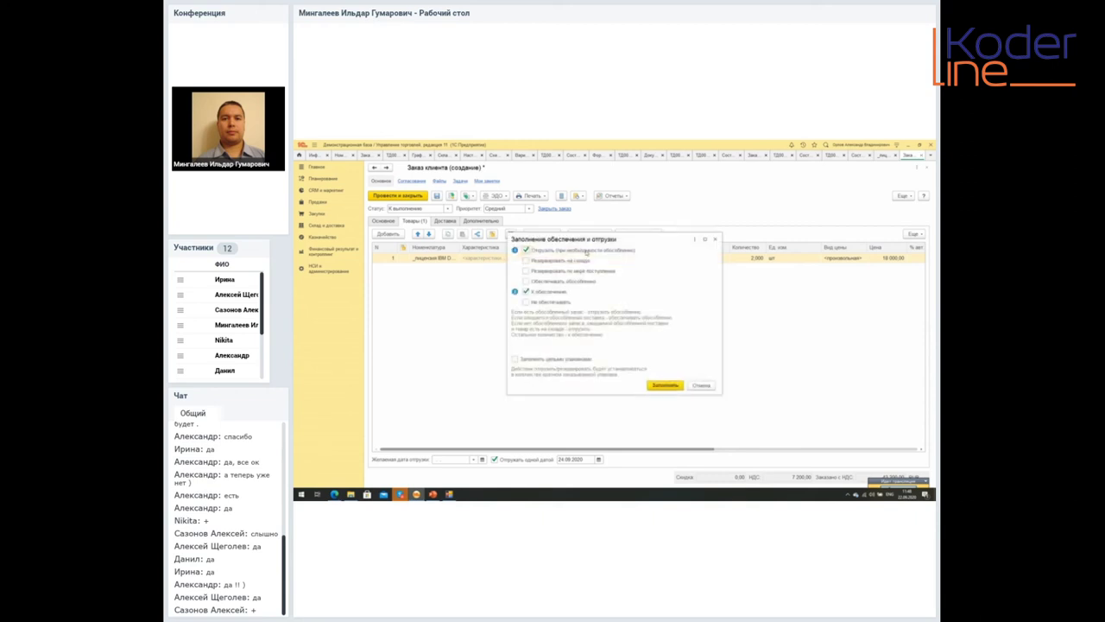
click(525, 281)
click(665, 385)
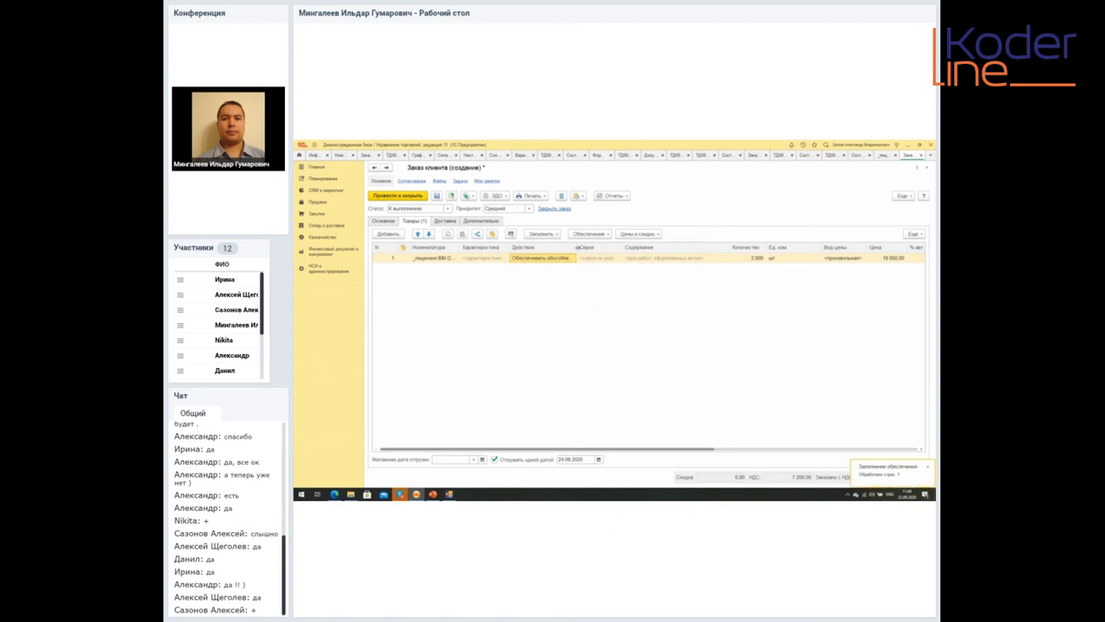
drag(576, 248, 590, 249)
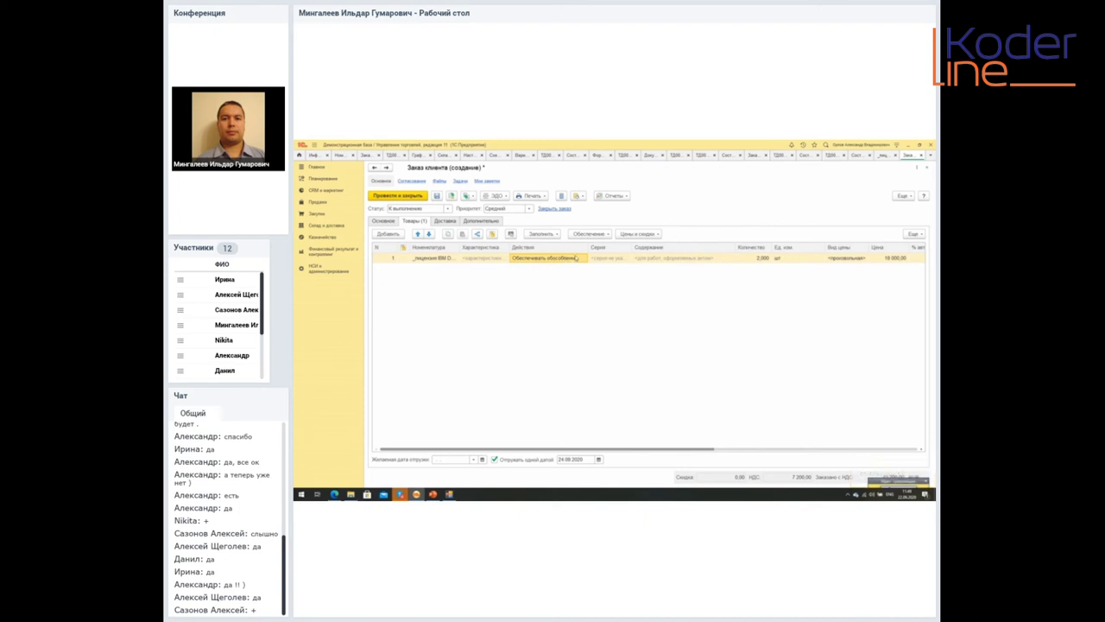
Step: Try to post the customer order and fill its Соглашение with Оптовые (кредит)
click(452, 197)
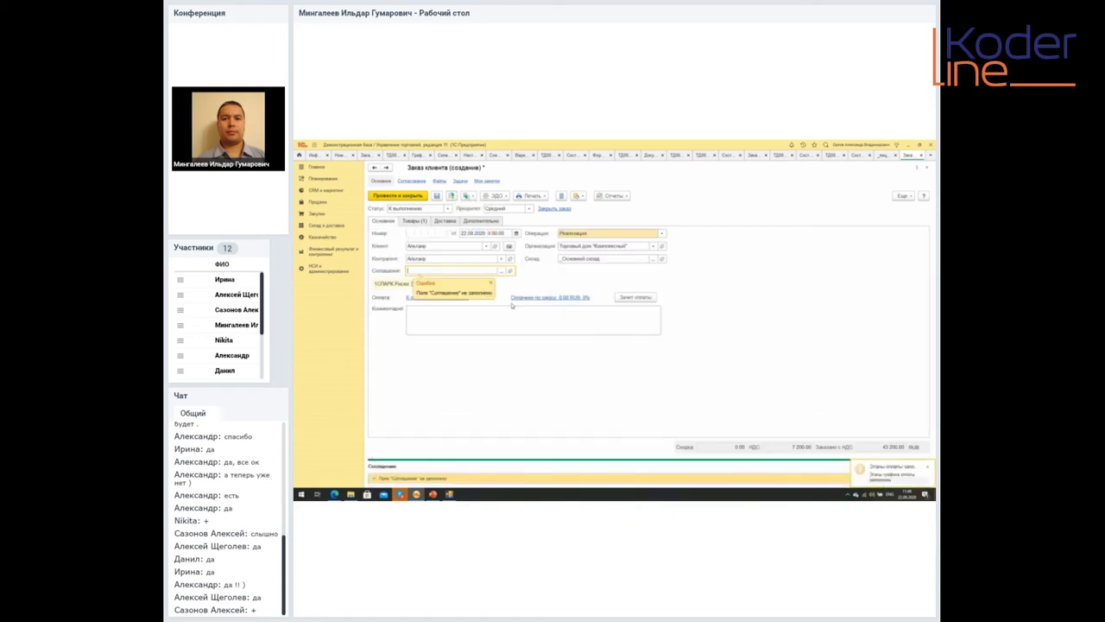
click(500, 270)
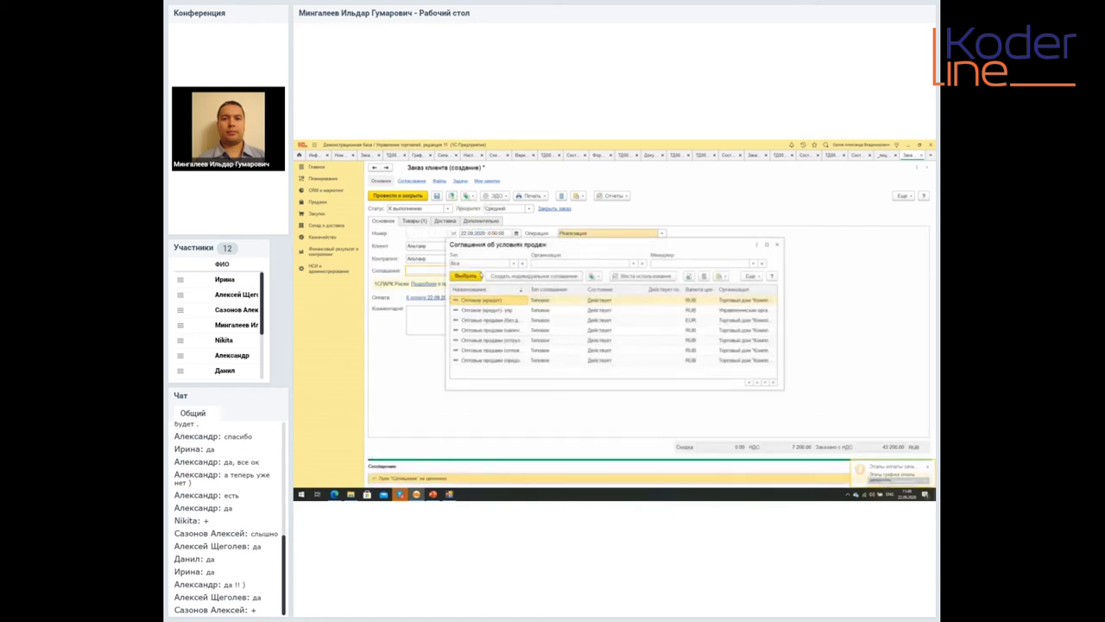
click(466, 275)
Step: Set the goods line's price type to <произвольная> with a price of 18 000 and post the customer order
click(412, 221)
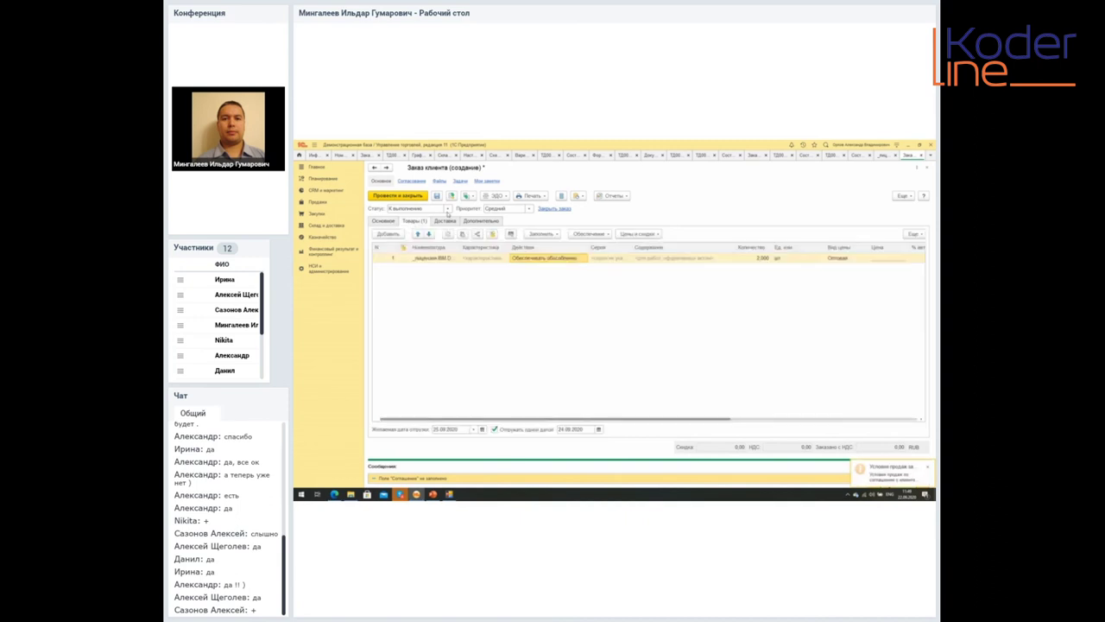
click(451, 196)
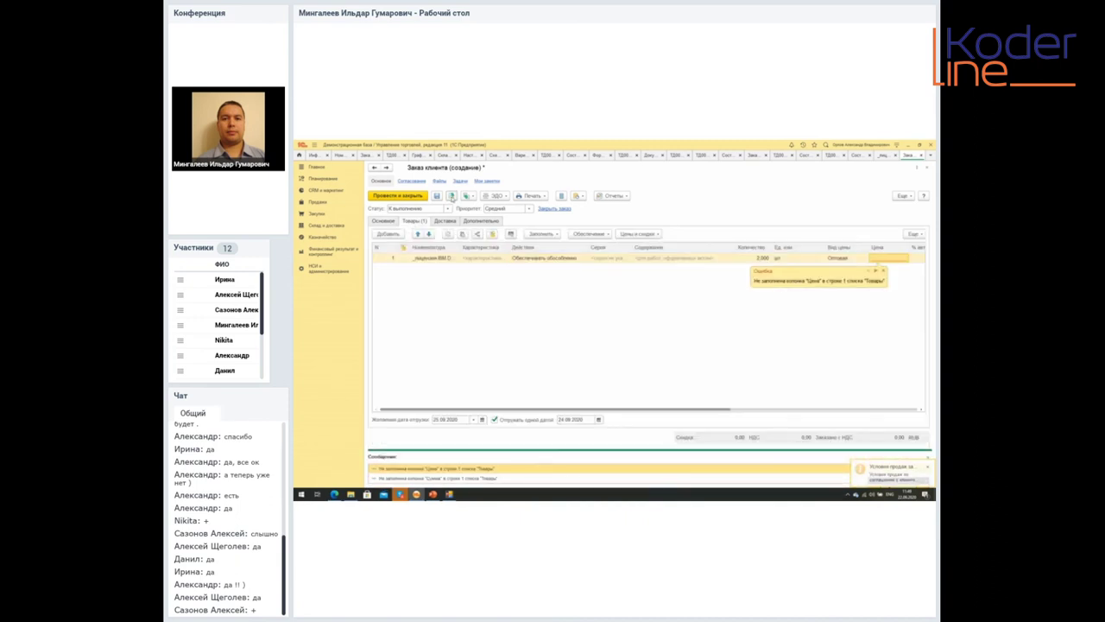
click(889, 258)
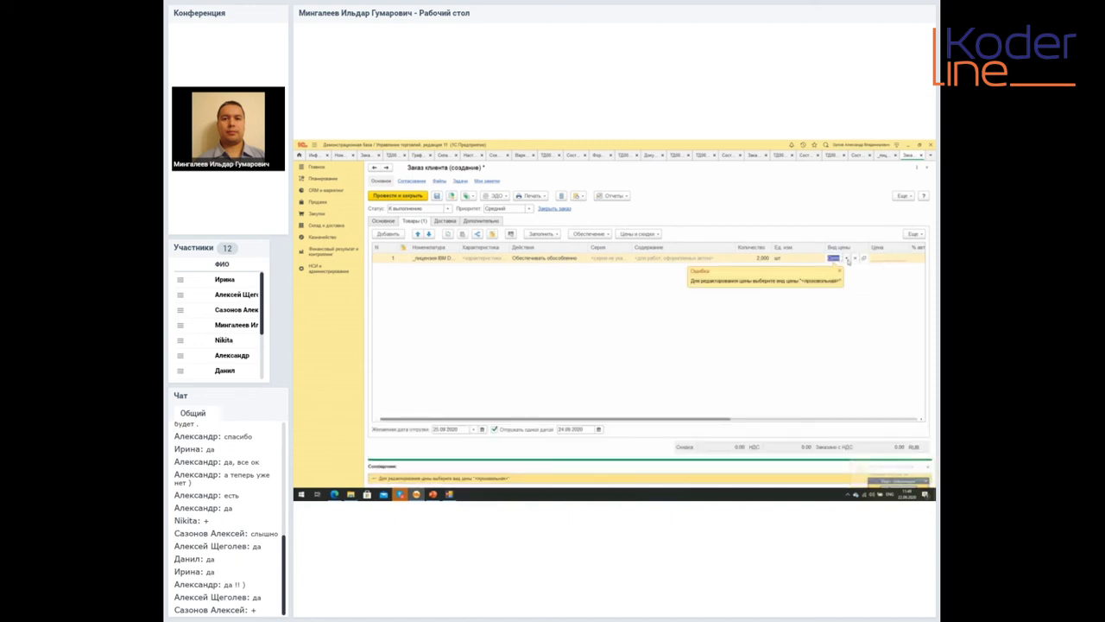
click(846, 258)
click(863, 338)
click(892, 259)
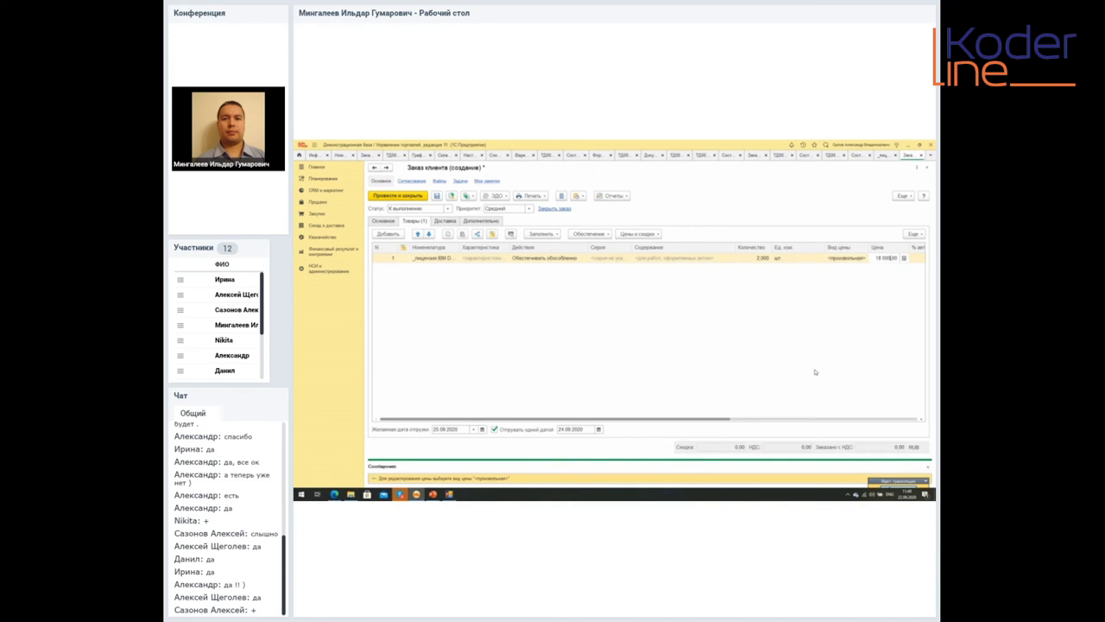
key(Return)
click(451, 196)
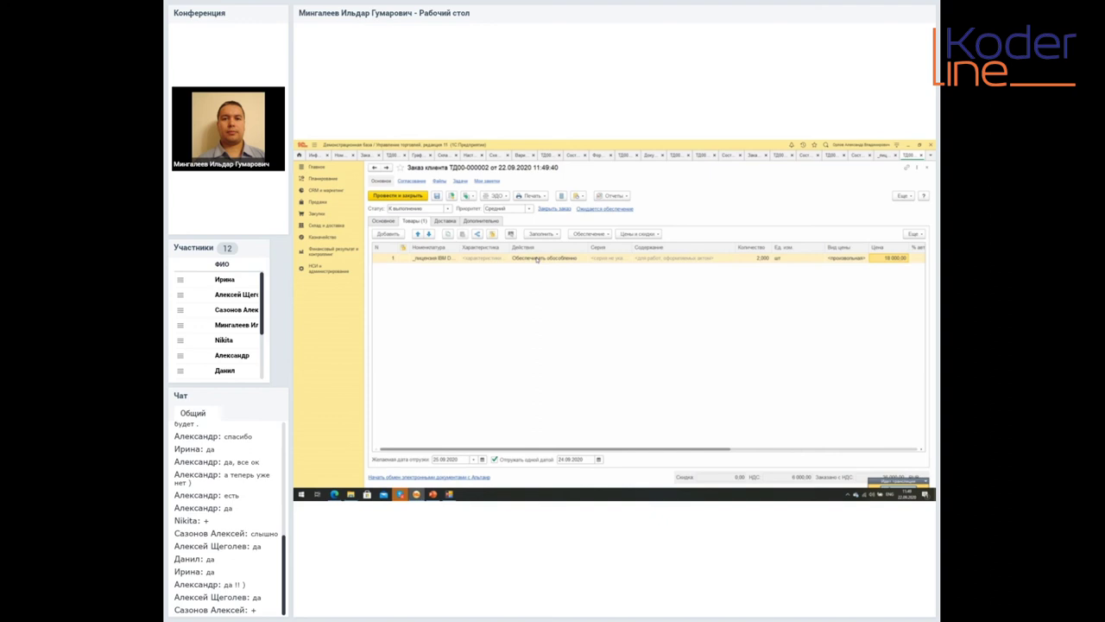
Step: Generate a supplier order through Формирование заказов по потребностям for _Основной склад, using the supply method _Закупка сервера СУБД
click(333, 226)
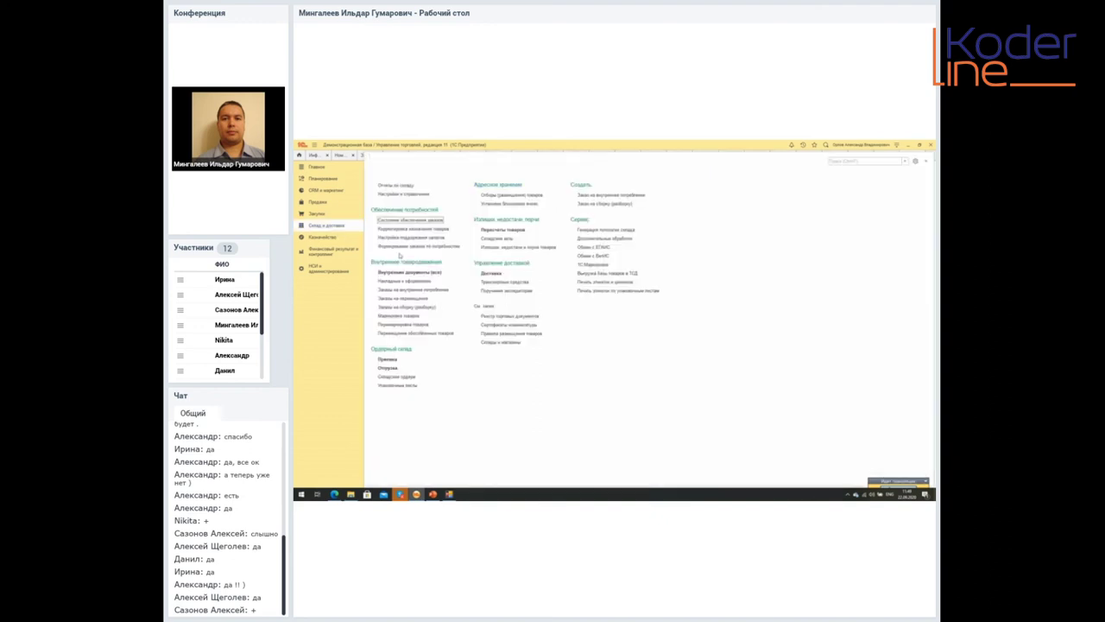
click(403, 248)
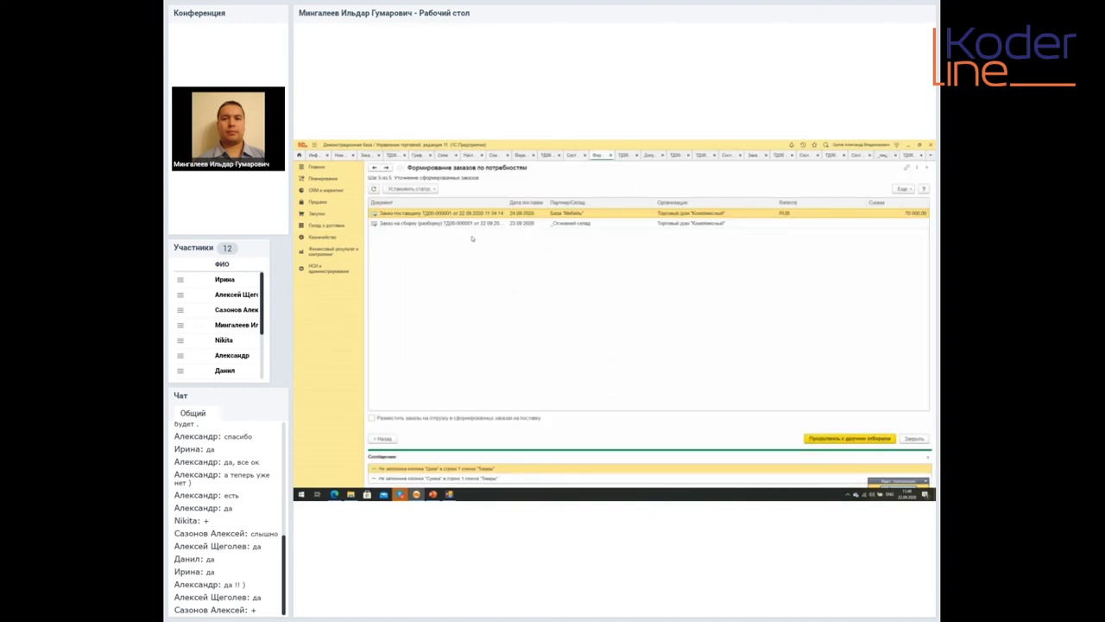
click(829, 439)
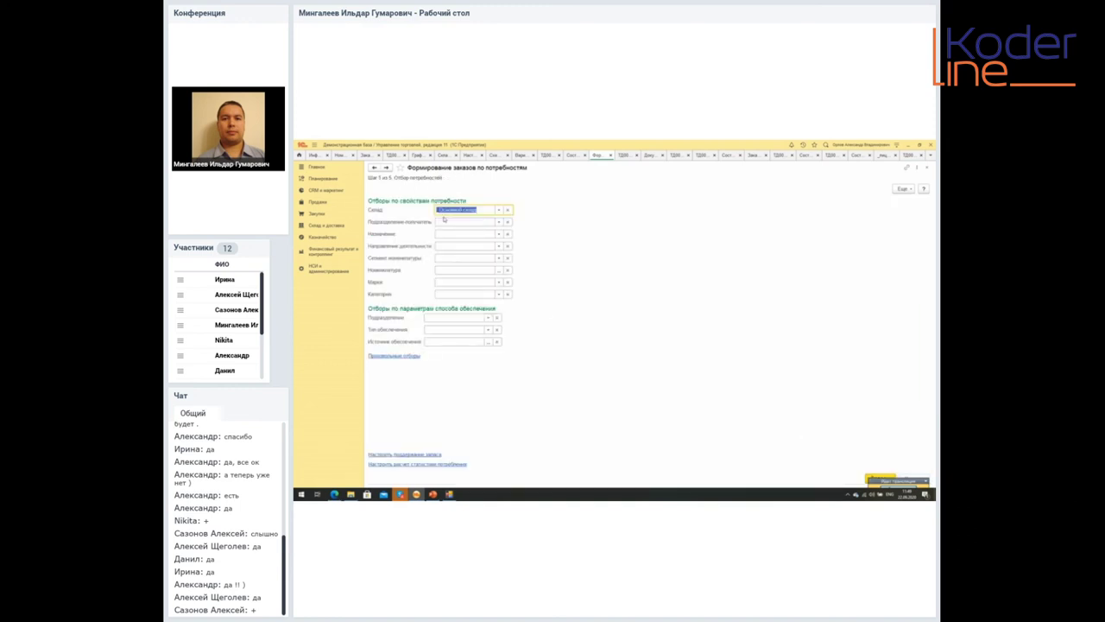
click(872, 478)
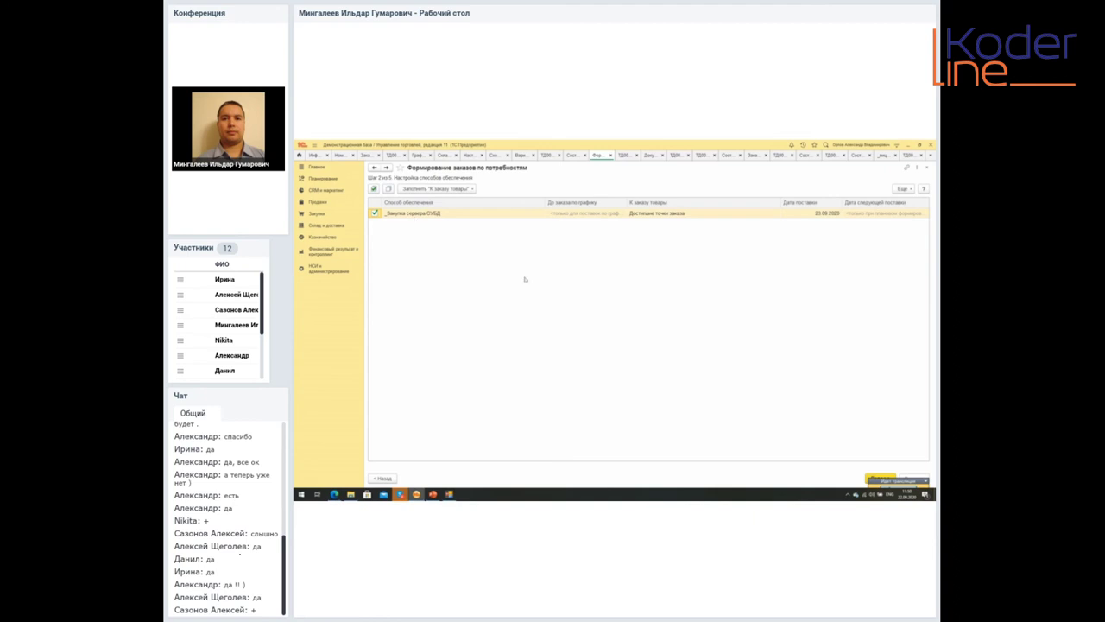
click(880, 478)
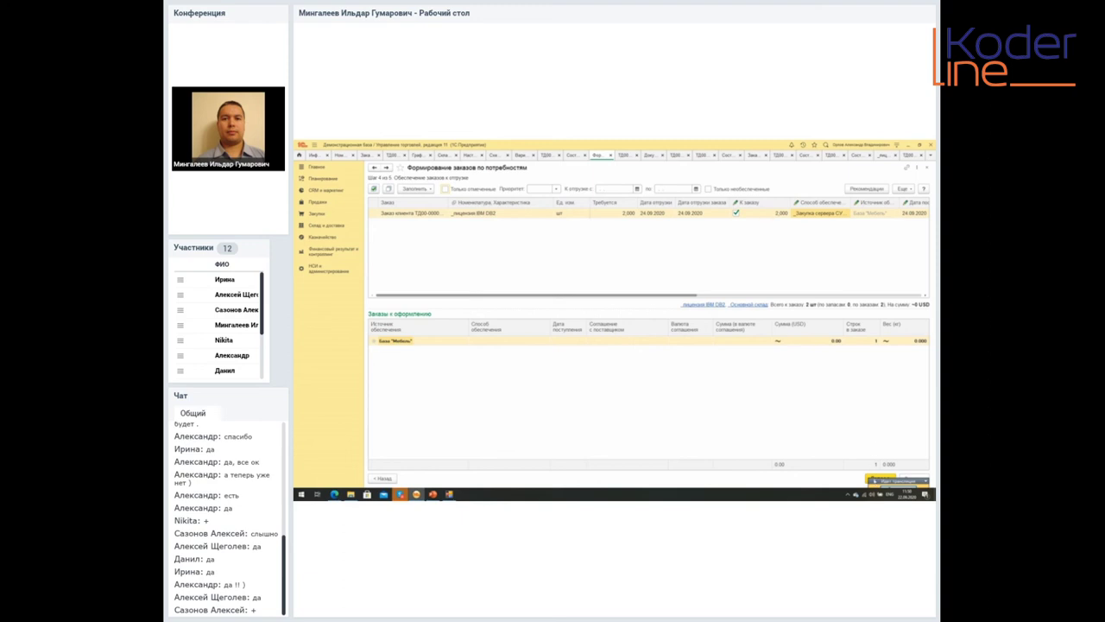
click(874, 477)
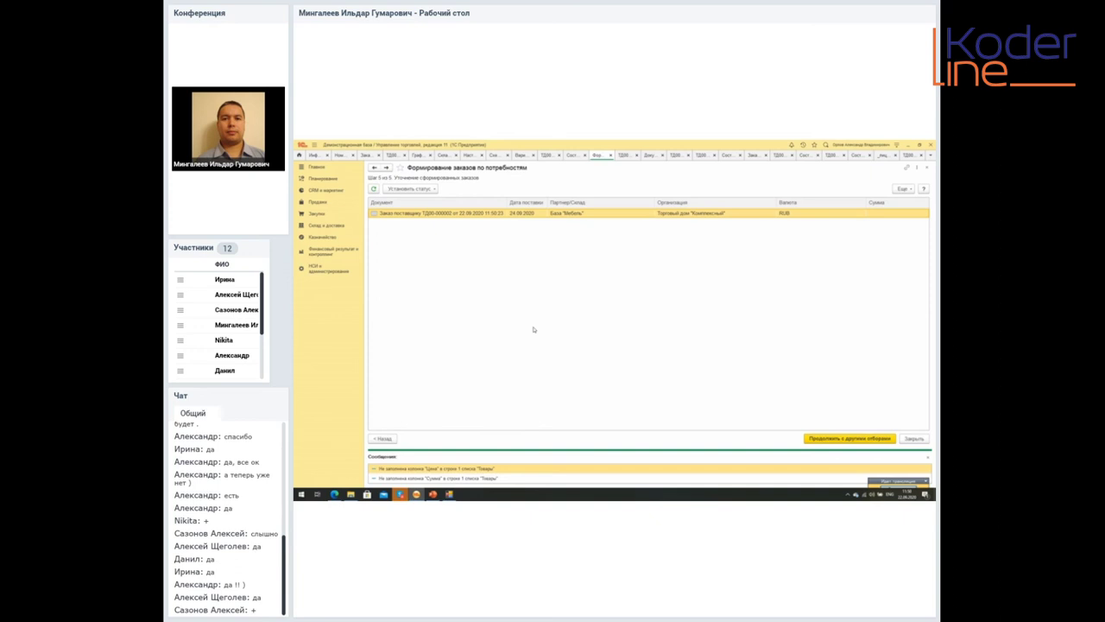
Step: Open the generated supplier order for База "Мебель" and set its license line's price to 18 000
double_click(644, 213)
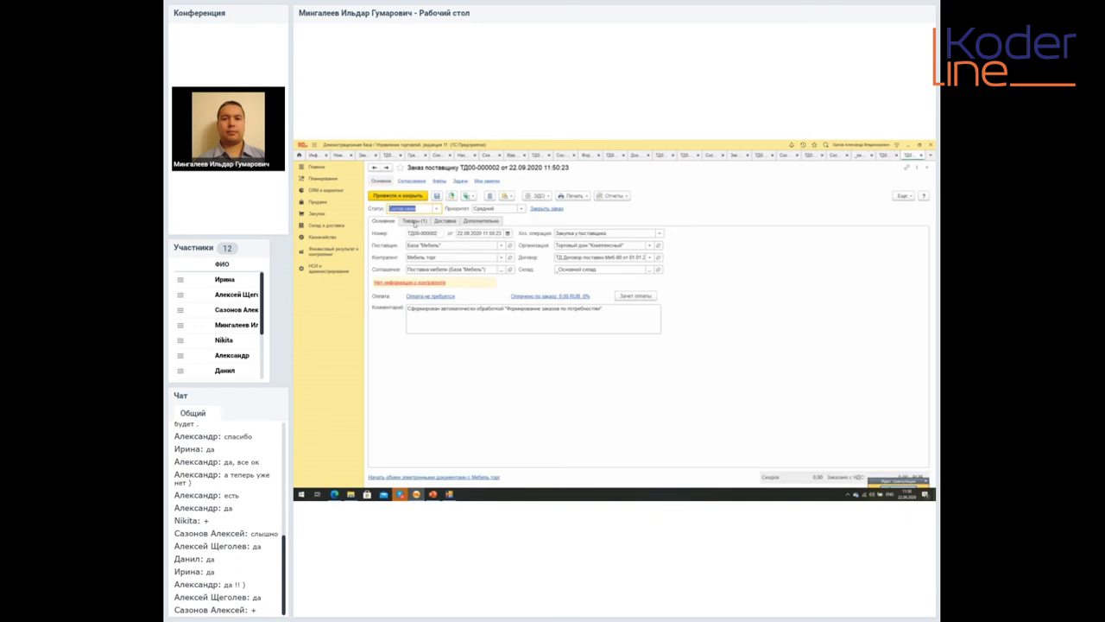
click(414, 221)
double_click(793, 257)
text(630)
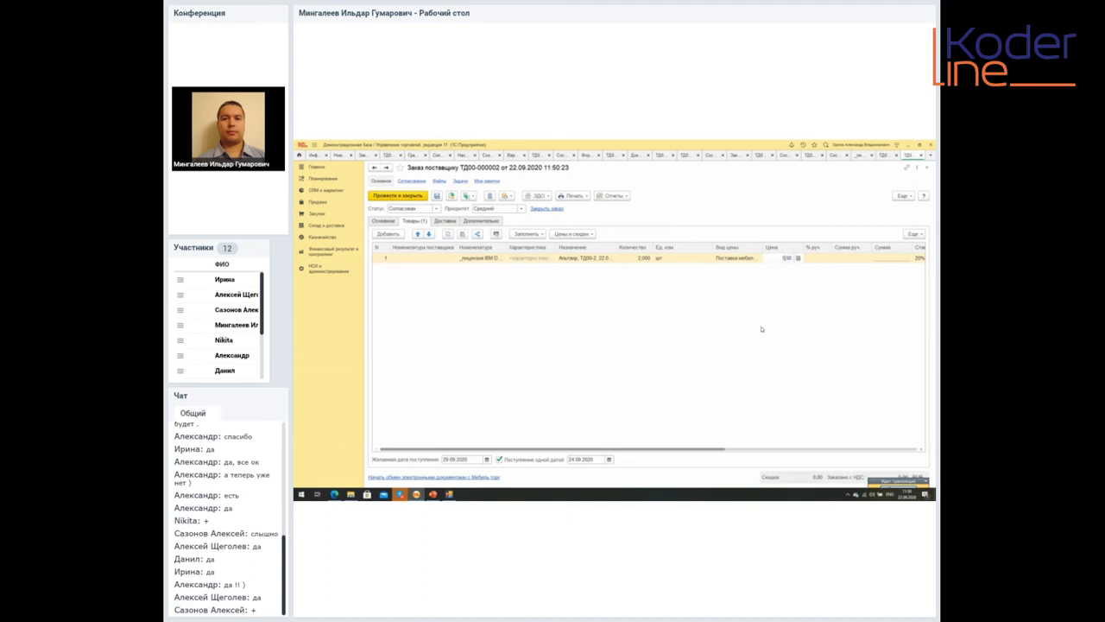
key(Return)
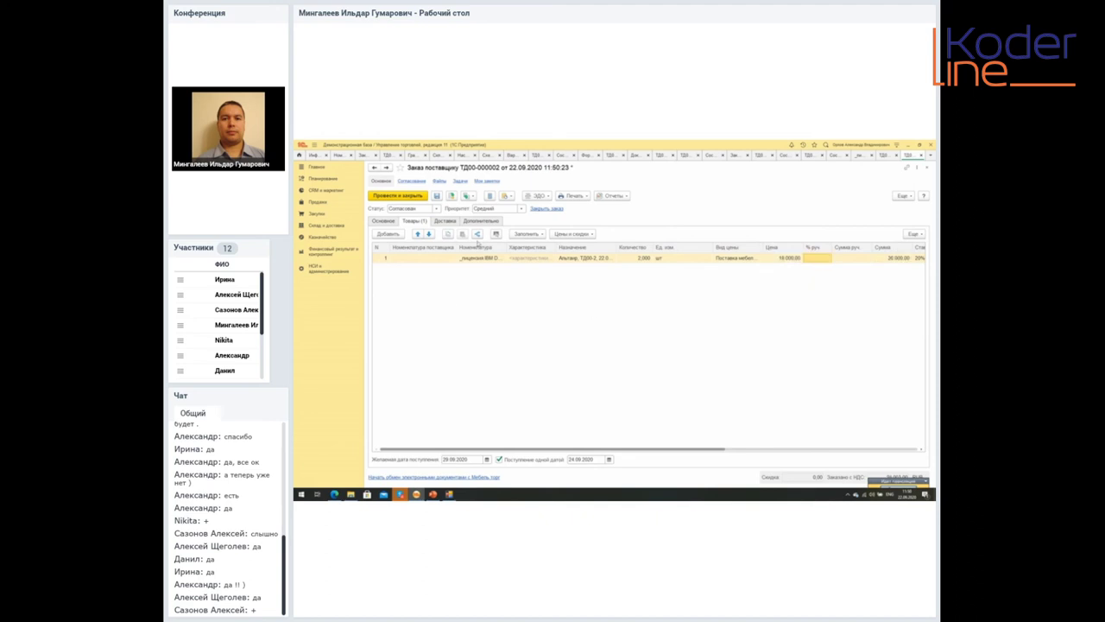
Step: Enable automatic registration of supplier prices in the supplier order's additional settings and return to its goods list
click(481, 222)
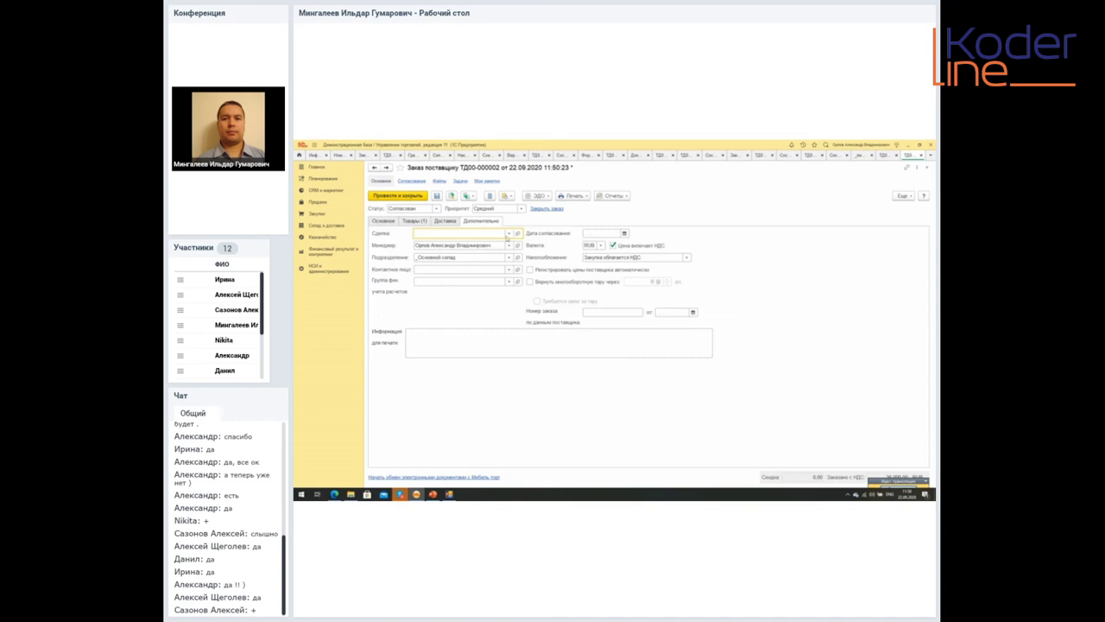
click(529, 269)
click(415, 222)
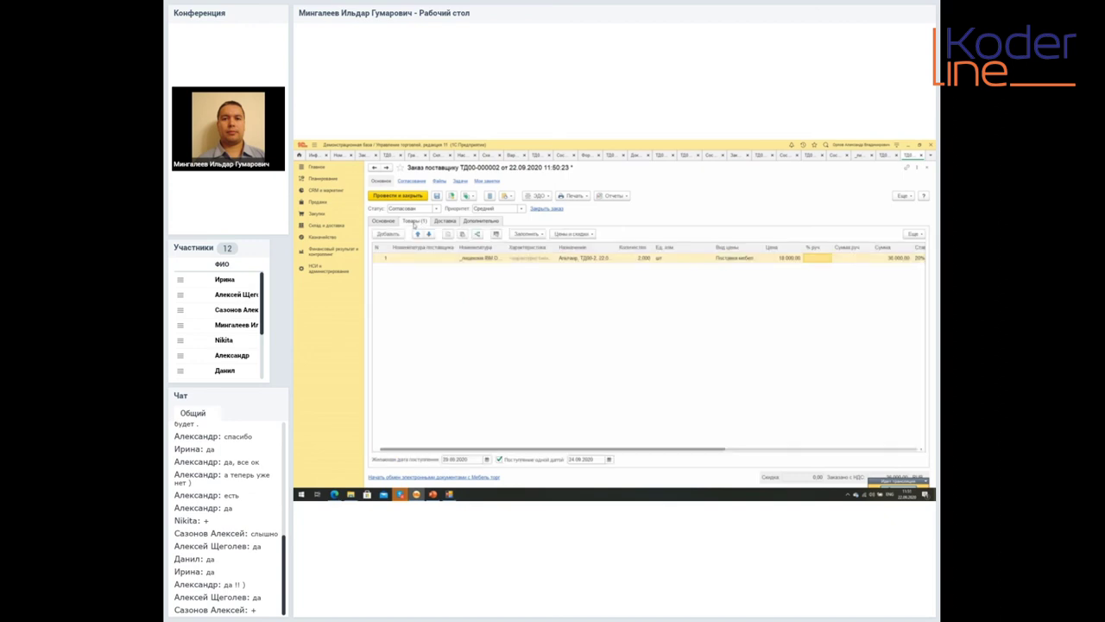
Step: Compare the goods line's Назначение in the new supplier order with that of the earlier База "Мебель" order under Закупки
drag(616, 248, 664, 251)
click(607, 261)
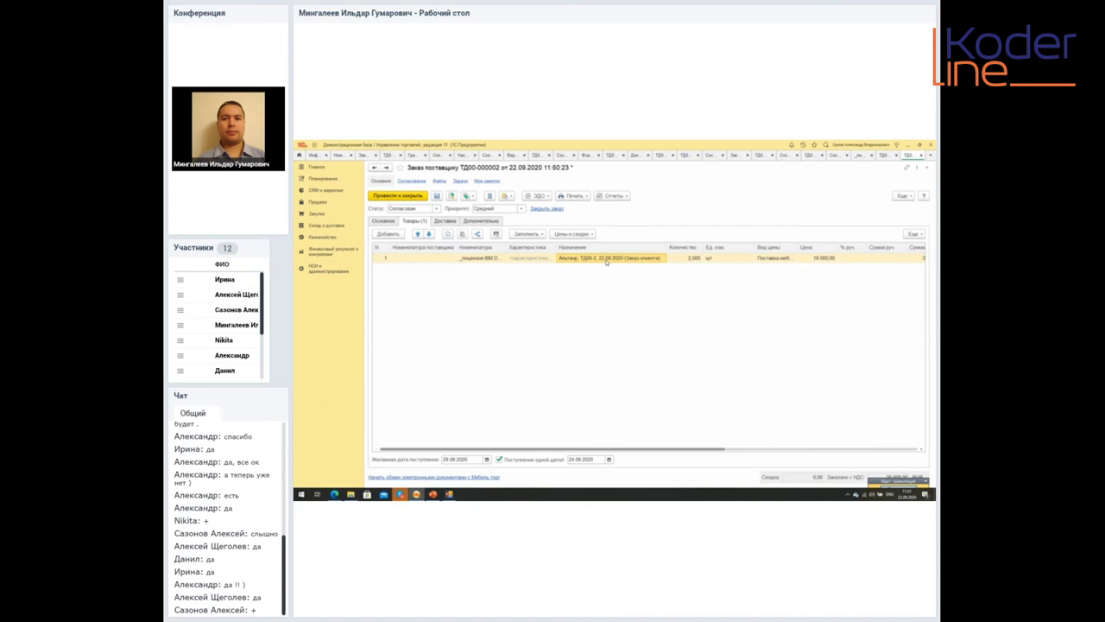
click(316, 215)
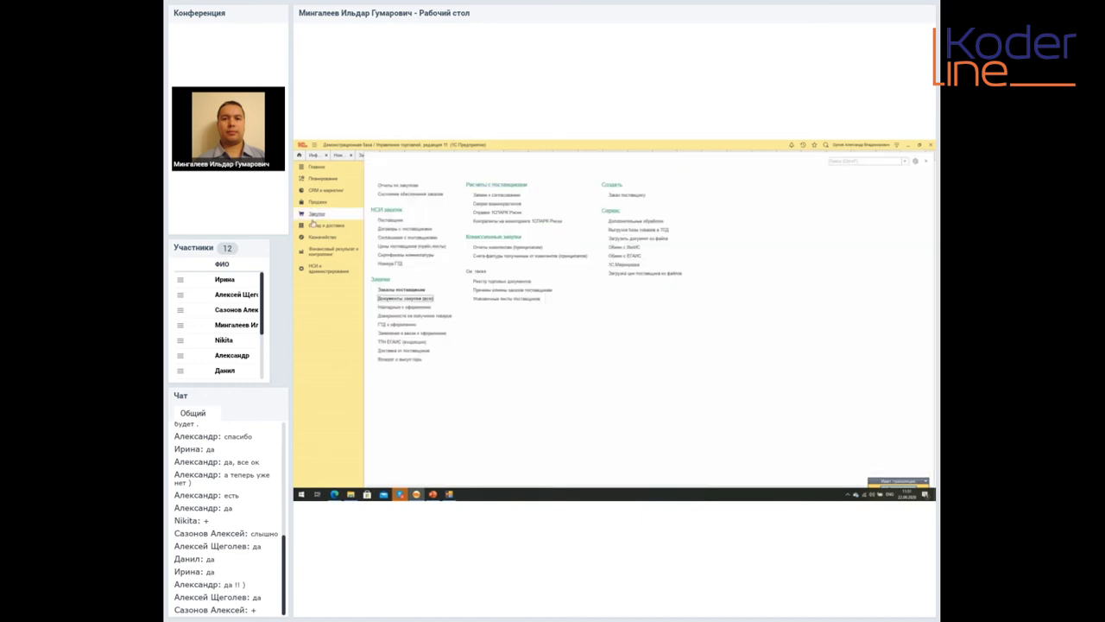
click(402, 290)
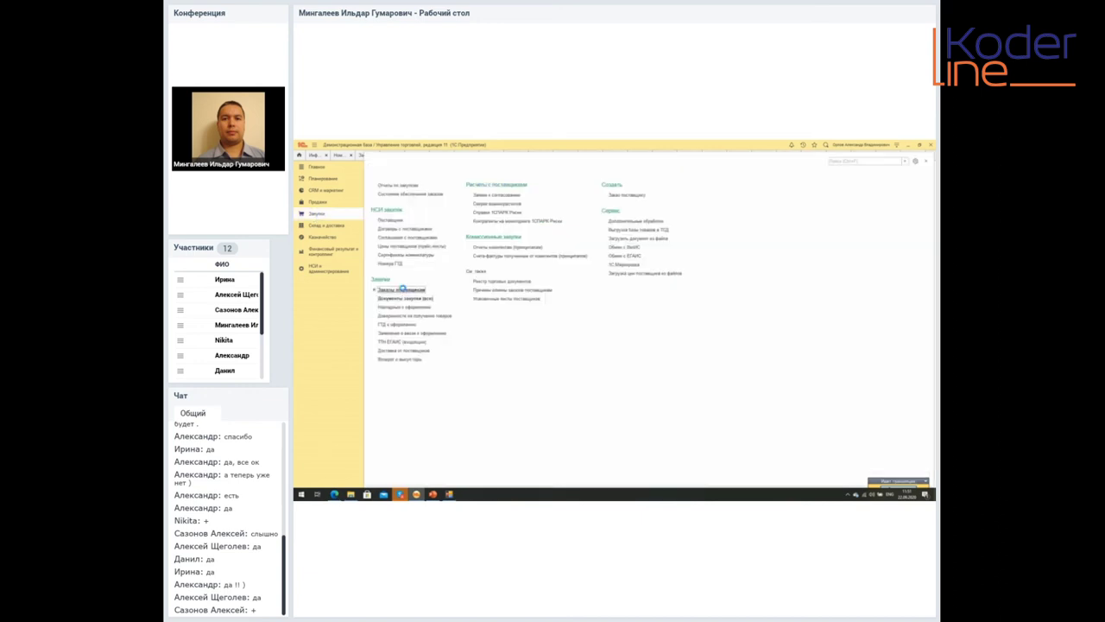
double_click(573, 448)
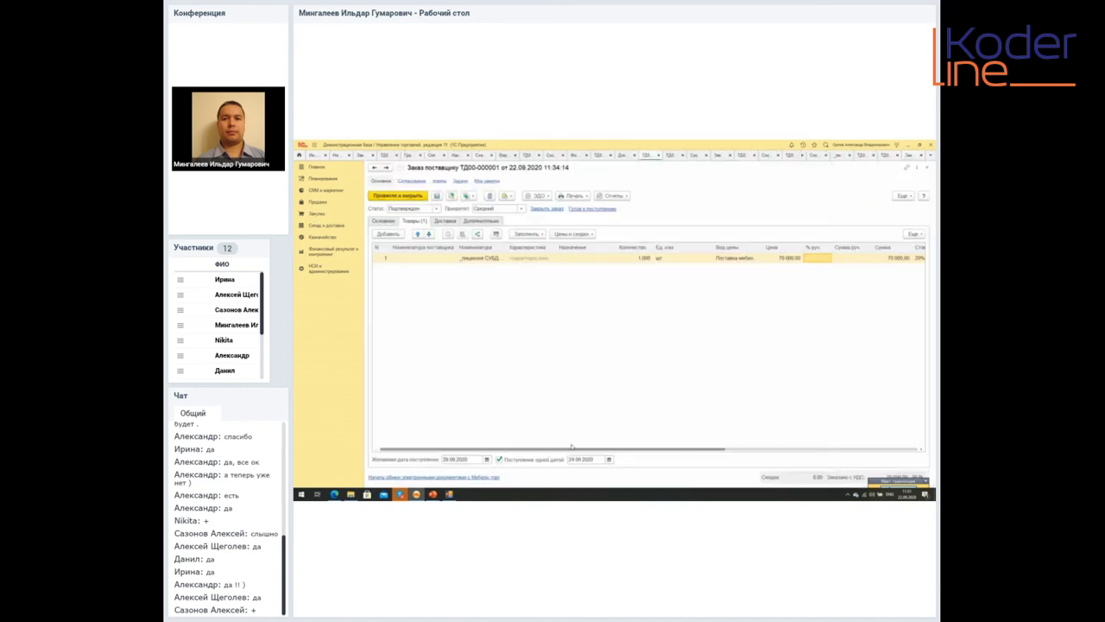
click(579, 258)
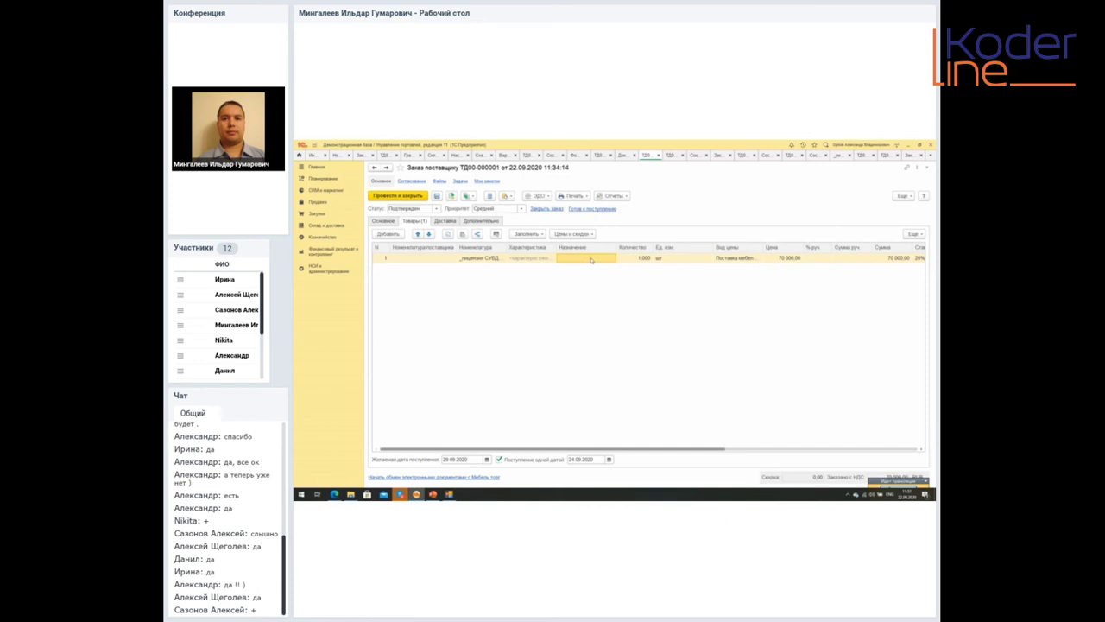
click(926, 169)
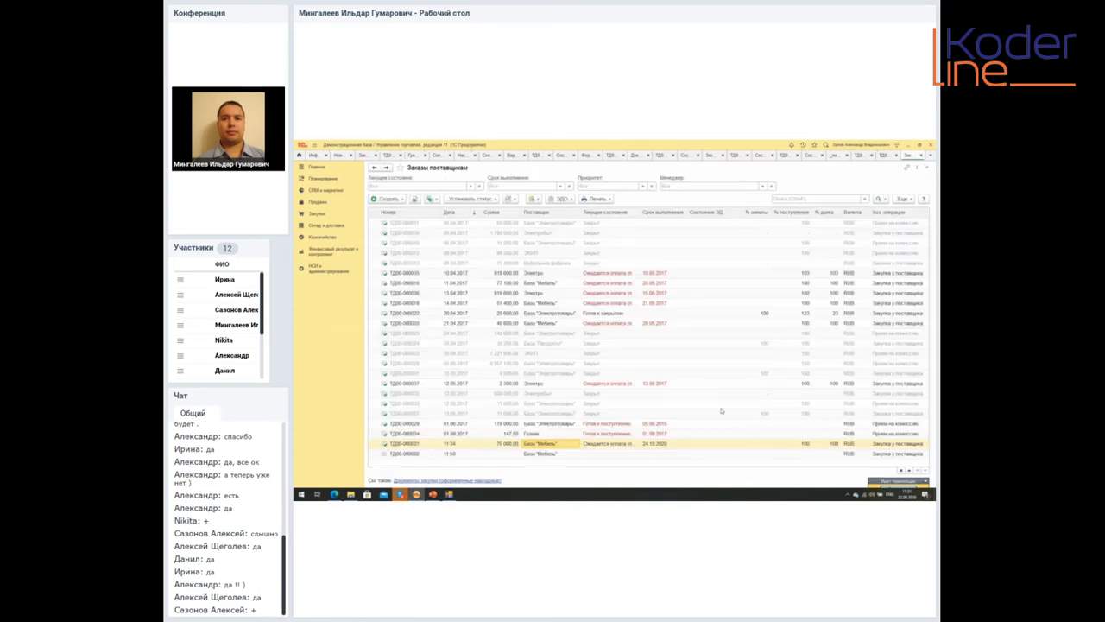
double_click(575, 453)
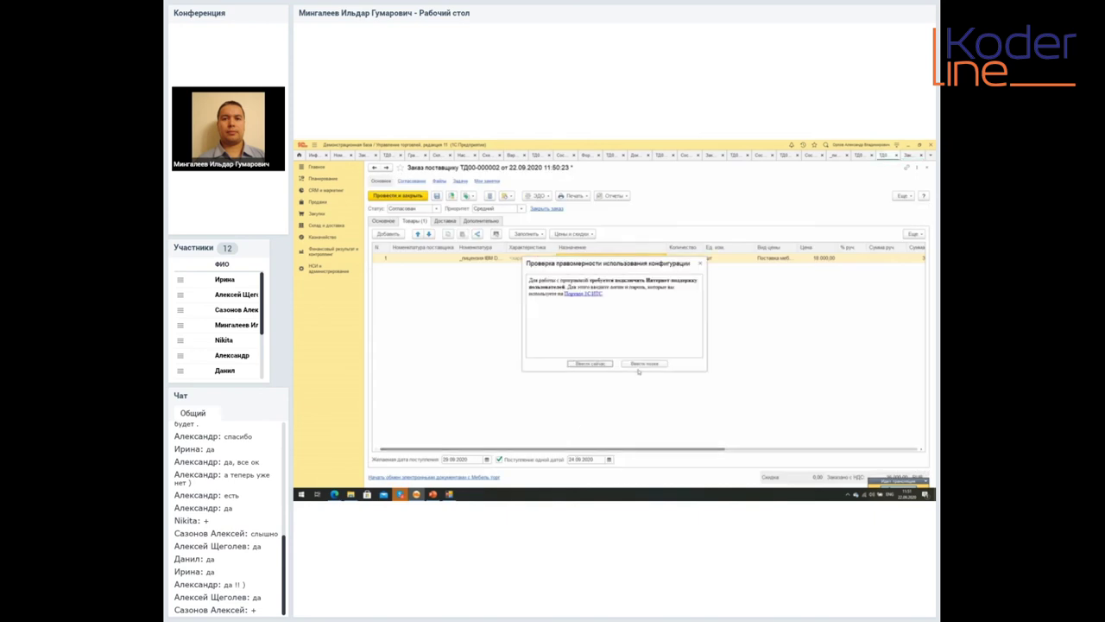
click(644, 368)
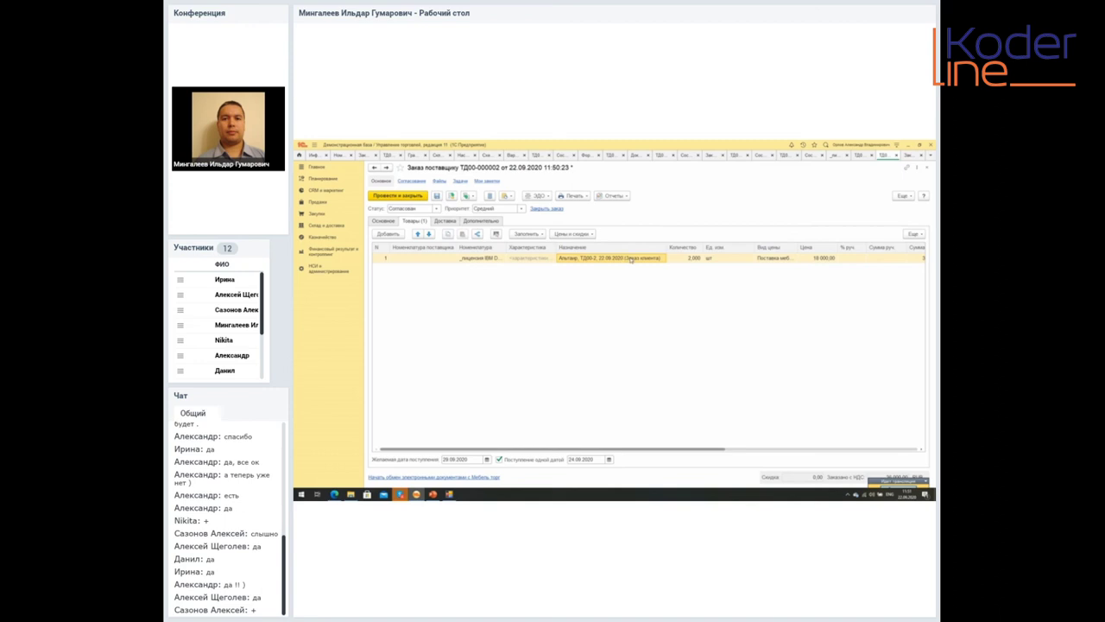
Step: Set the new supplier order's status to Подтвержден and post it
click(436, 208)
click(429, 238)
click(450, 195)
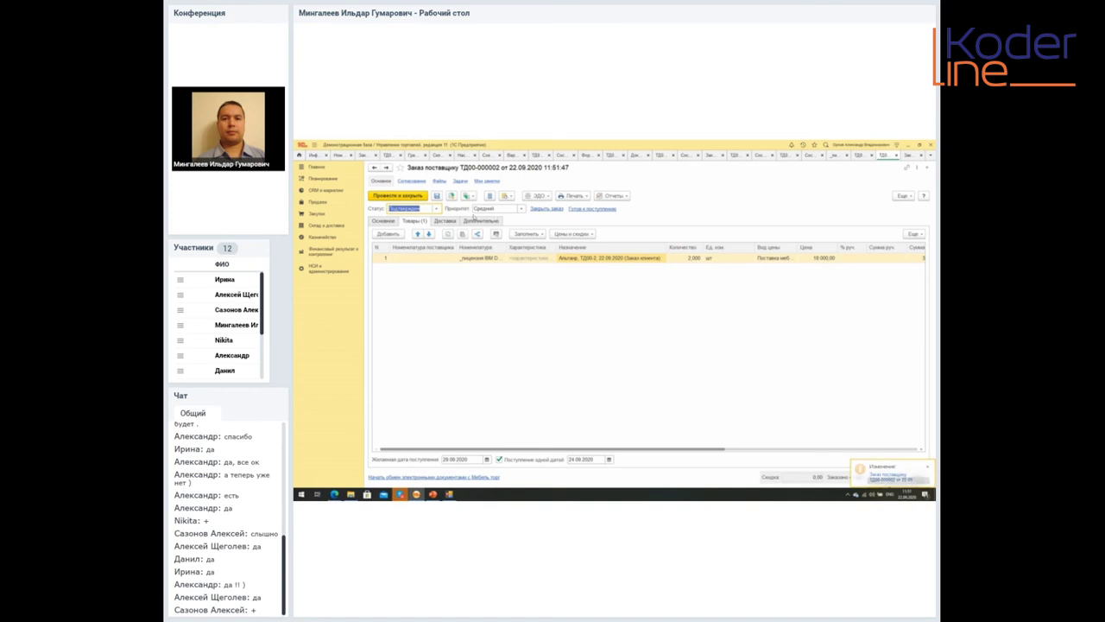
Step: Create a Приобретение товаров и услуг receipt from the supplier order, widen its Назначение column and post it
click(467, 196)
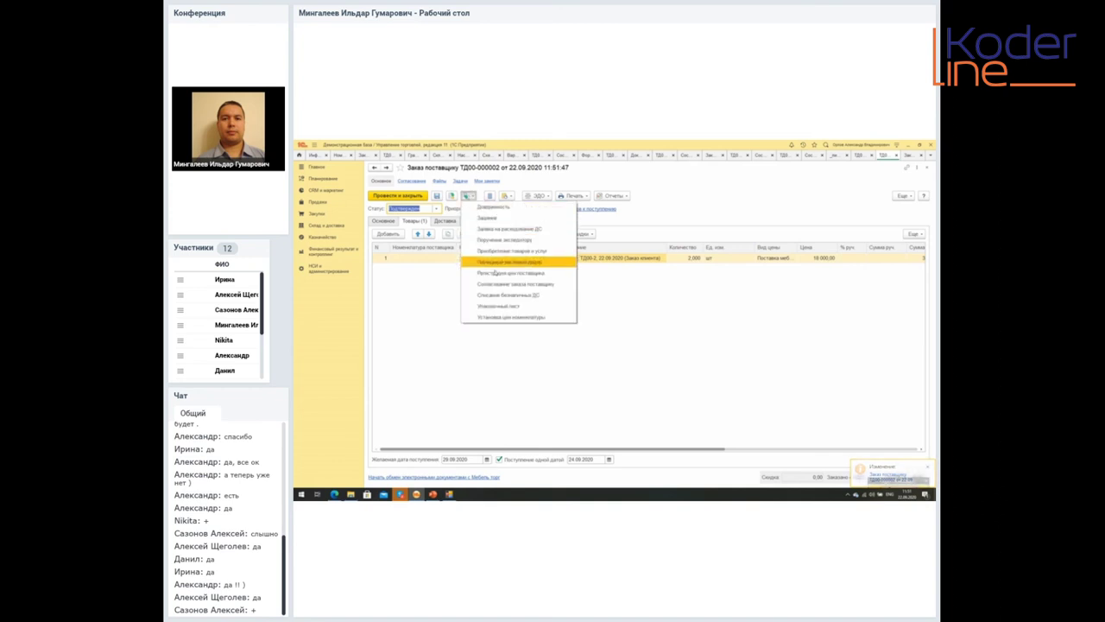
click(503, 251)
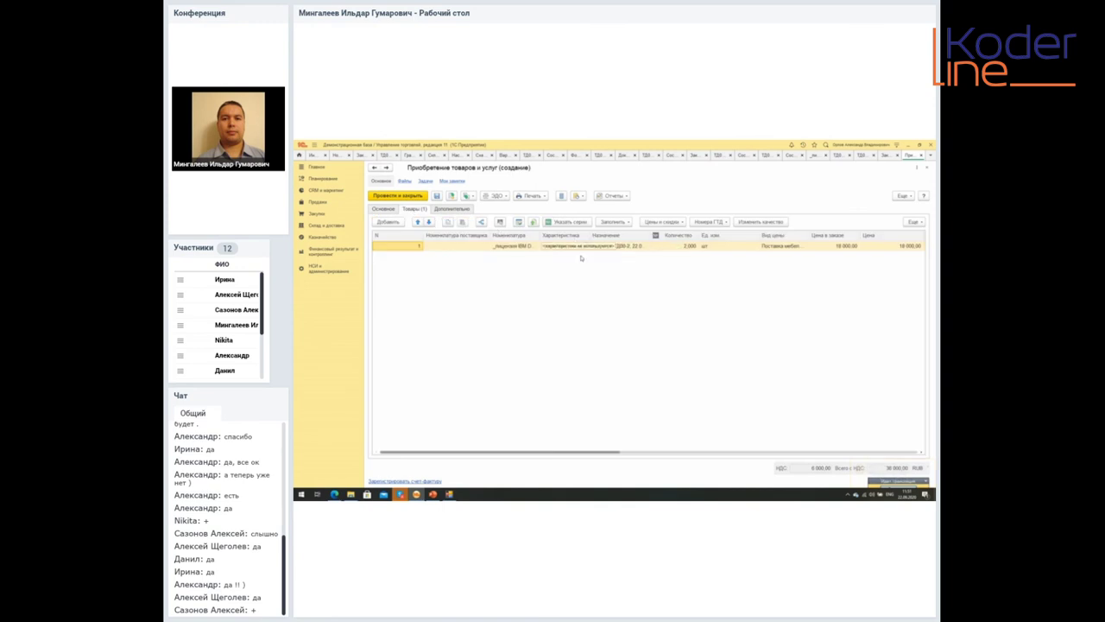
drag(647, 236, 701, 234)
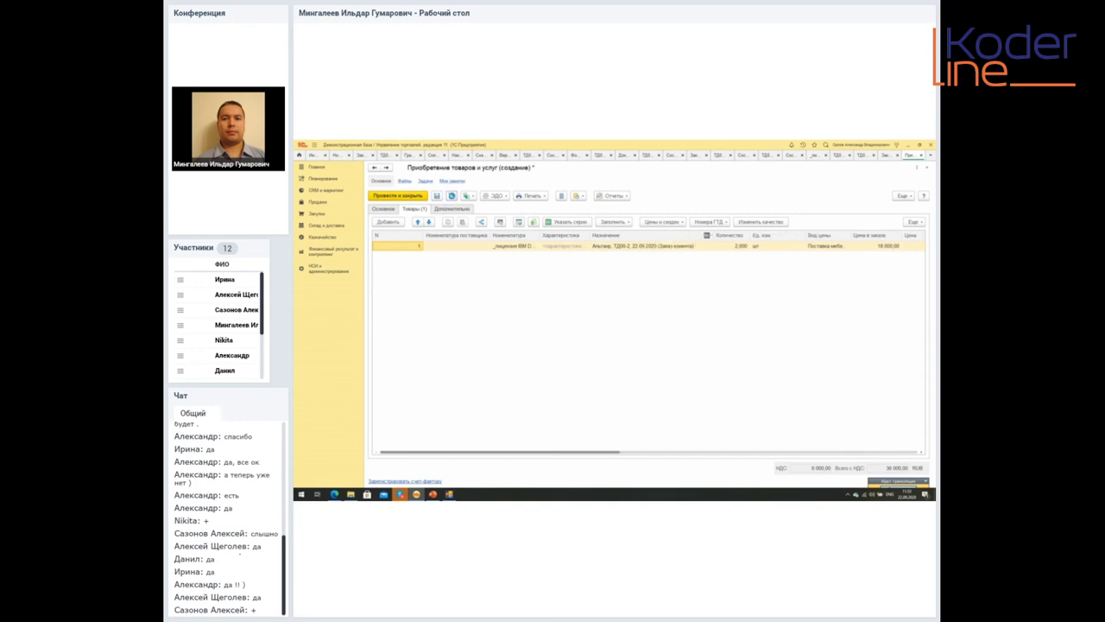
click(451, 196)
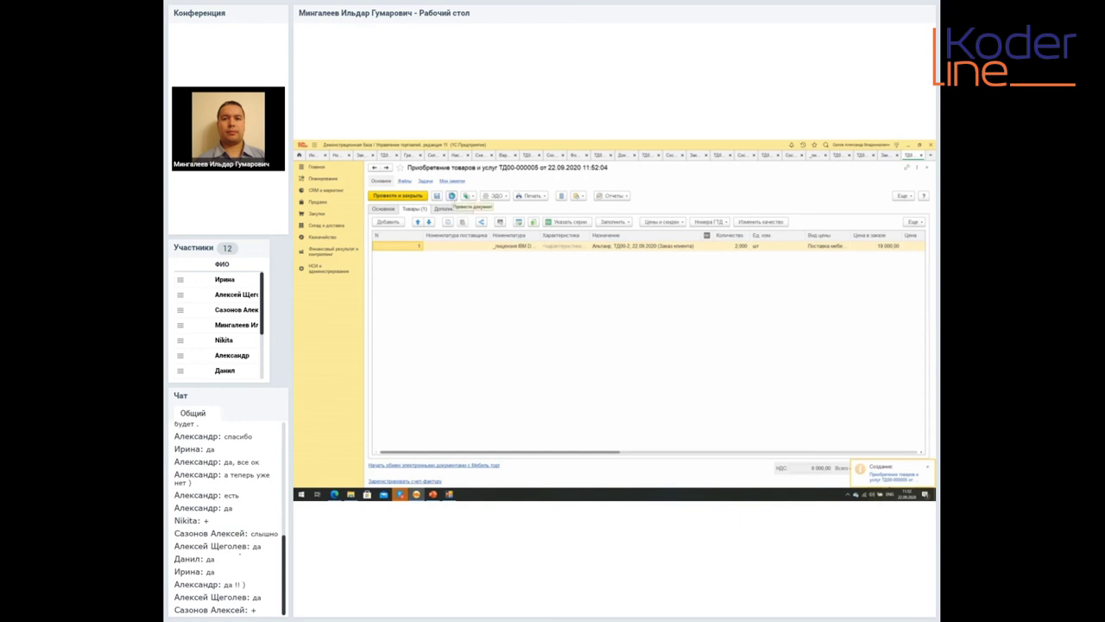
Step: Open the receipt's license item card and check its reserved quantity in the Остатки и доступность report
double_click(518, 247)
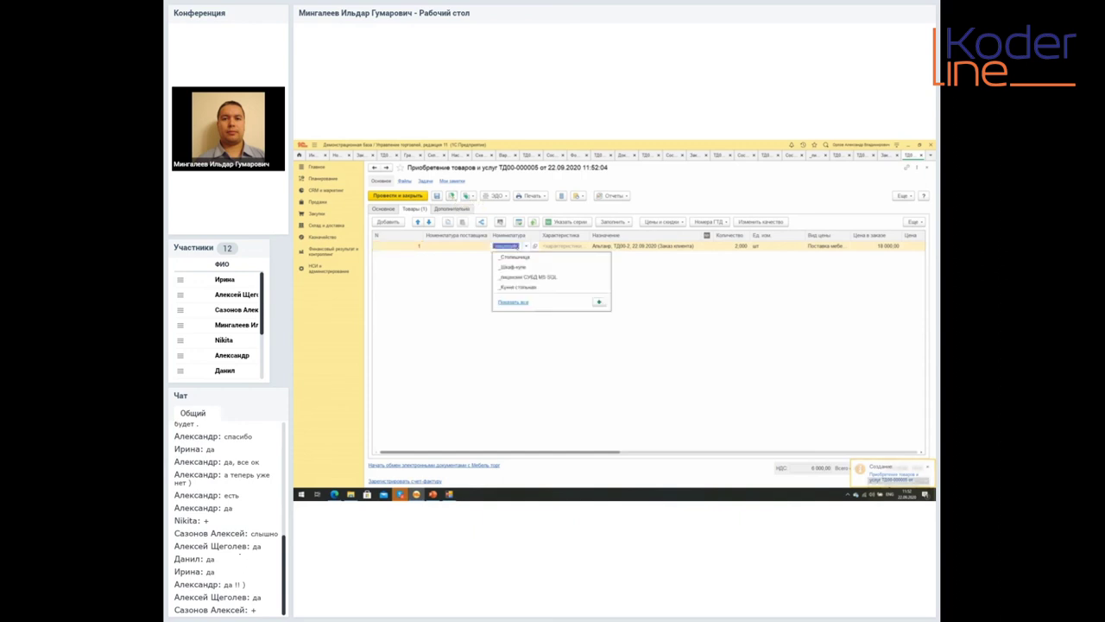
click(534, 247)
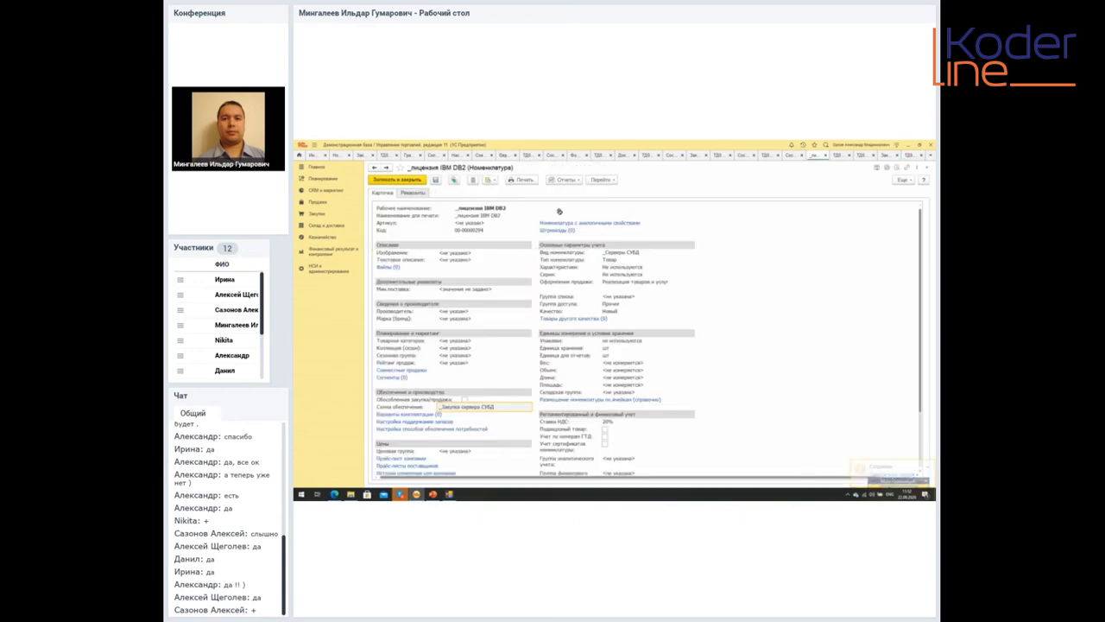
click(566, 180)
click(591, 272)
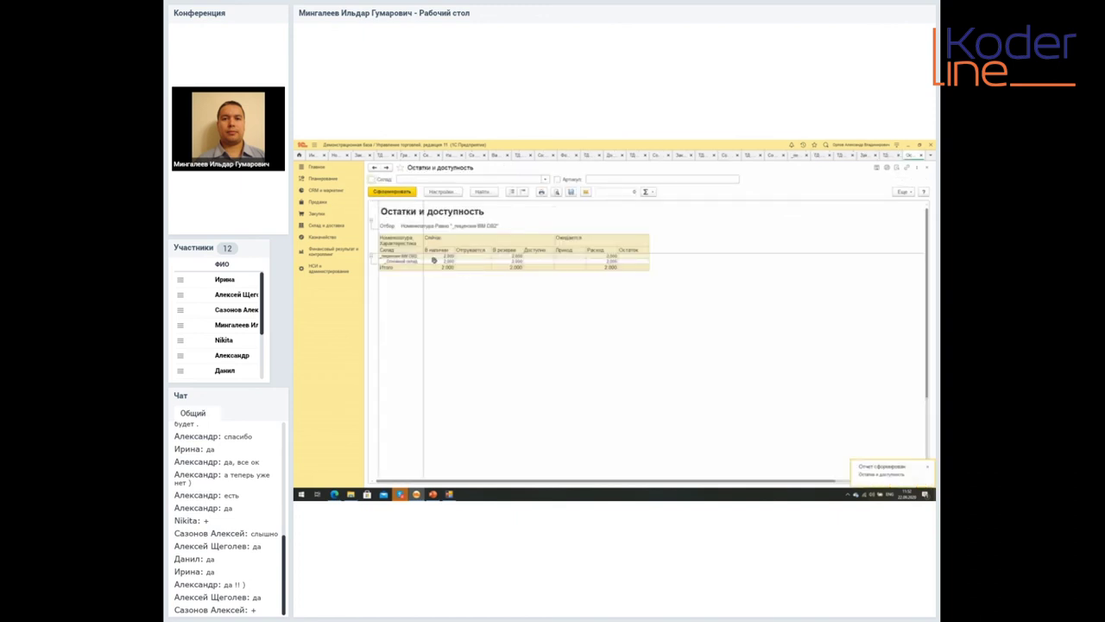
click(514, 260)
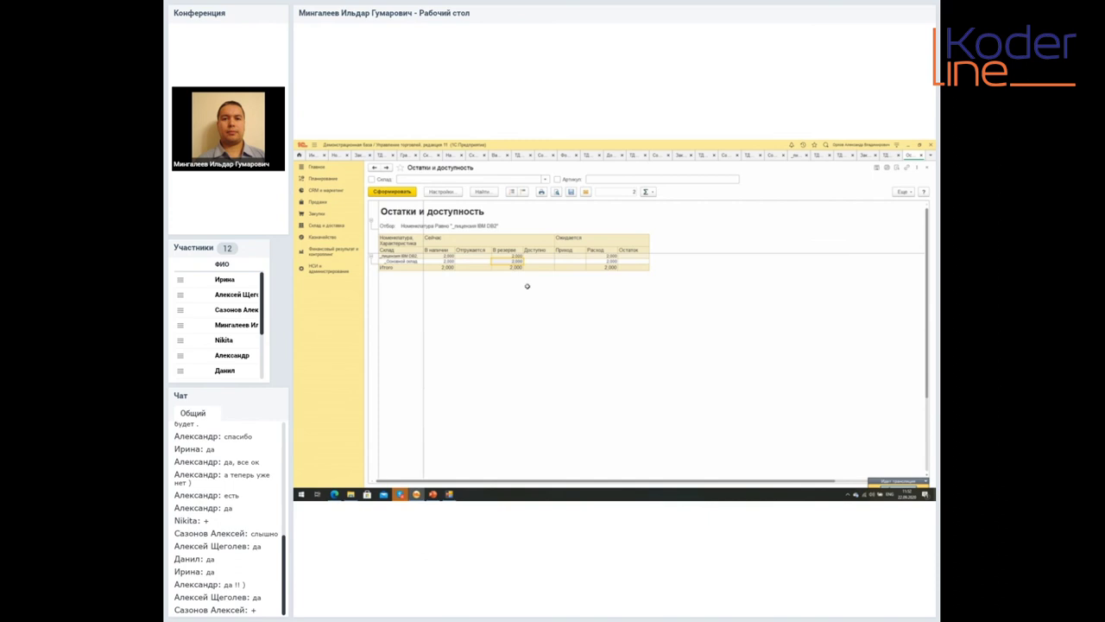
Step: Return to the customer order and fill the license line's supply with the Отгрузить and Обеспечивать обособленно options enabled
click(888, 156)
click(865, 156)
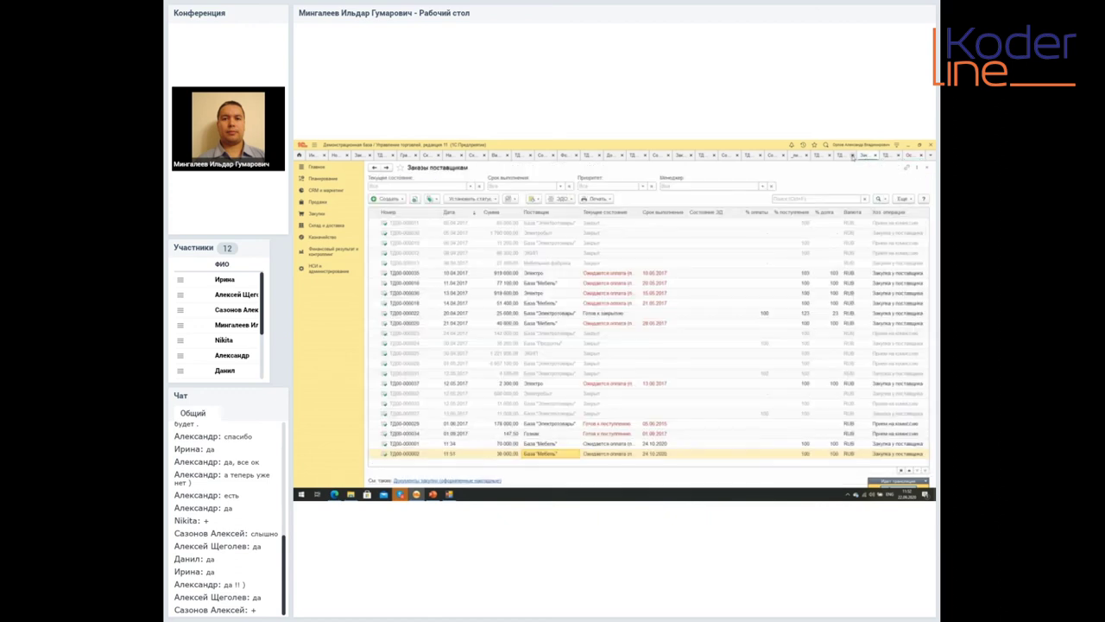
click(854, 157)
click(841, 156)
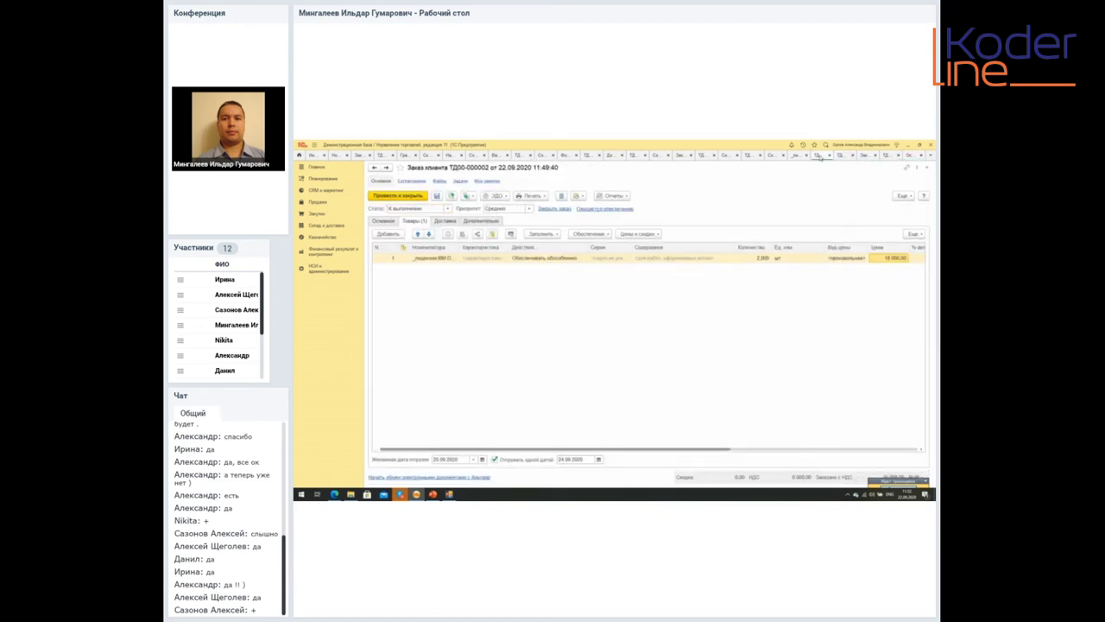
click(553, 261)
click(589, 234)
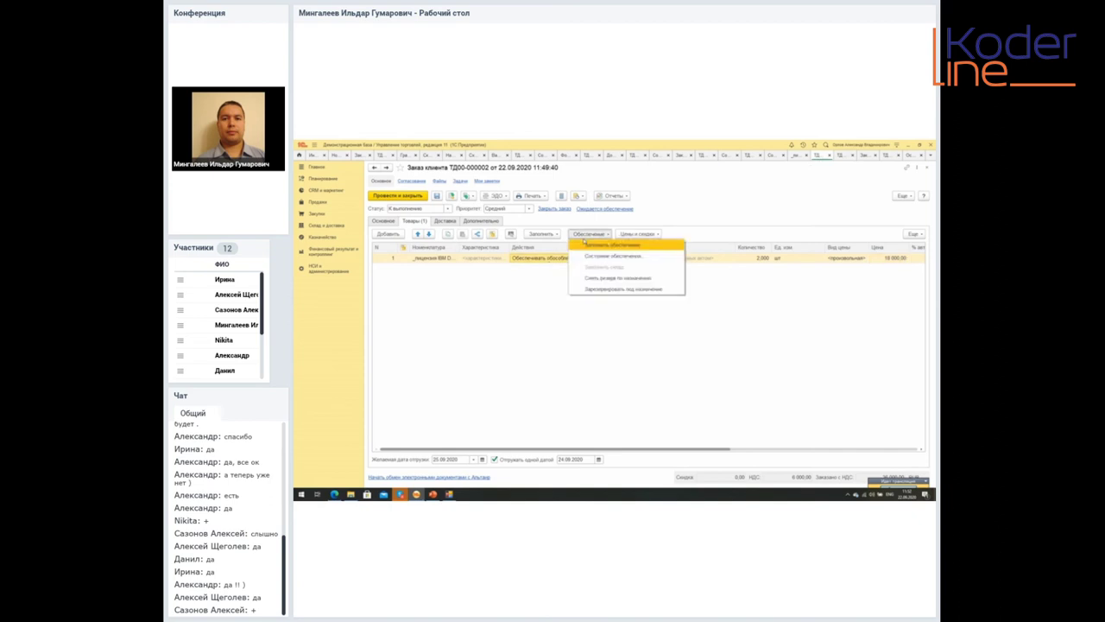
click(592, 246)
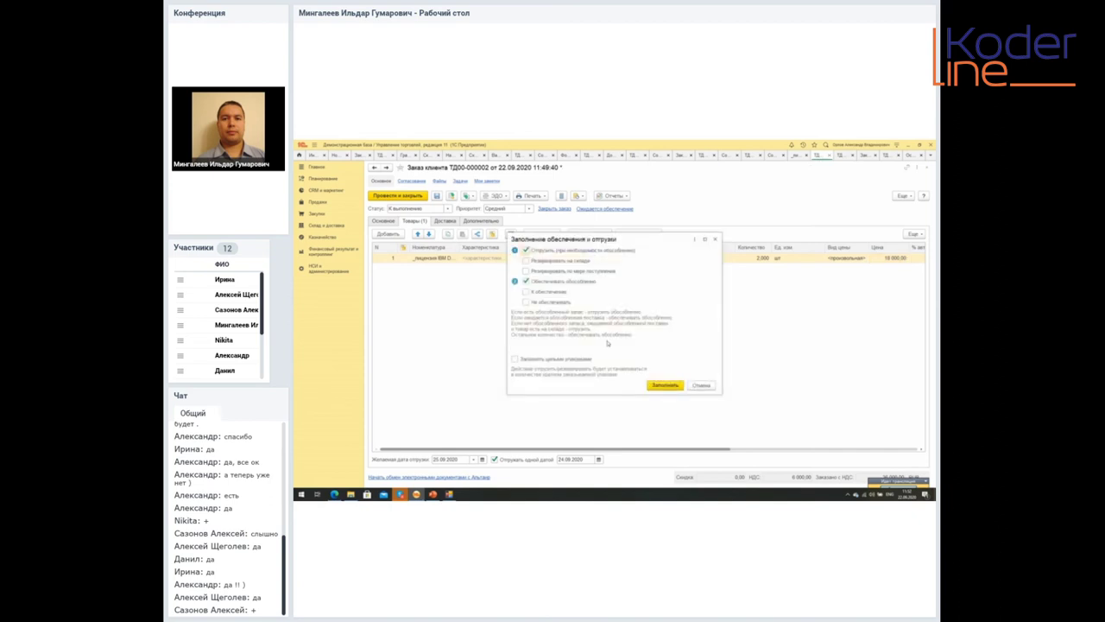
click(658, 380)
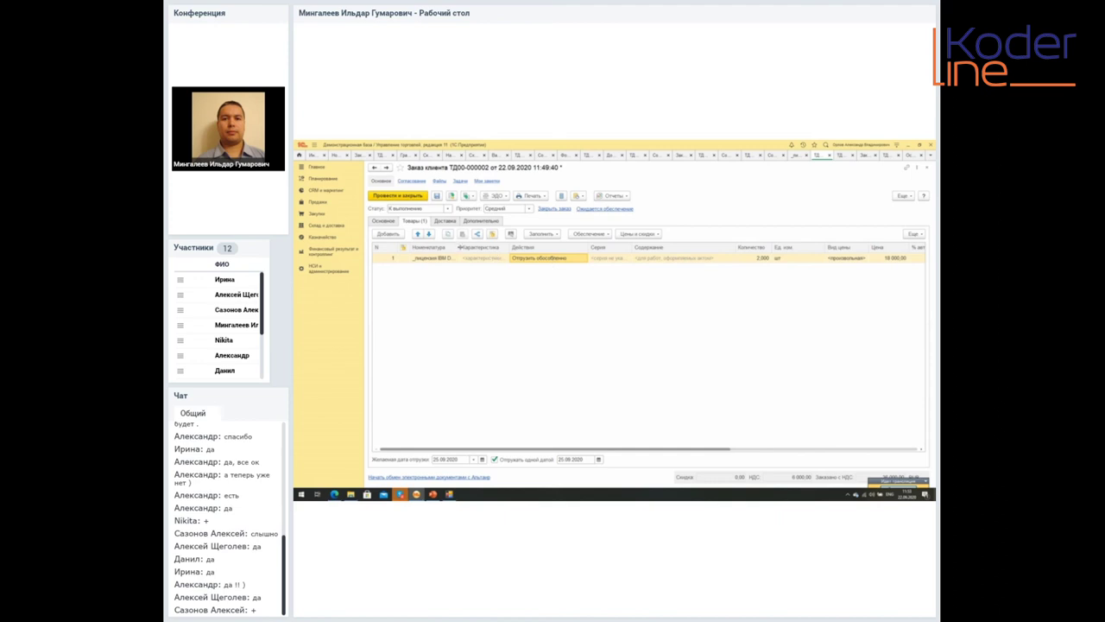
Step: Create a Снятие резерва document under Корректировка назначения товаров for the organization Торговый дом "Комплексный"
click(326, 225)
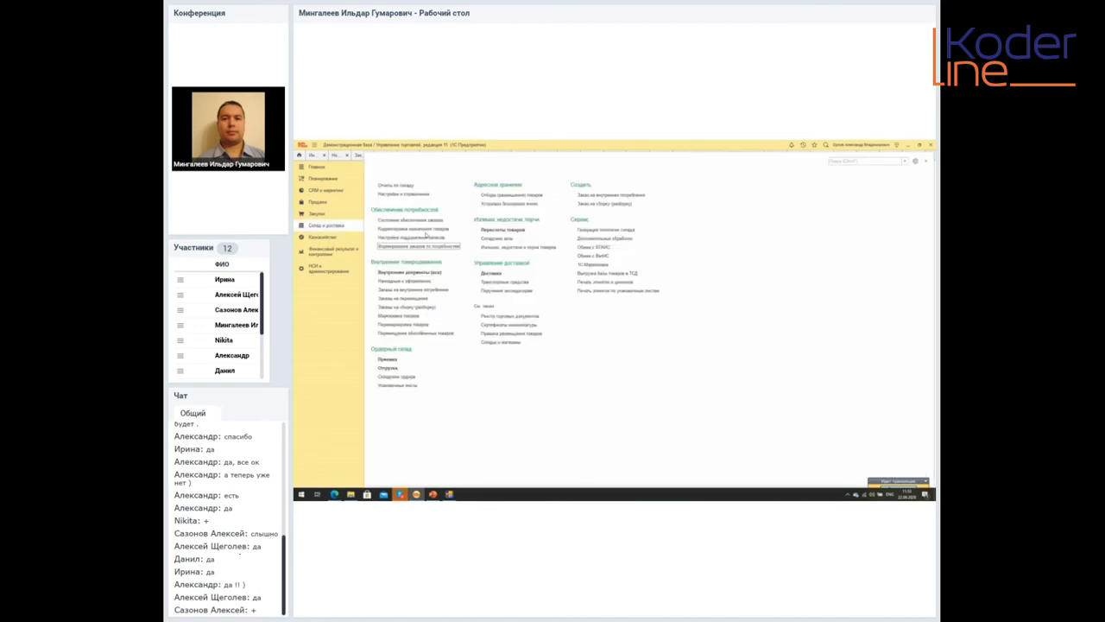
click(424, 229)
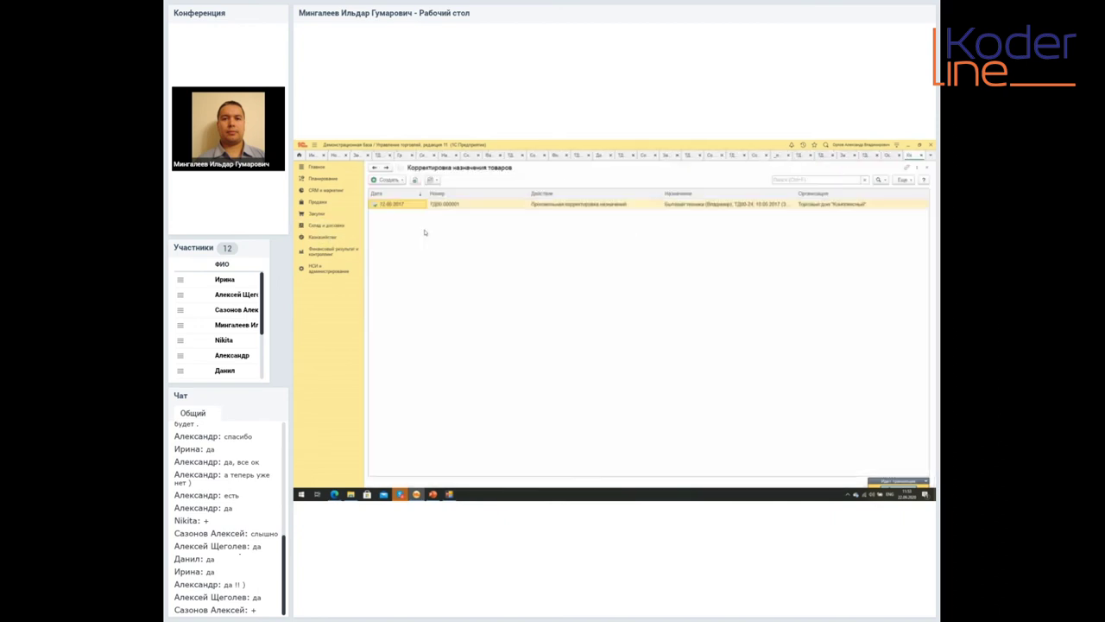
click(389, 179)
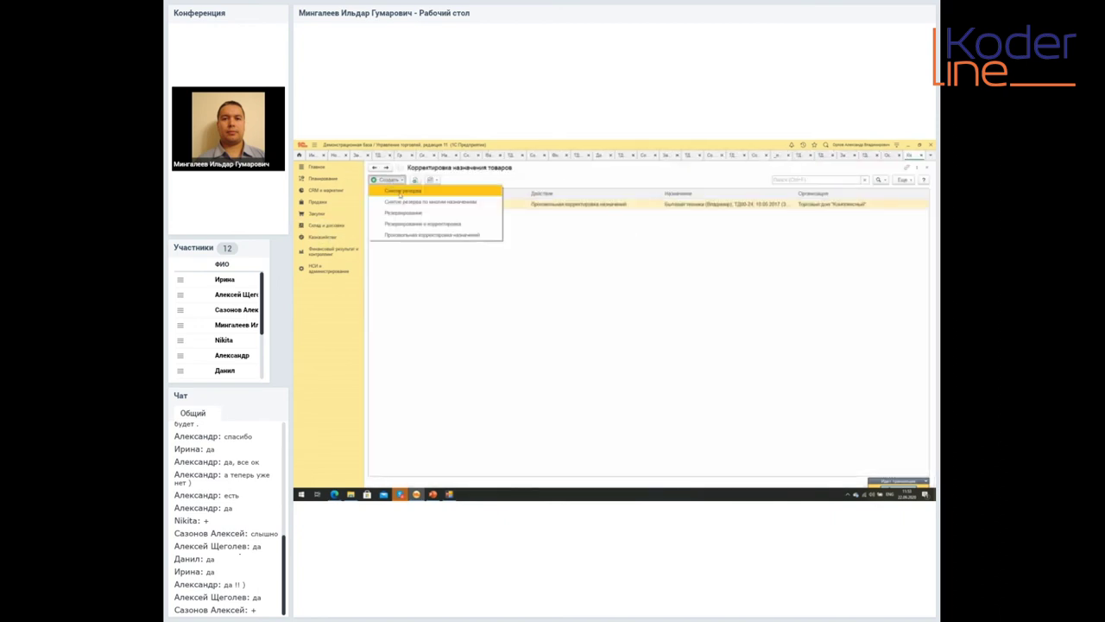
click(401, 192)
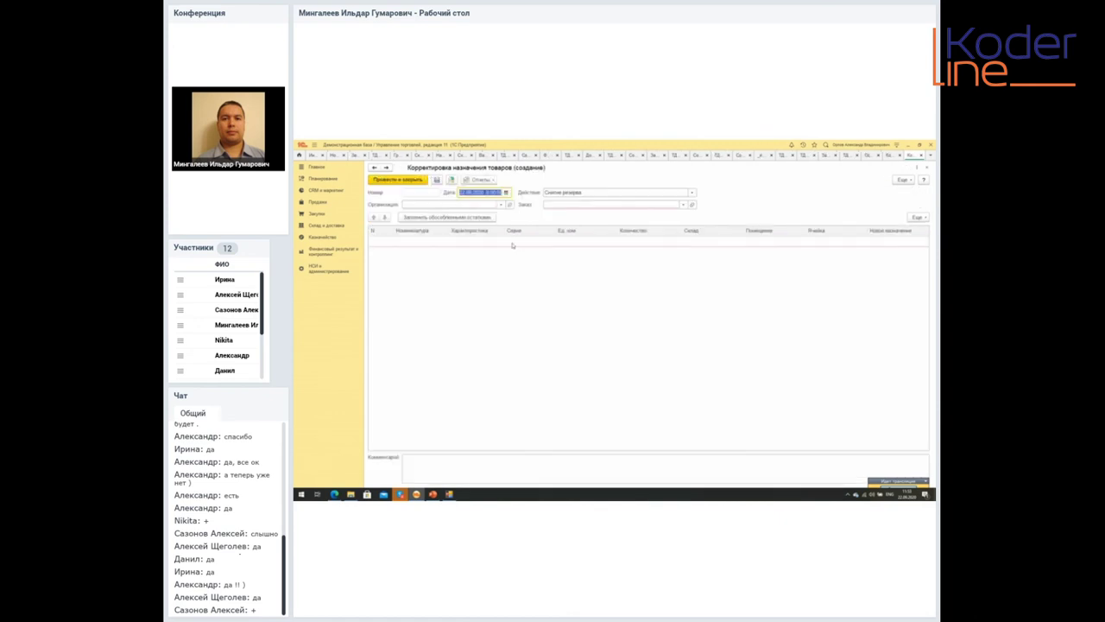
click(500, 205)
click(457, 224)
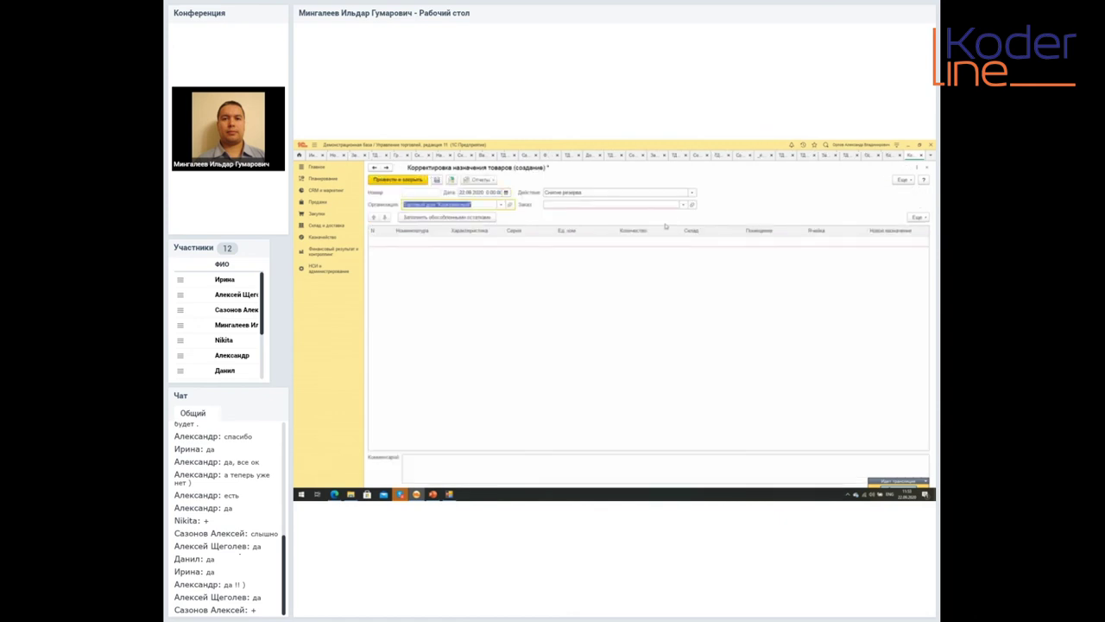
Step: Widen the order selection window and choose the Альтаир customer order of 22.09.2020 11:49:40 for the reserve removal
click(682, 205)
scroll(575, 326, down, 5)
click(565, 390)
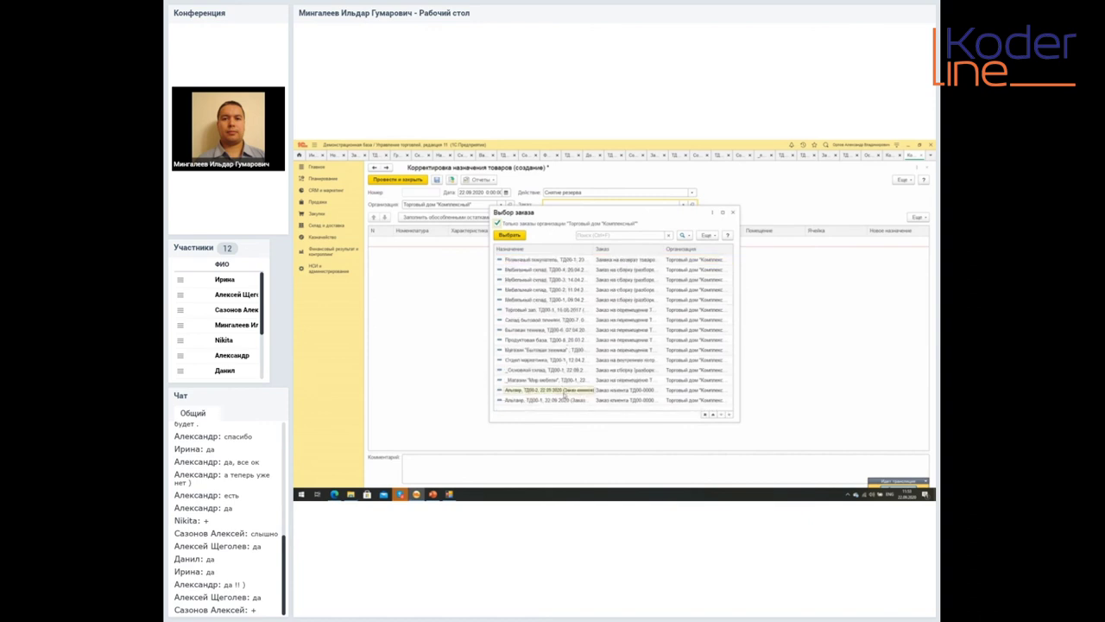
click(566, 400)
drag(740, 292, 860, 297)
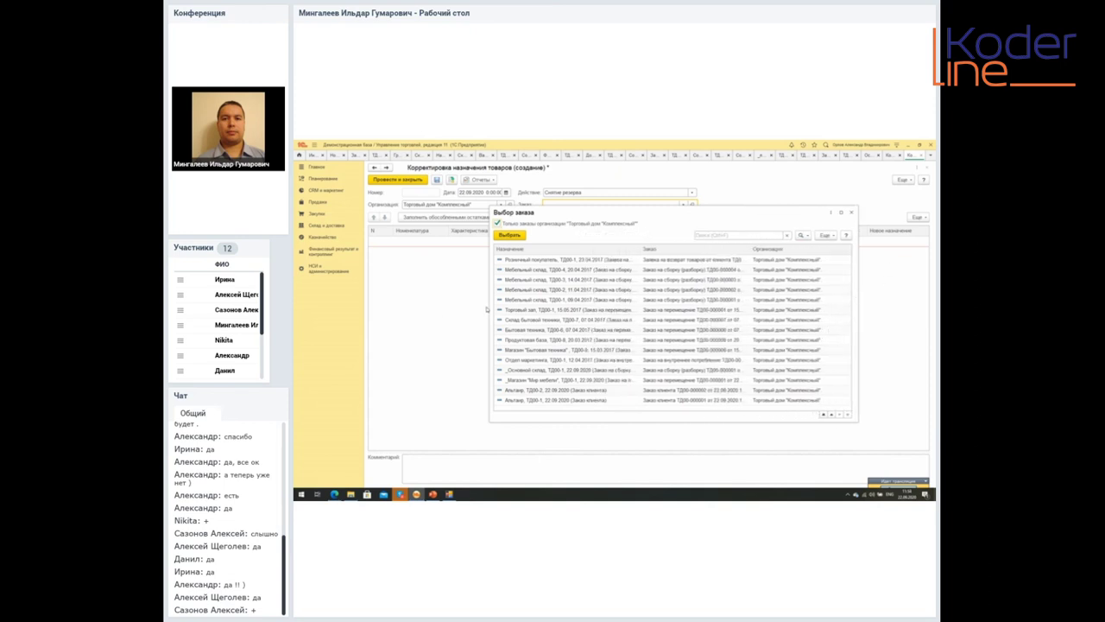
drag(486, 308, 436, 303)
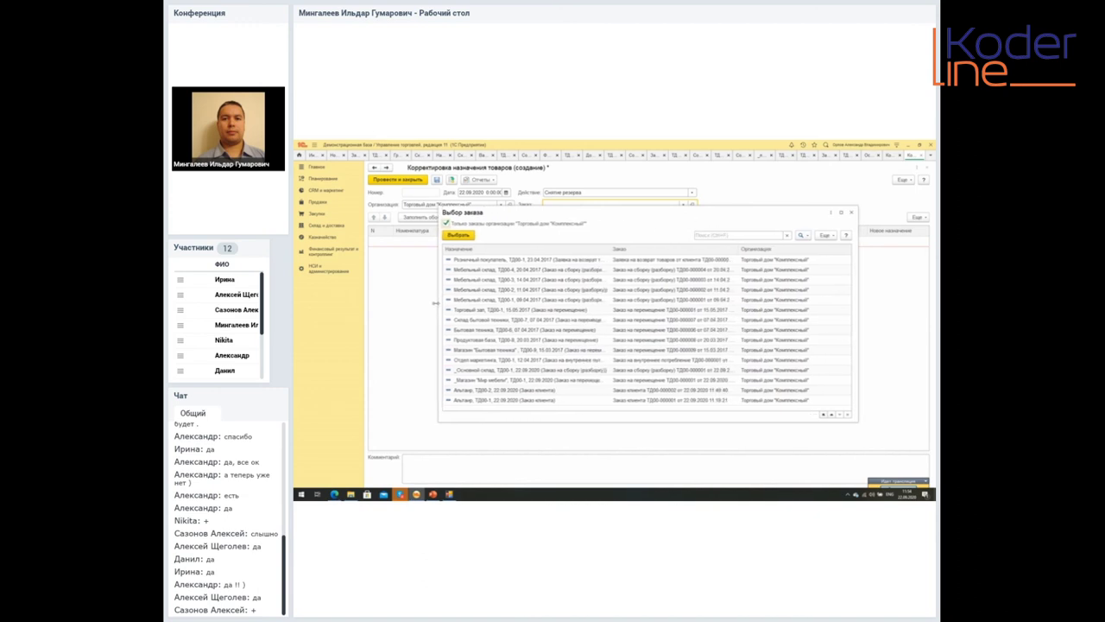
click(696, 393)
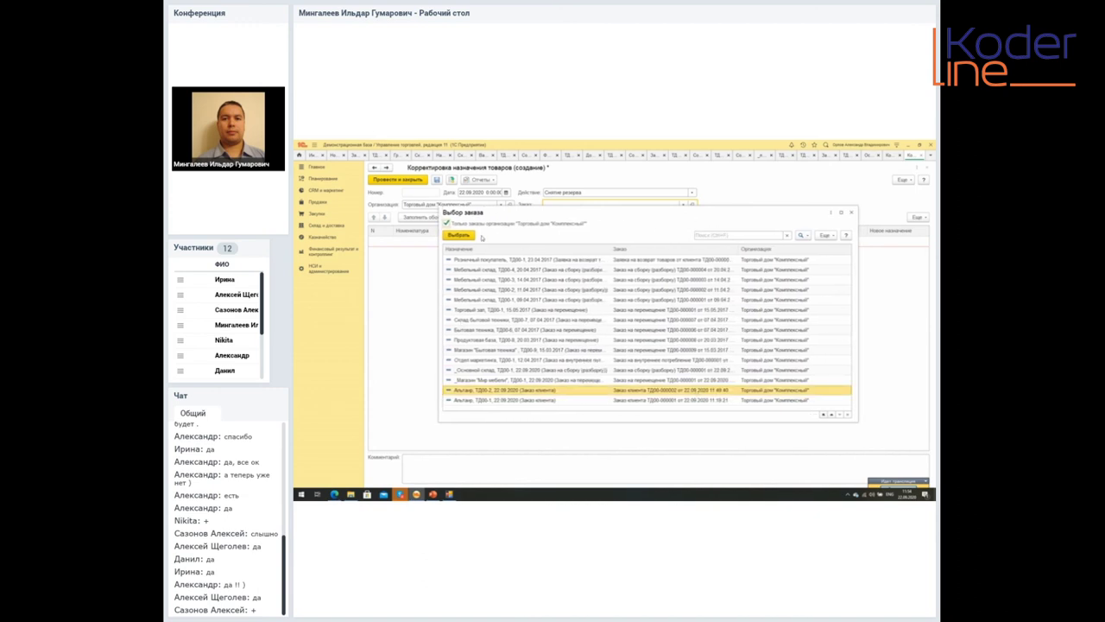
click(467, 235)
Step: Fill the correction from the order's separate stock, marking 1 unit of _лицензия IBM DB2 for reserve removal, and transfer it to the document
click(458, 218)
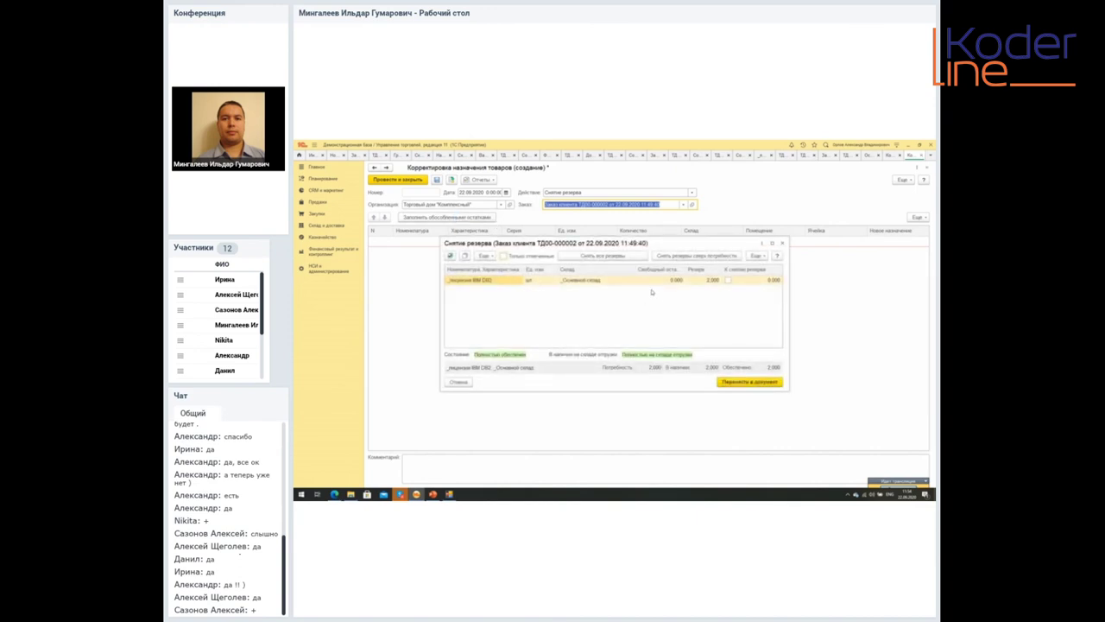
click(728, 280)
click(767, 282)
key(Home)
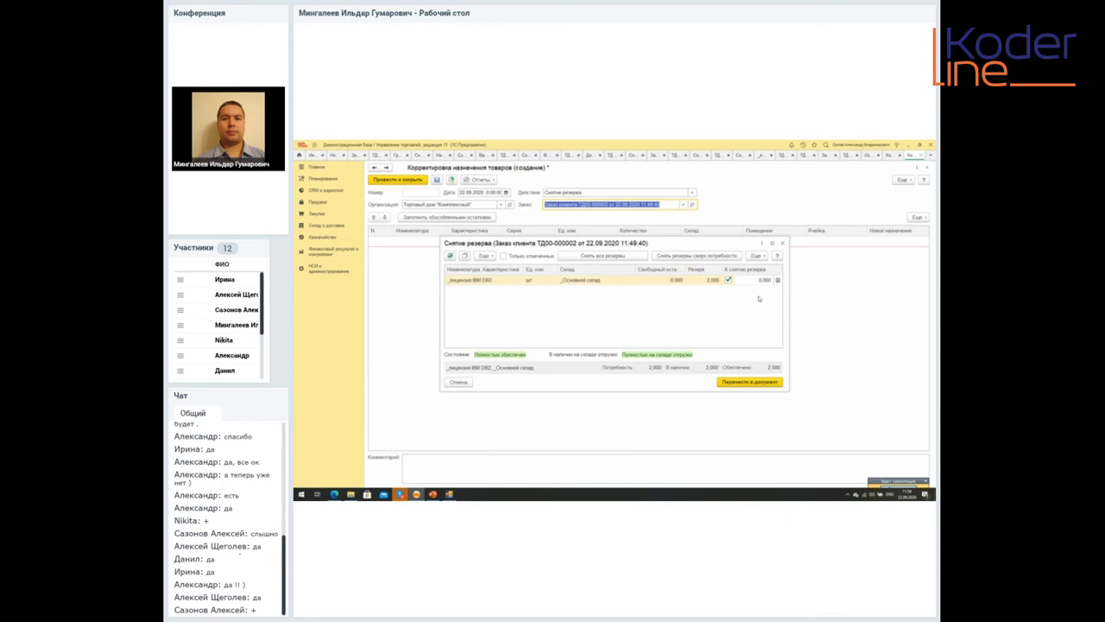
key(Return)
click(749, 382)
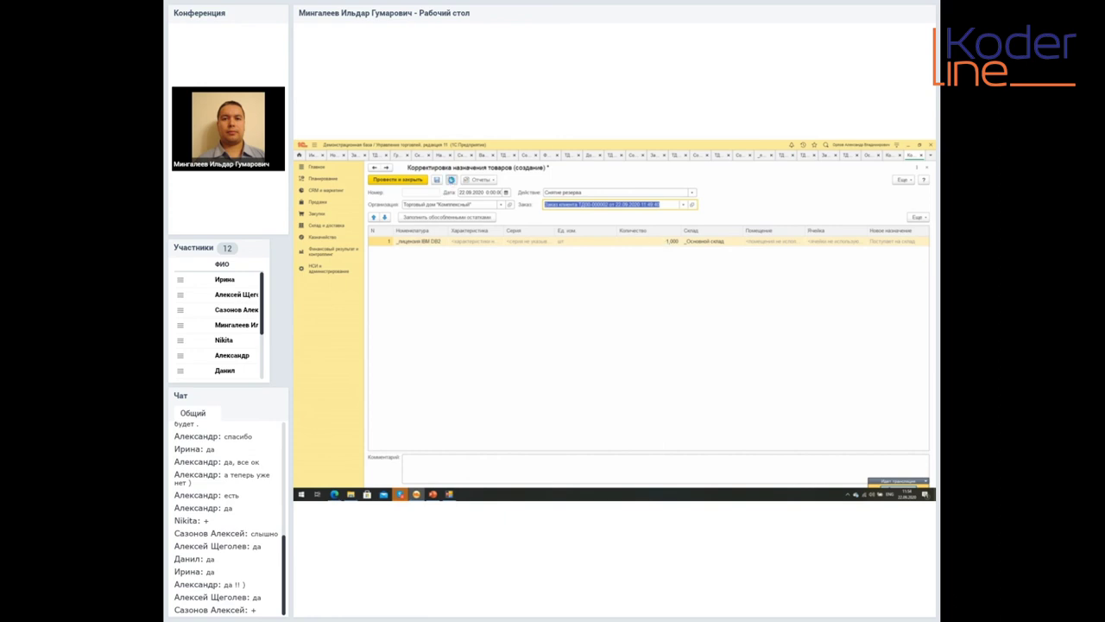
Step: Post the reserve removal document, then close it and the corrections list to return to the customer order
click(451, 179)
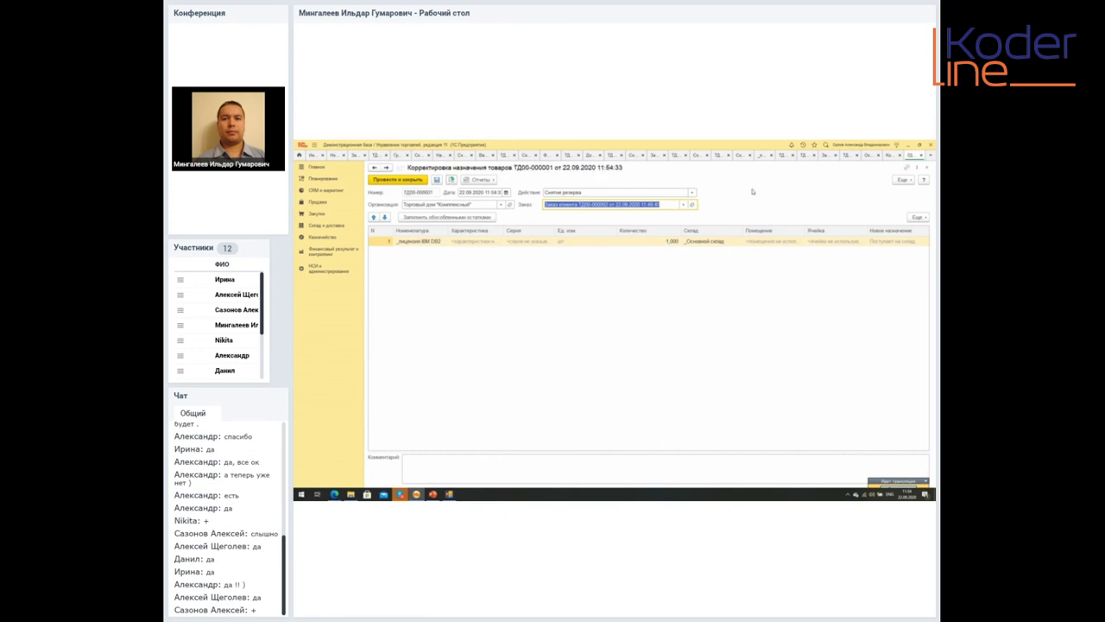
click(926, 169)
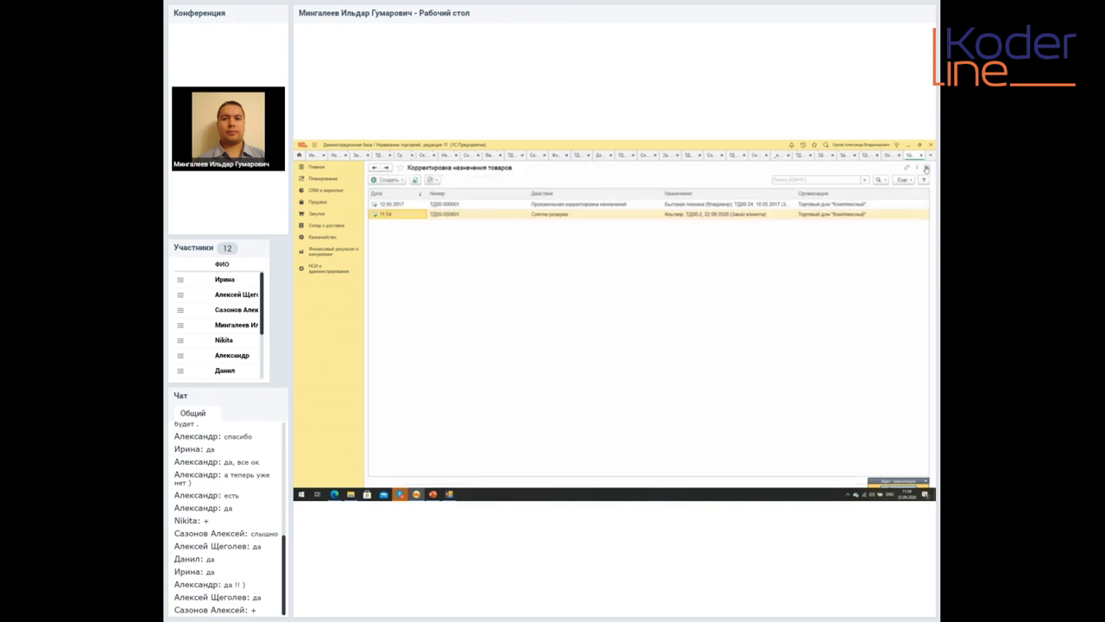
click(926, 169)
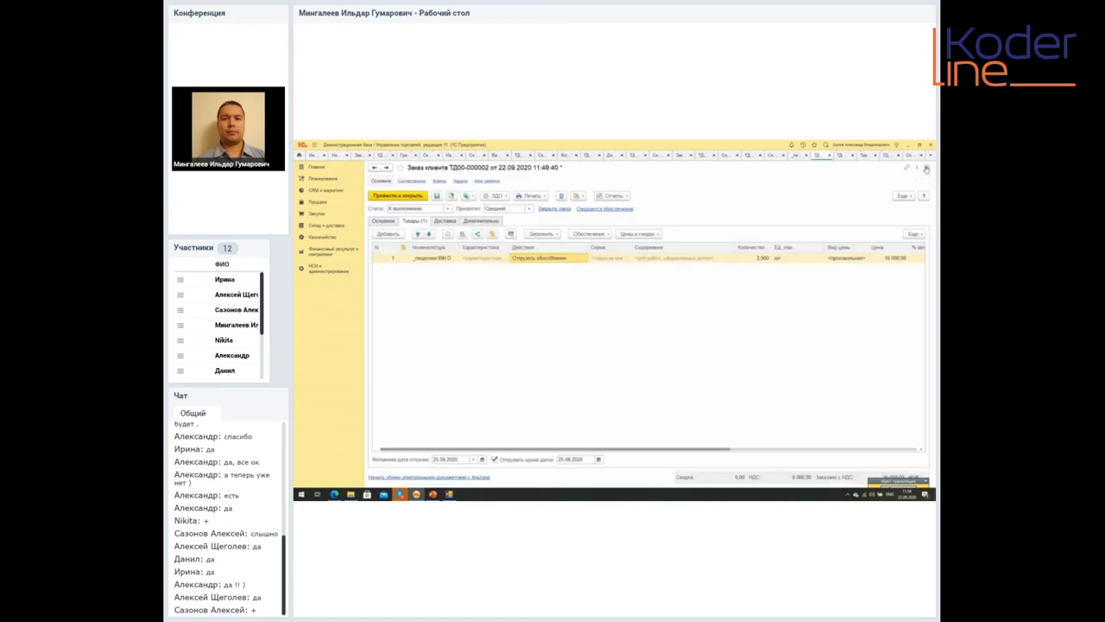
Step: Open the customer order's license item card, check its reserved and available stock in the Остатки и доступность report, and close the report
double_click(453, 259)
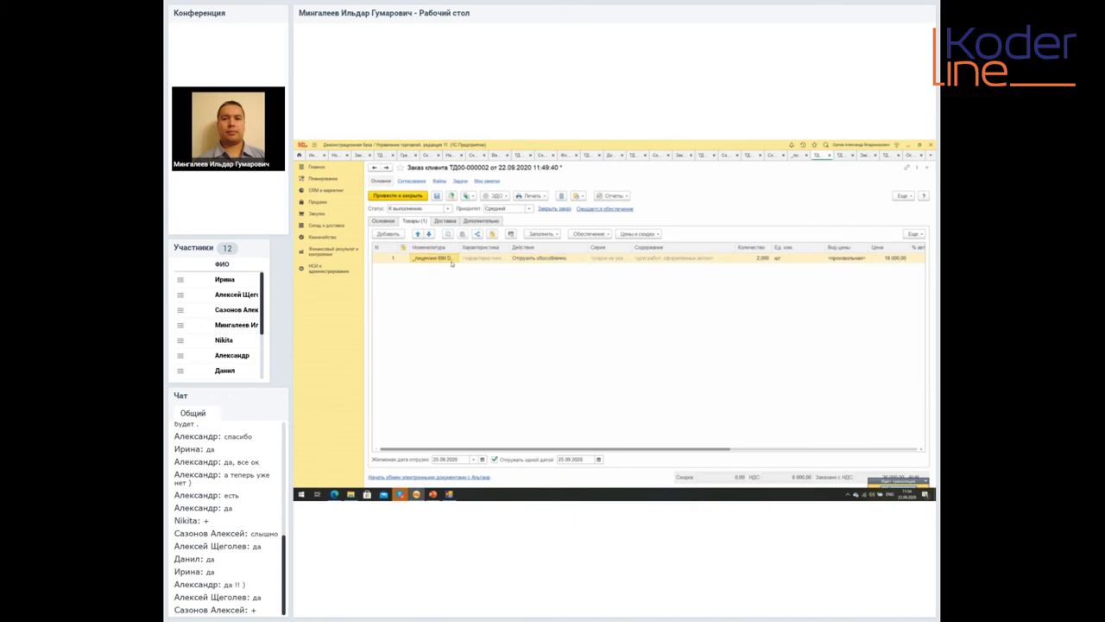
click(454, 259)
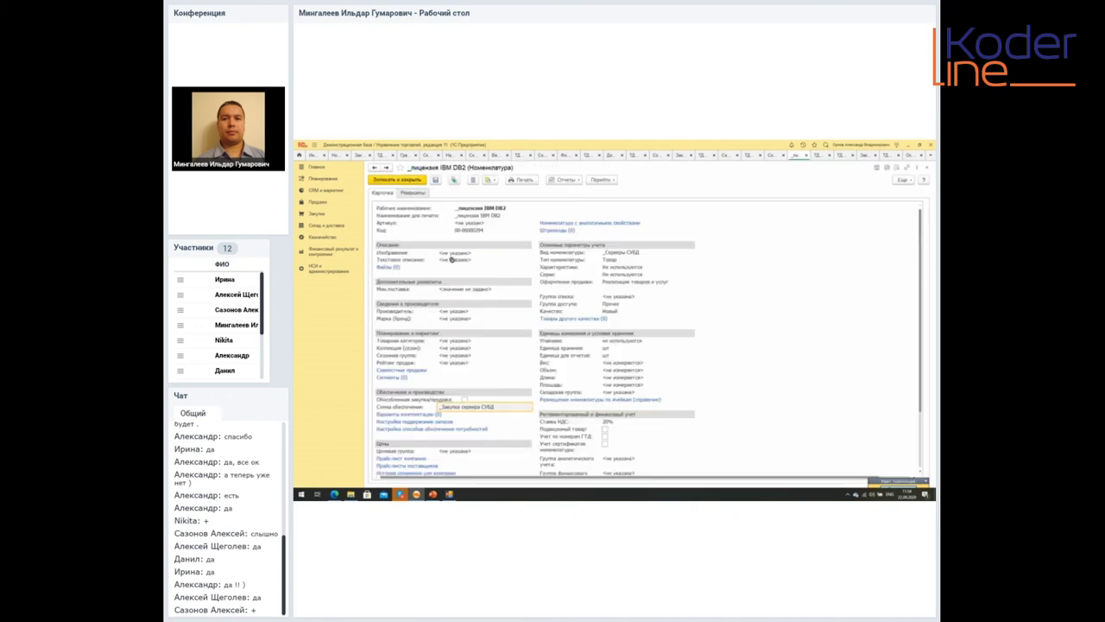
click(565, 180)
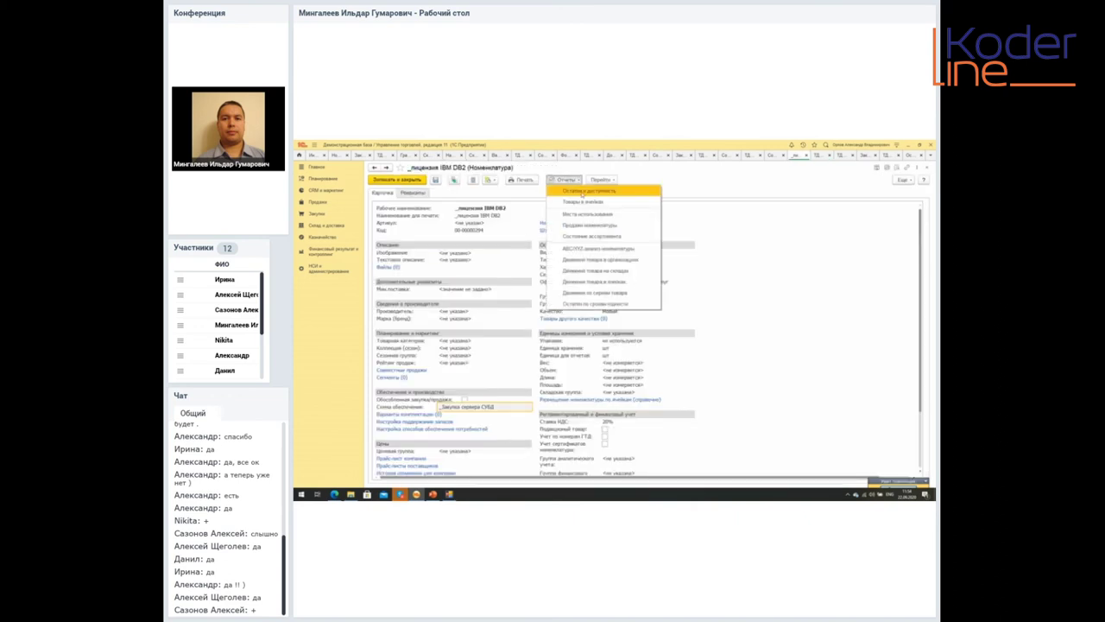
click(581, 192)
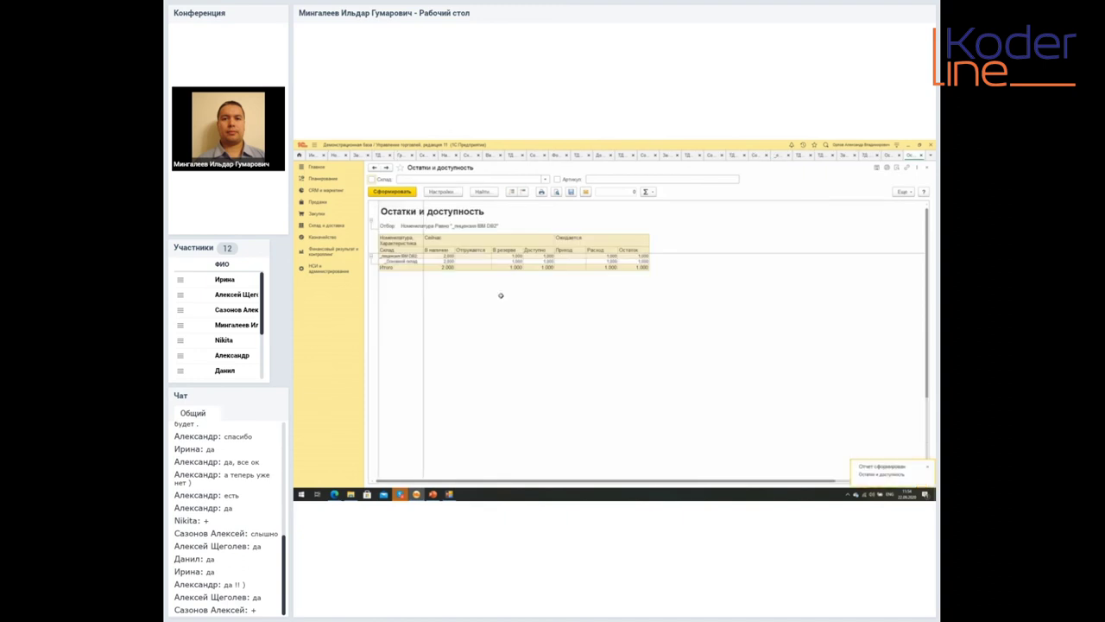
click(516, 261)
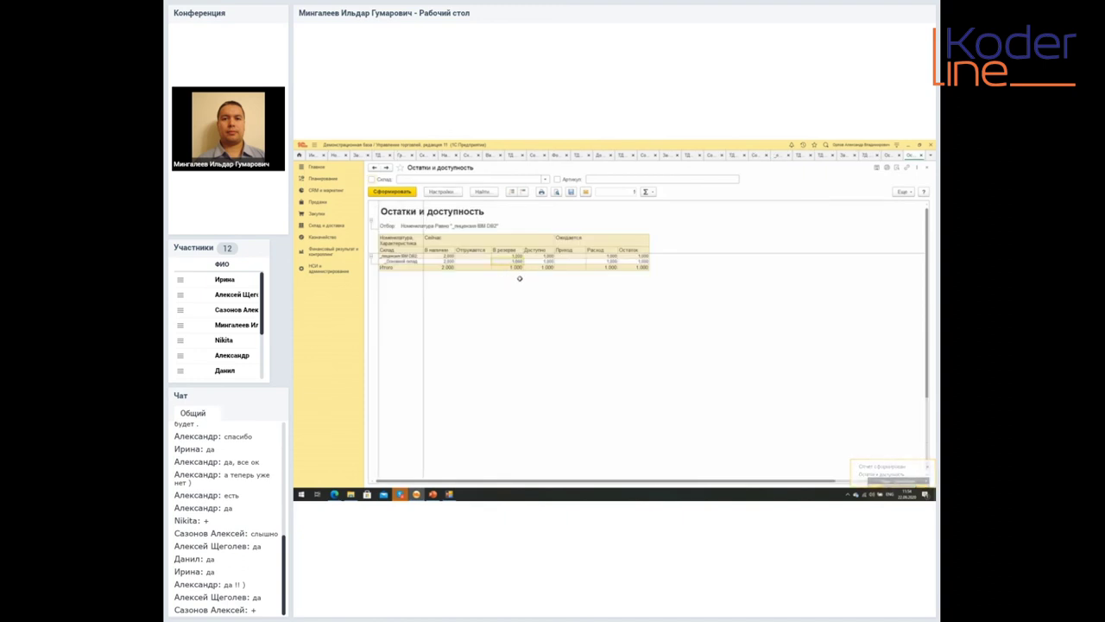
click(540, 261)
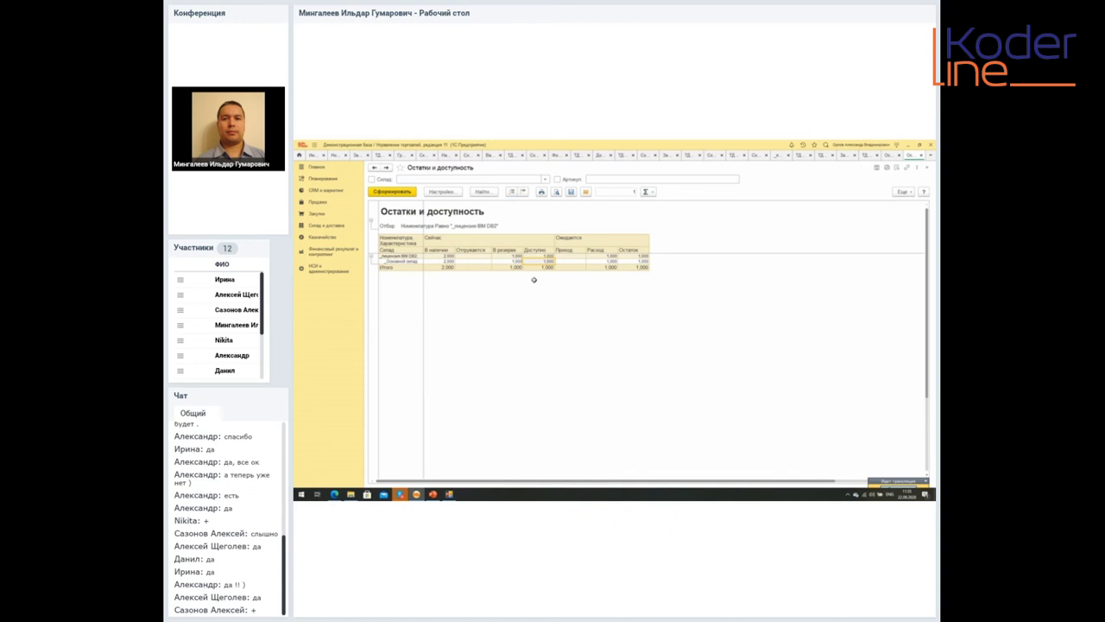
click(925, 167)
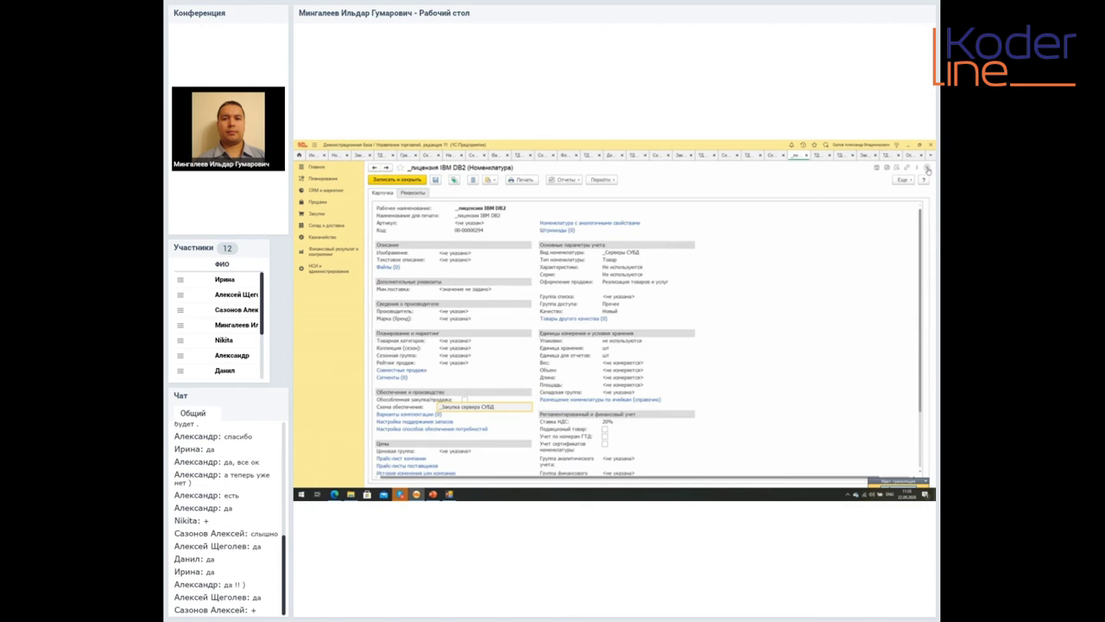
Step: Close the license item card and cancel posting of the Альтаир Снятие резерва document in the Корректировка назначения товаров list
click(927, 169)
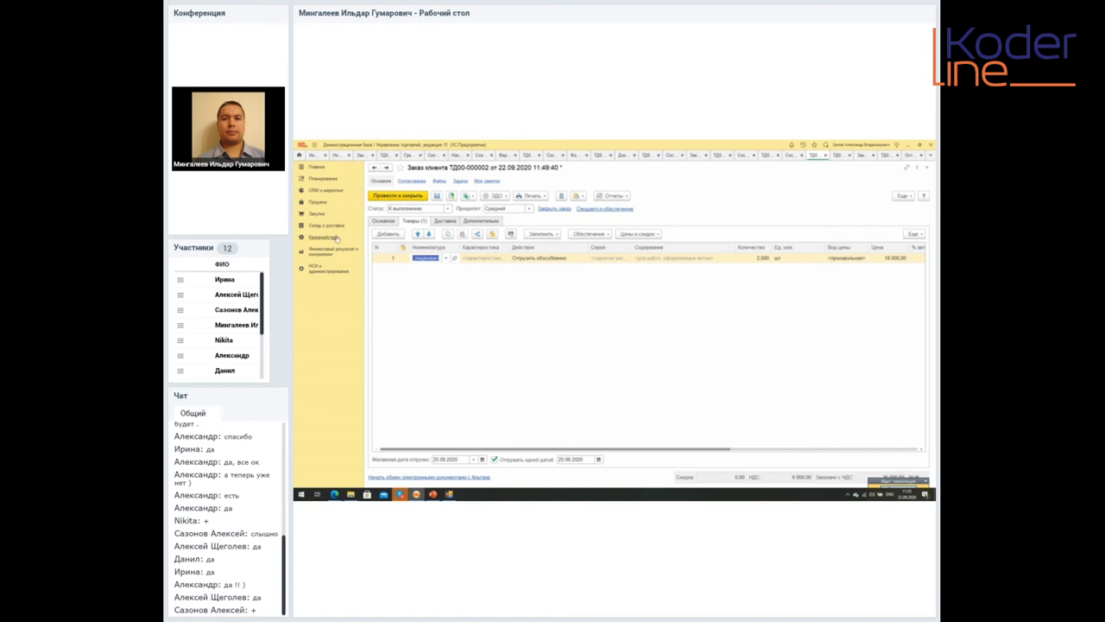
click(341, 227)
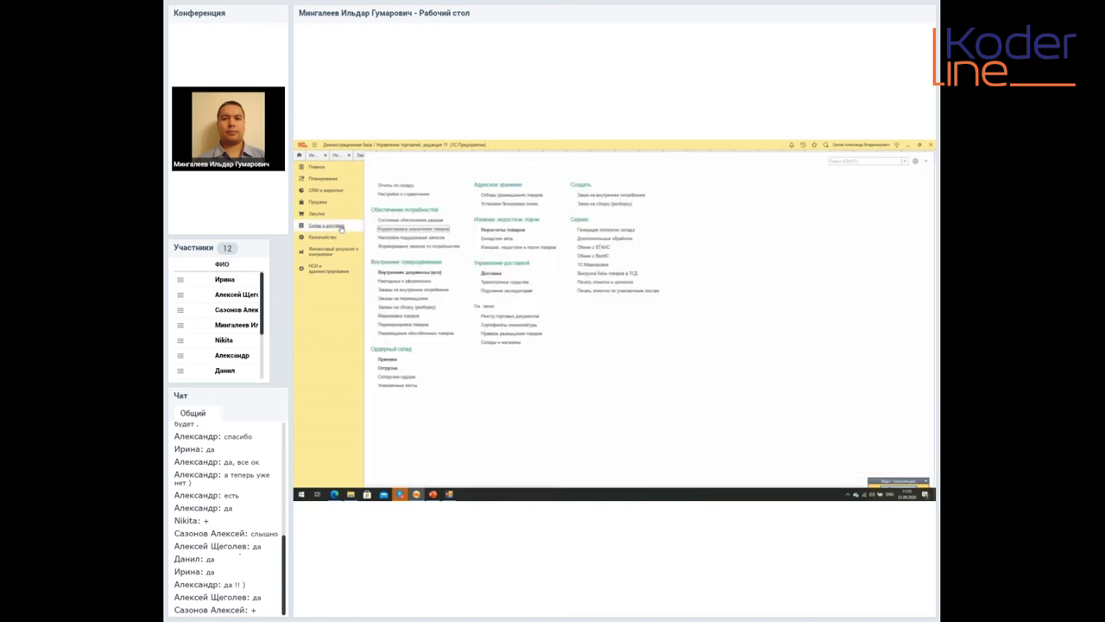
click(411, 230)
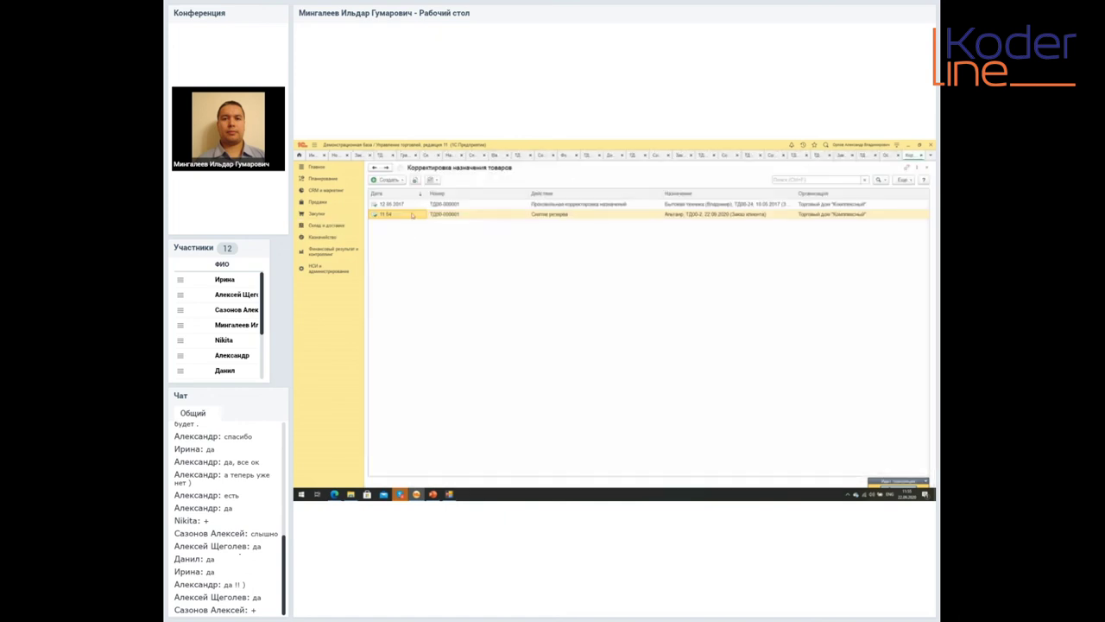
right_click(411, 215)
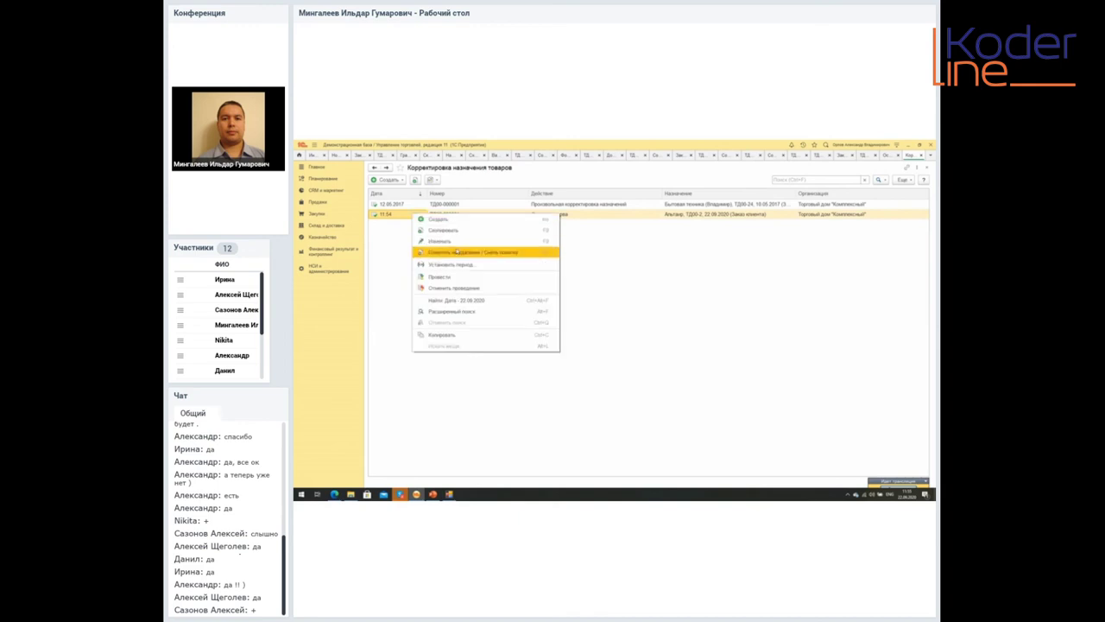
click(455, 290)
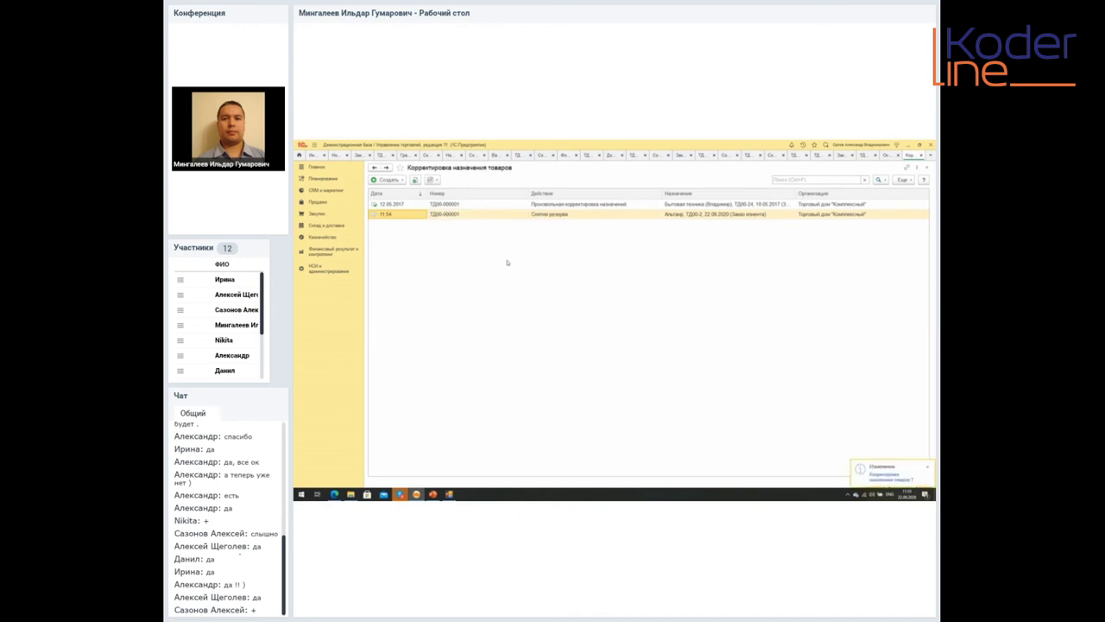
Step: Open the license item card from the Приобретение товаров и услуг receipt, check its Остатки и доступность report, and close the report
click(873, 160)
click(851, 158)
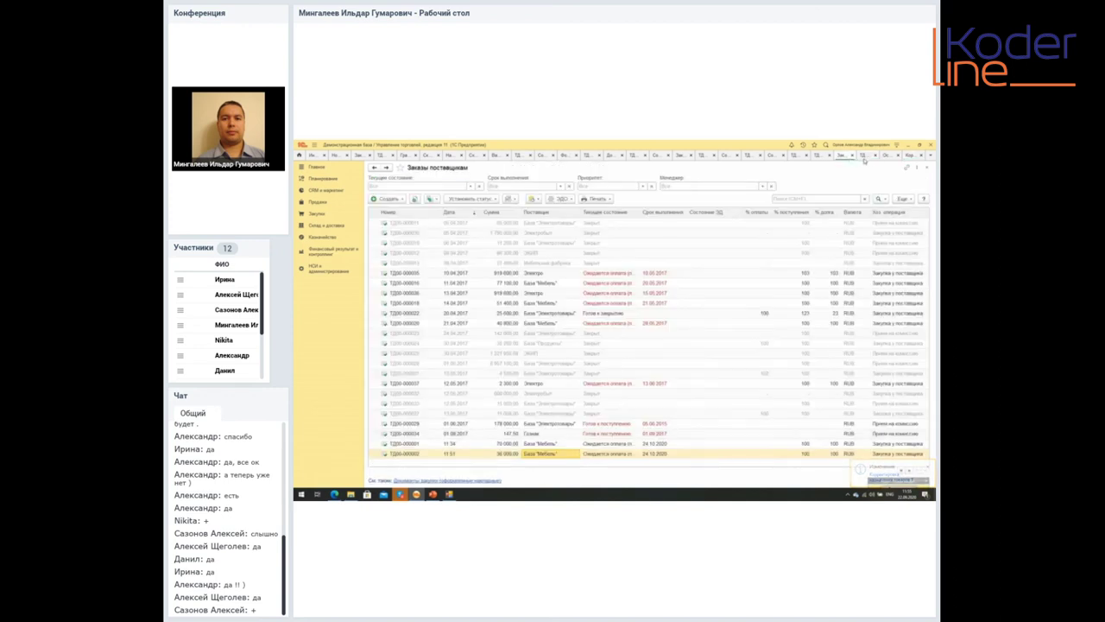
click(864, 156)
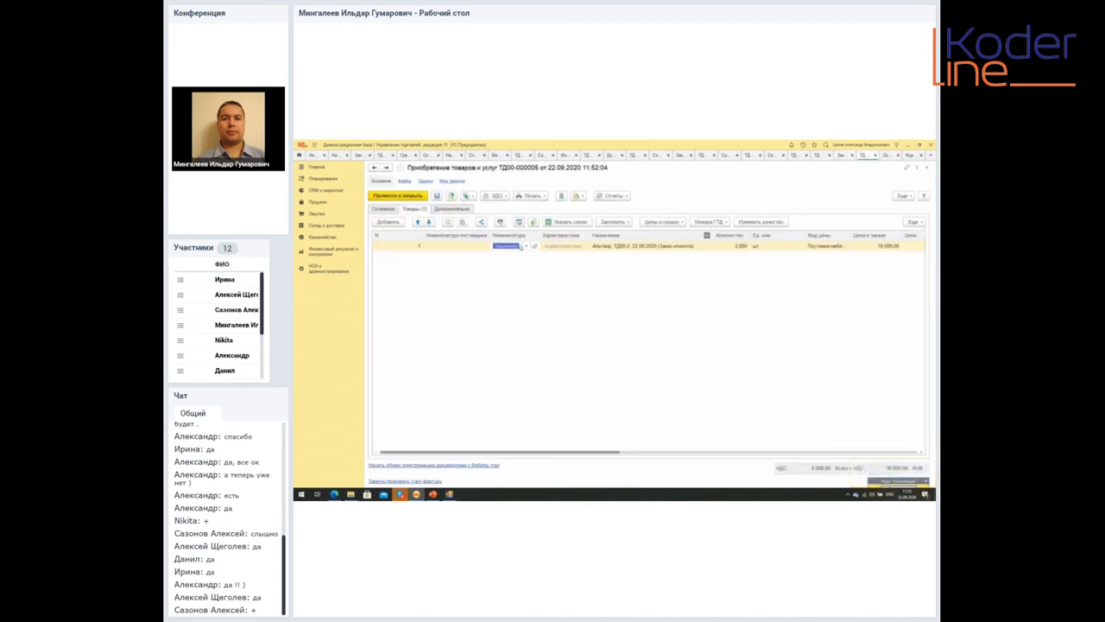
click(534, 245)
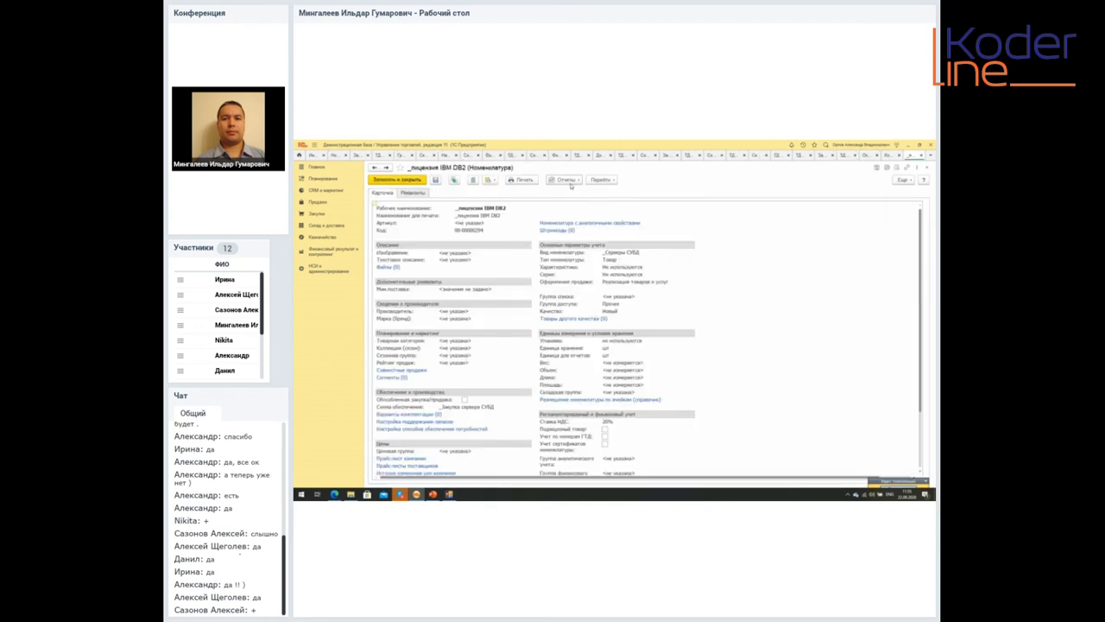
click(565, 179)
click(591, 191)
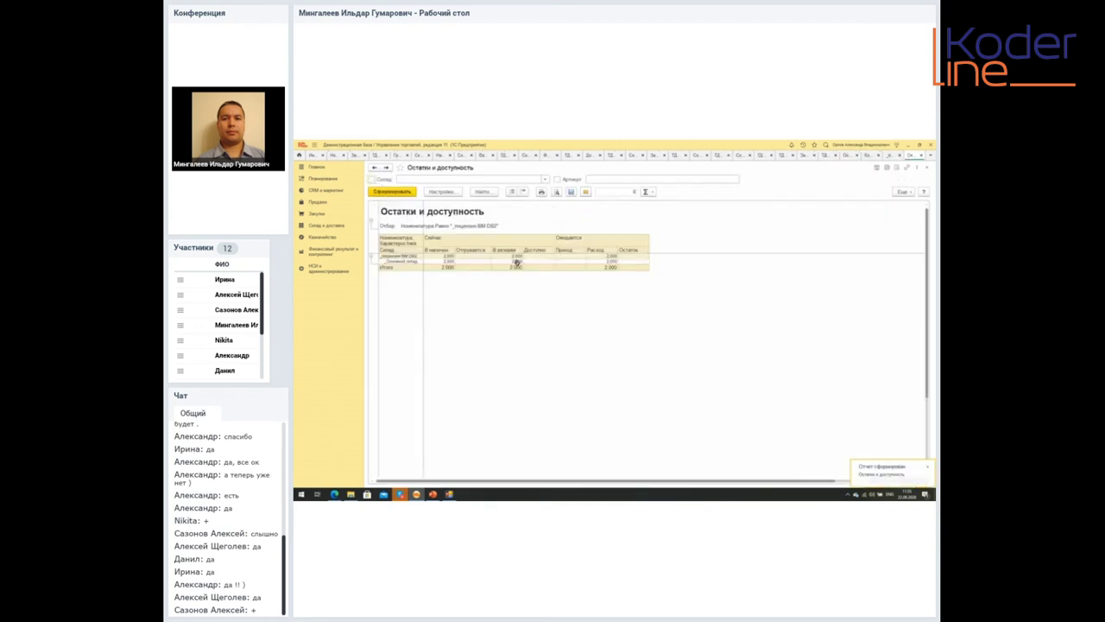
click(925, 169)
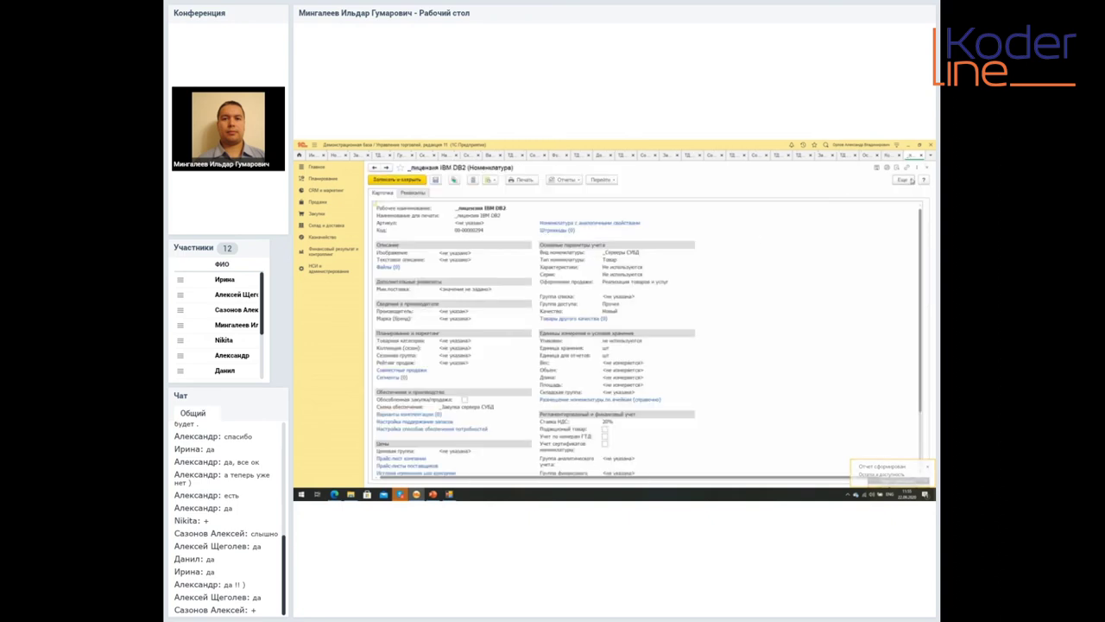
Step: Return to the Альтаир customer order of 22.09.2020 11:49:40 and post it with its separate-shipment license line
click(889, 157)
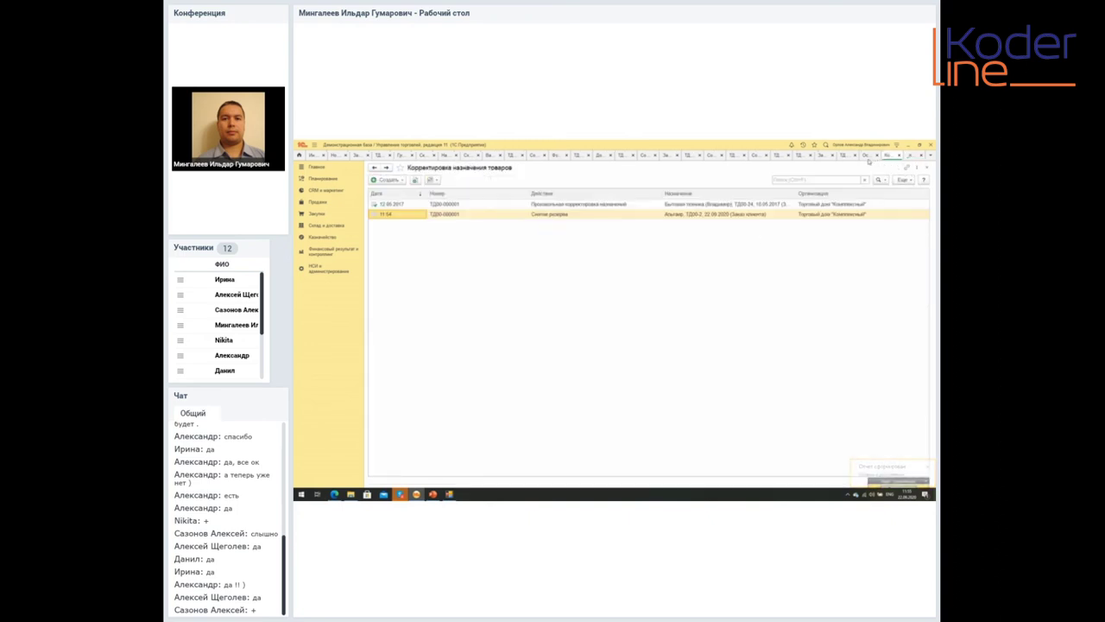
click(870, 157)
click(850, 156)
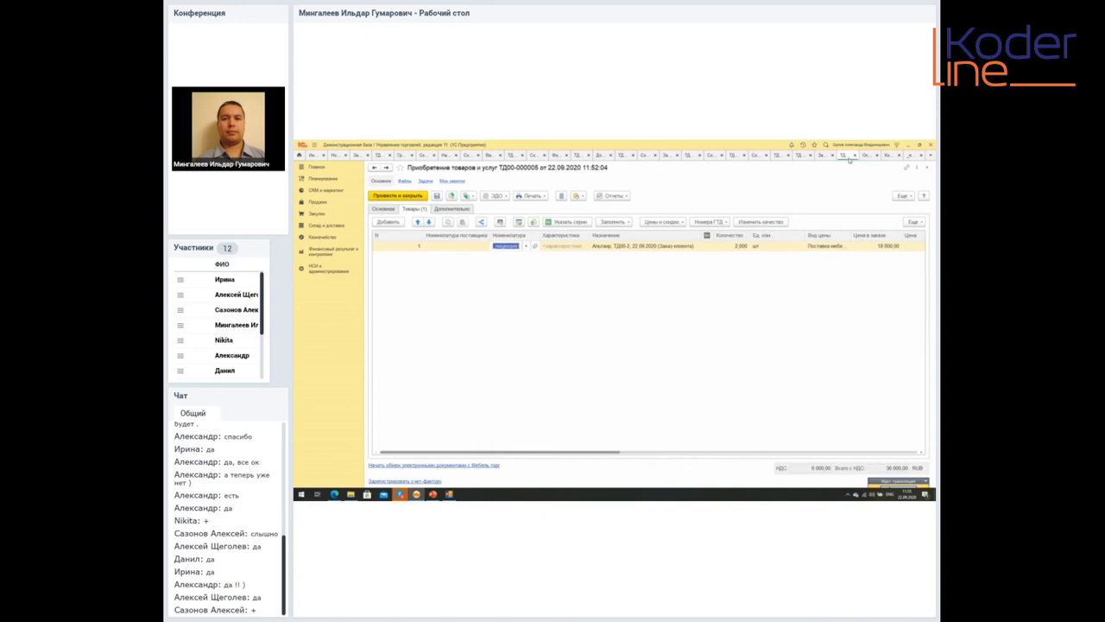
click(824, 156)
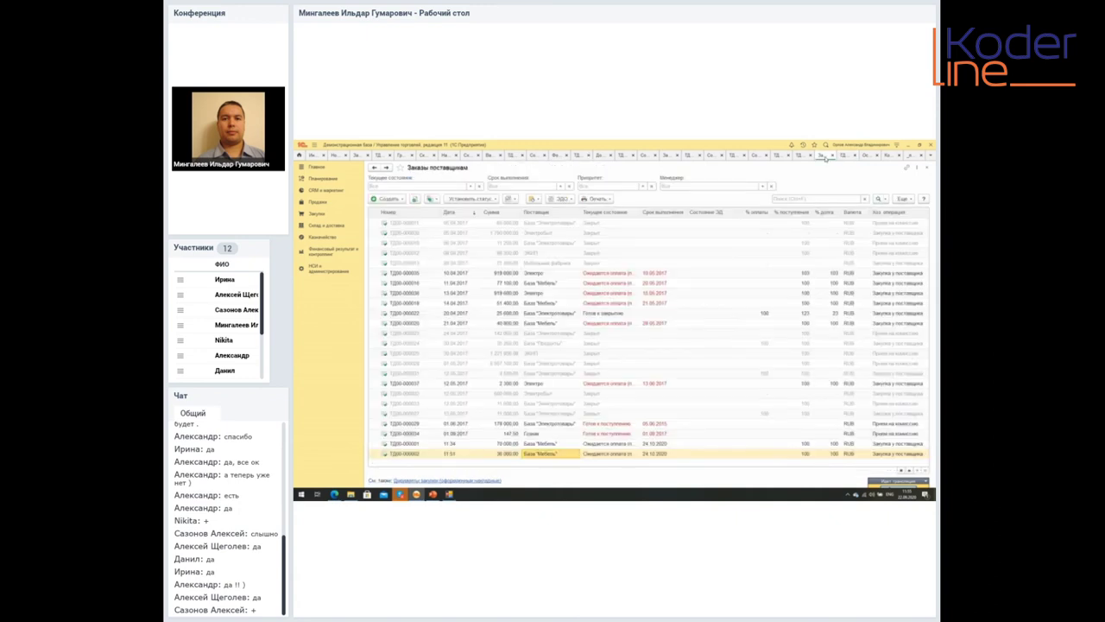
click(801, 157)
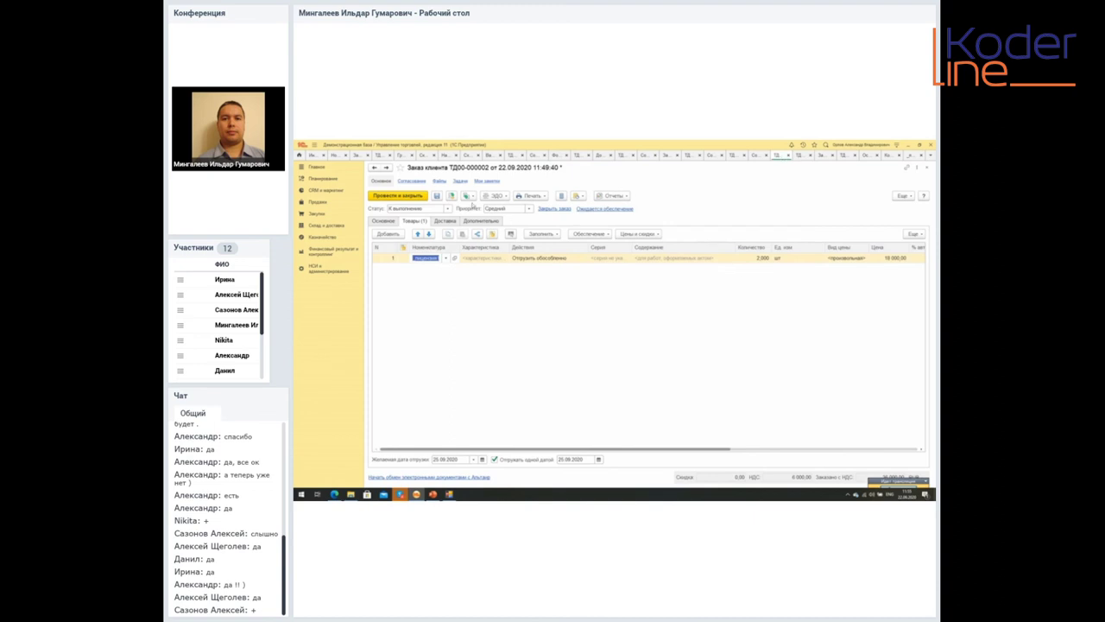
click(453, 196)
Step: Create a Реализация товаров и услуг document based on the customer order and display its main details
click(465, 196)
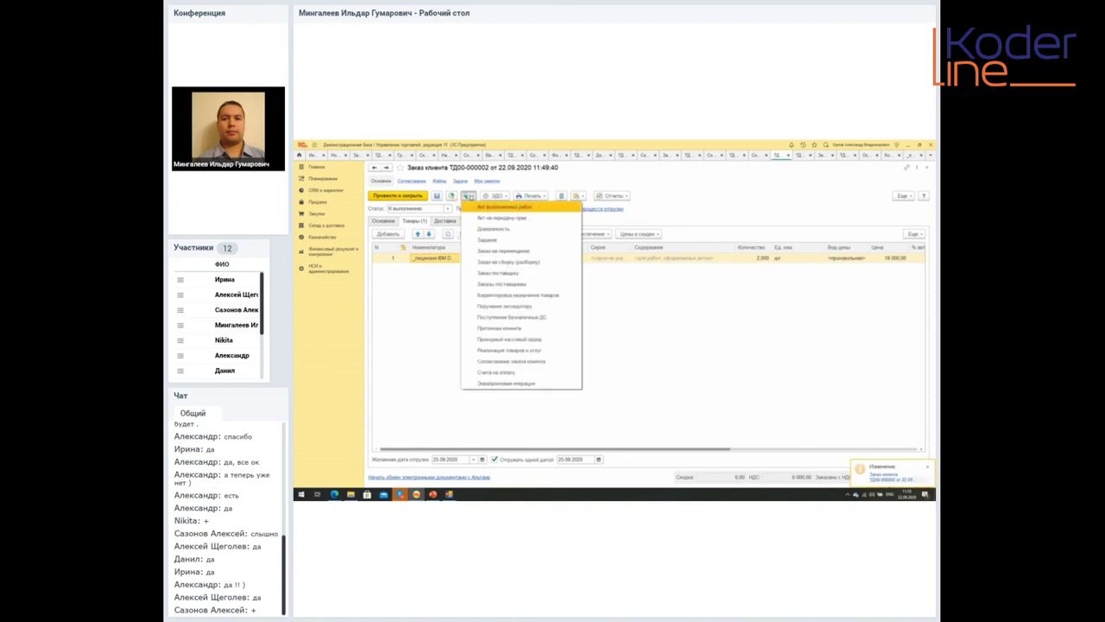
click(517, 350)
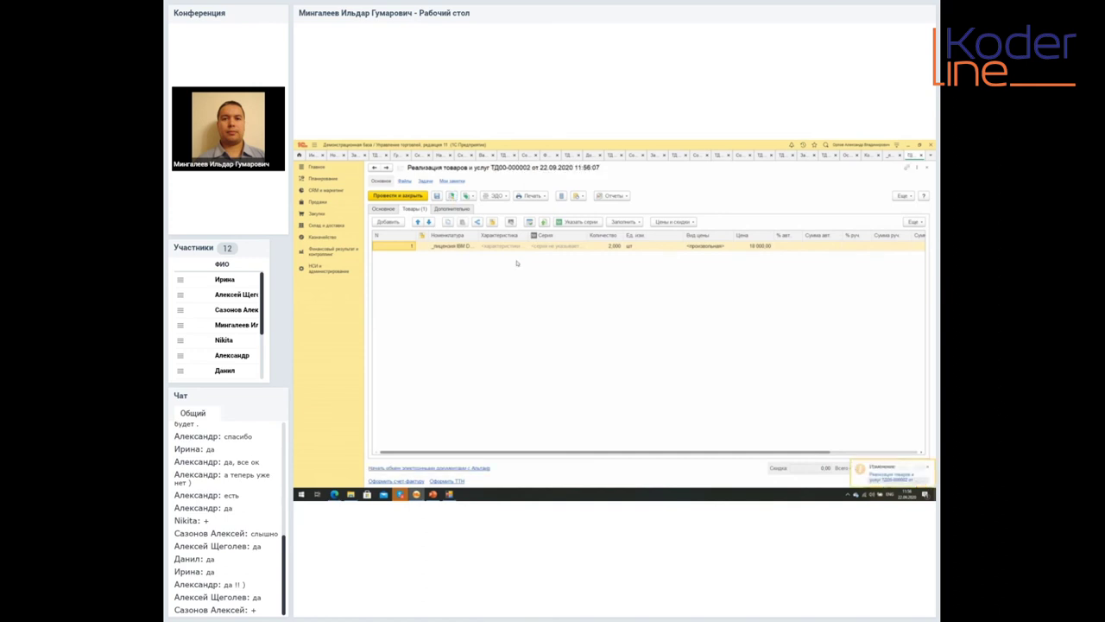
click(383, 209)
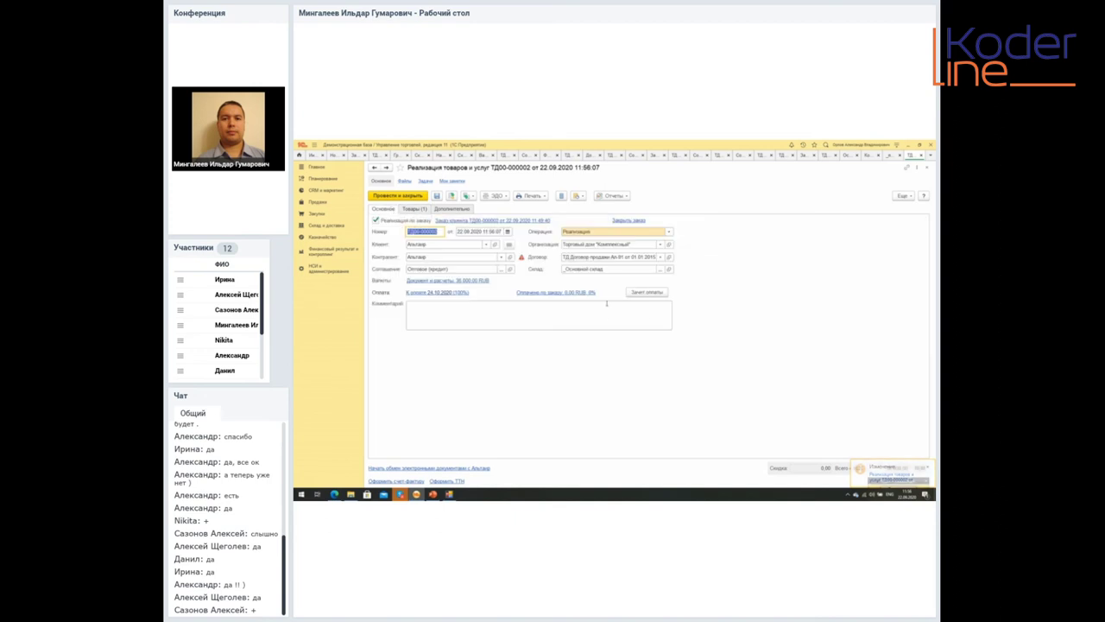